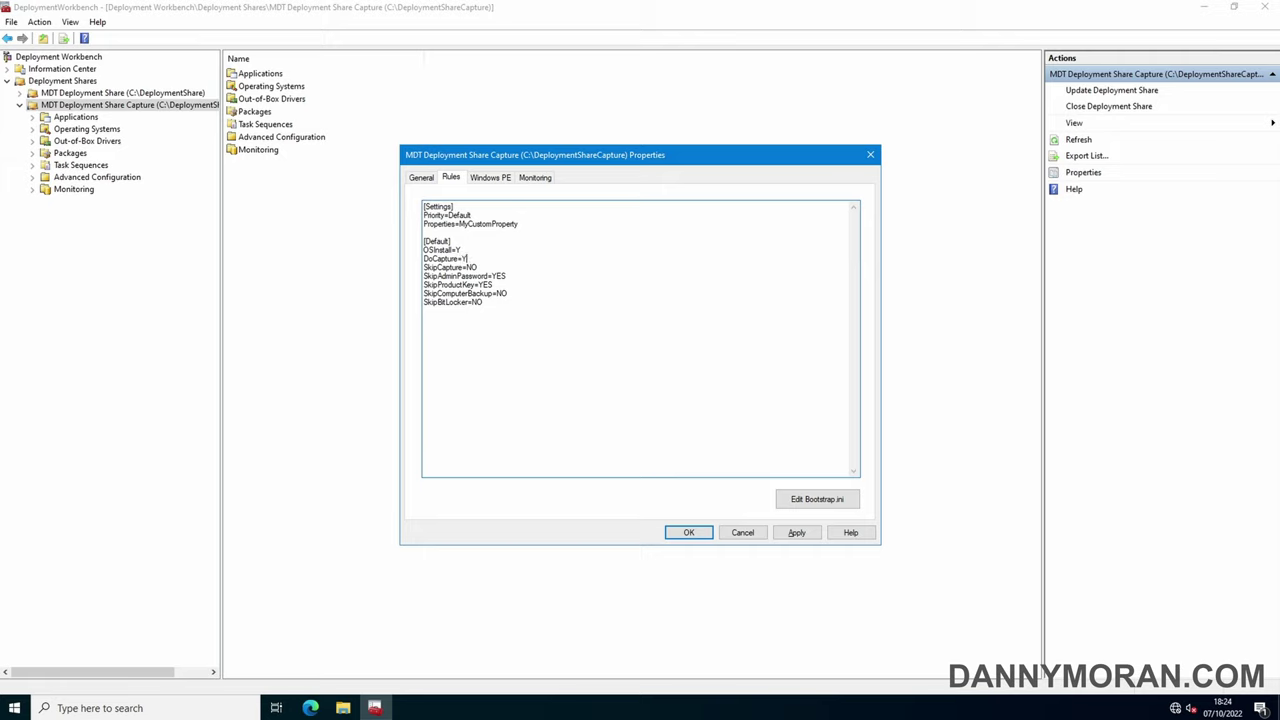
Finish changing the capture share rule to DoCapture=YES and bring up its Windows PE settings
type("ES")
left_click(492, 178)
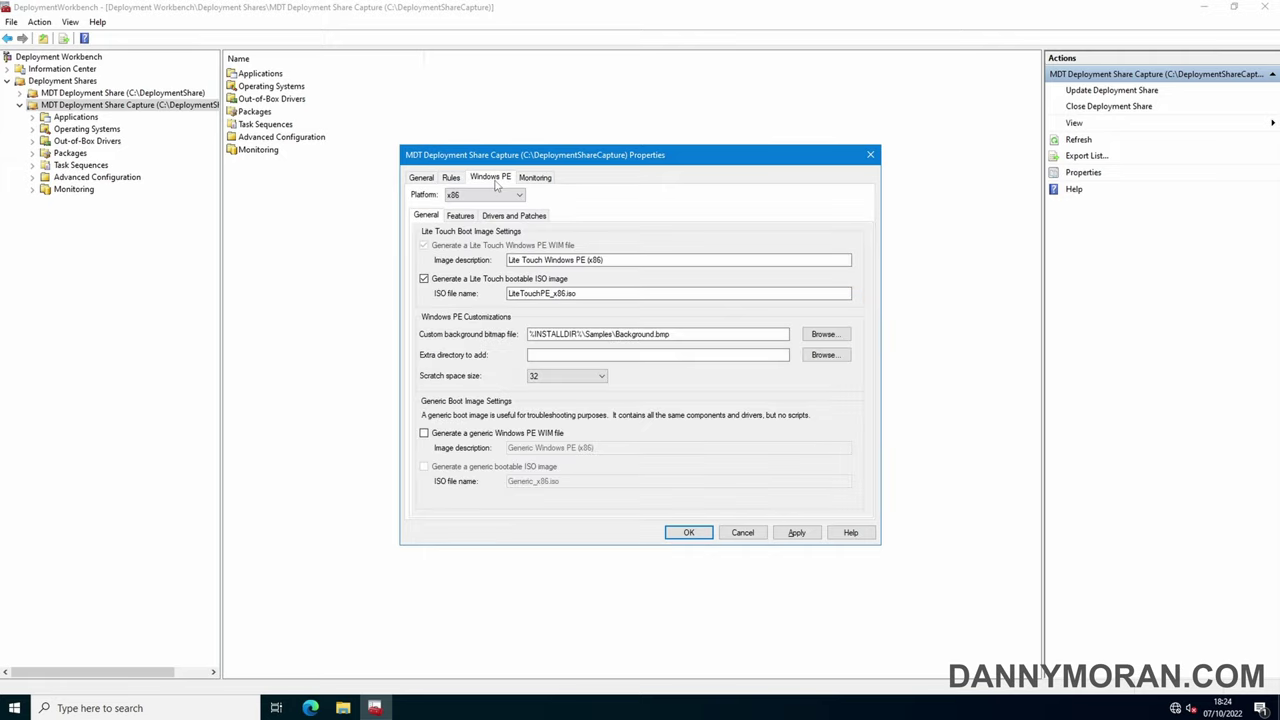
Turn off Lite Touch bootable ISO generation for the x64 boot image
left_click(476, 195)
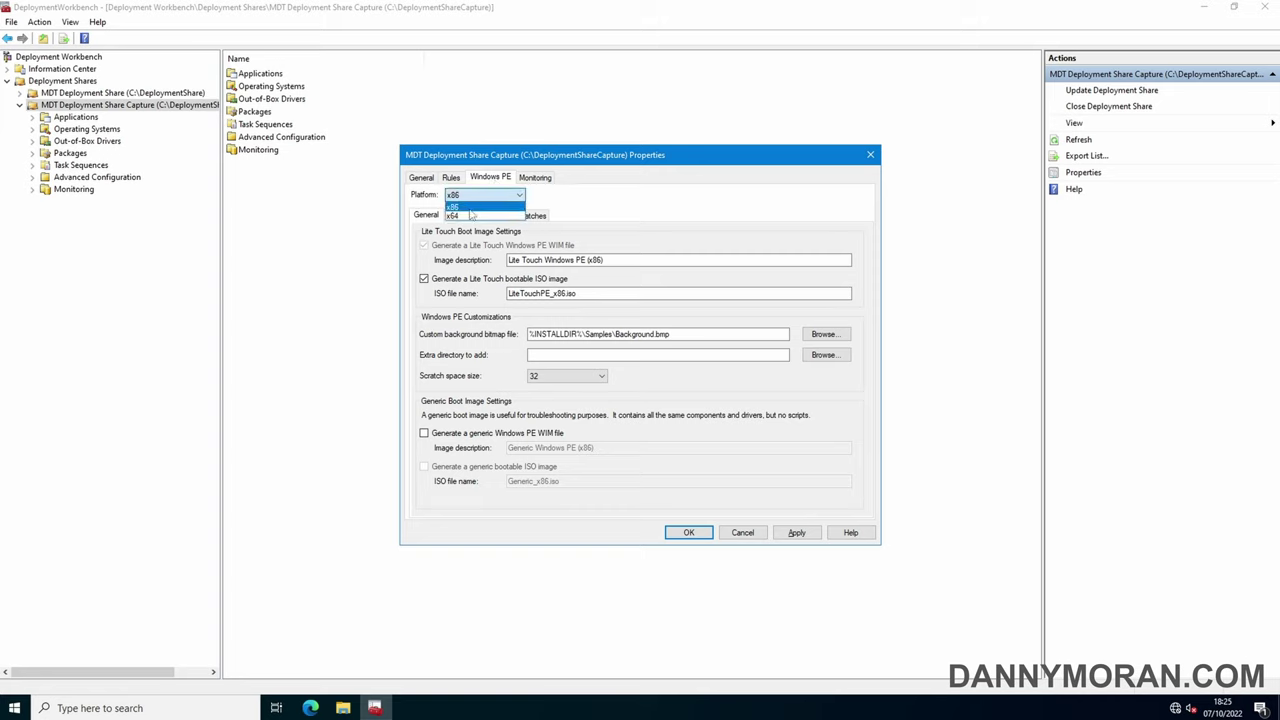
left_click(470, 218)
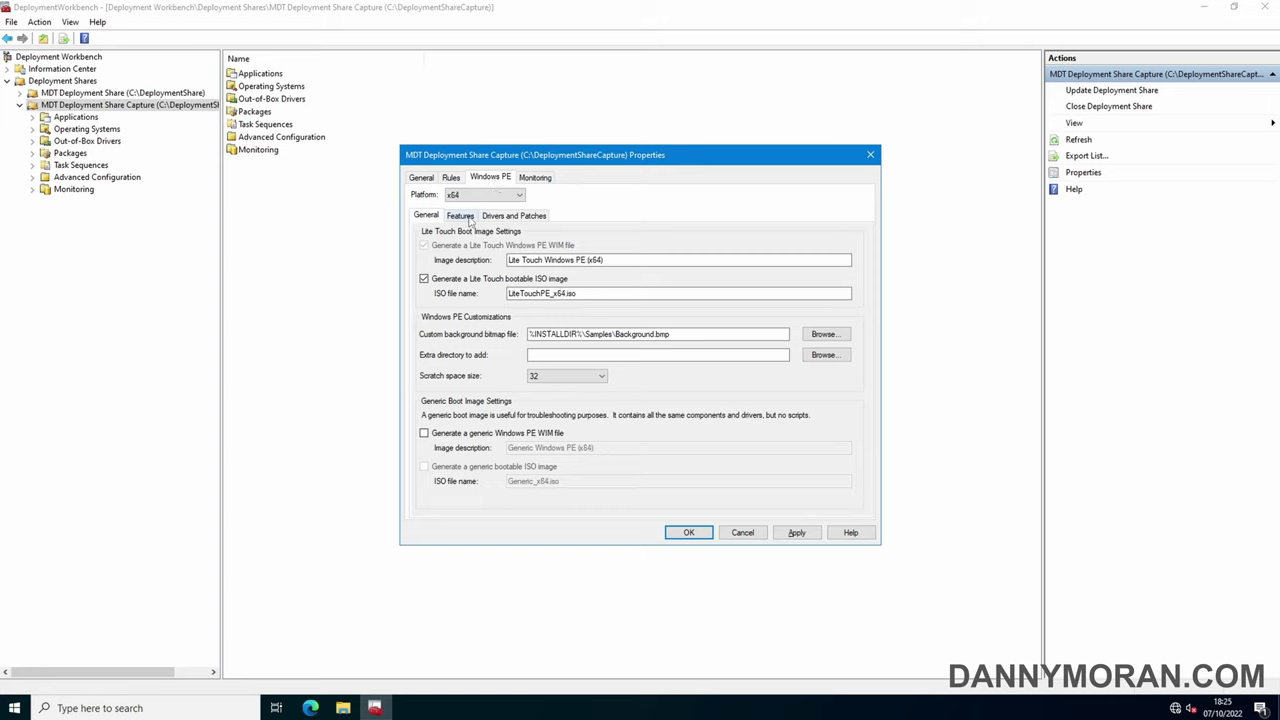
left_click(469, 282)
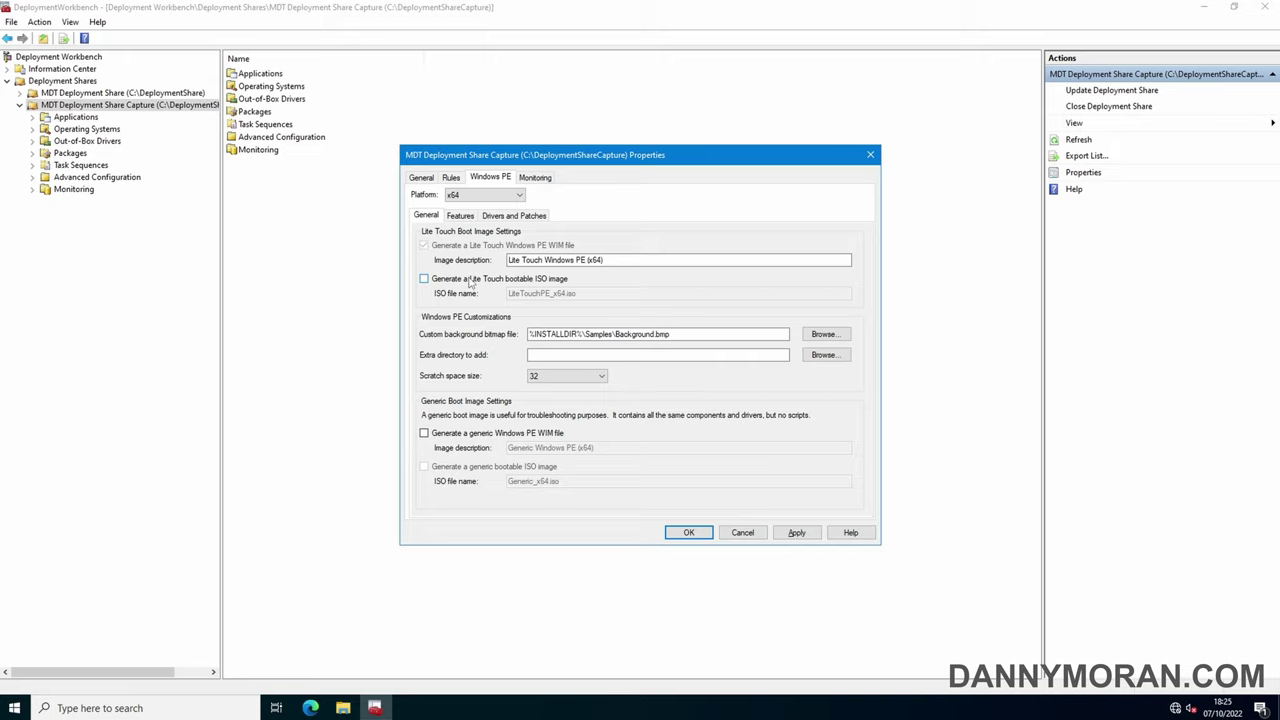
Enable monitoring for the capture share and save the share properties
left_click(537, 181)
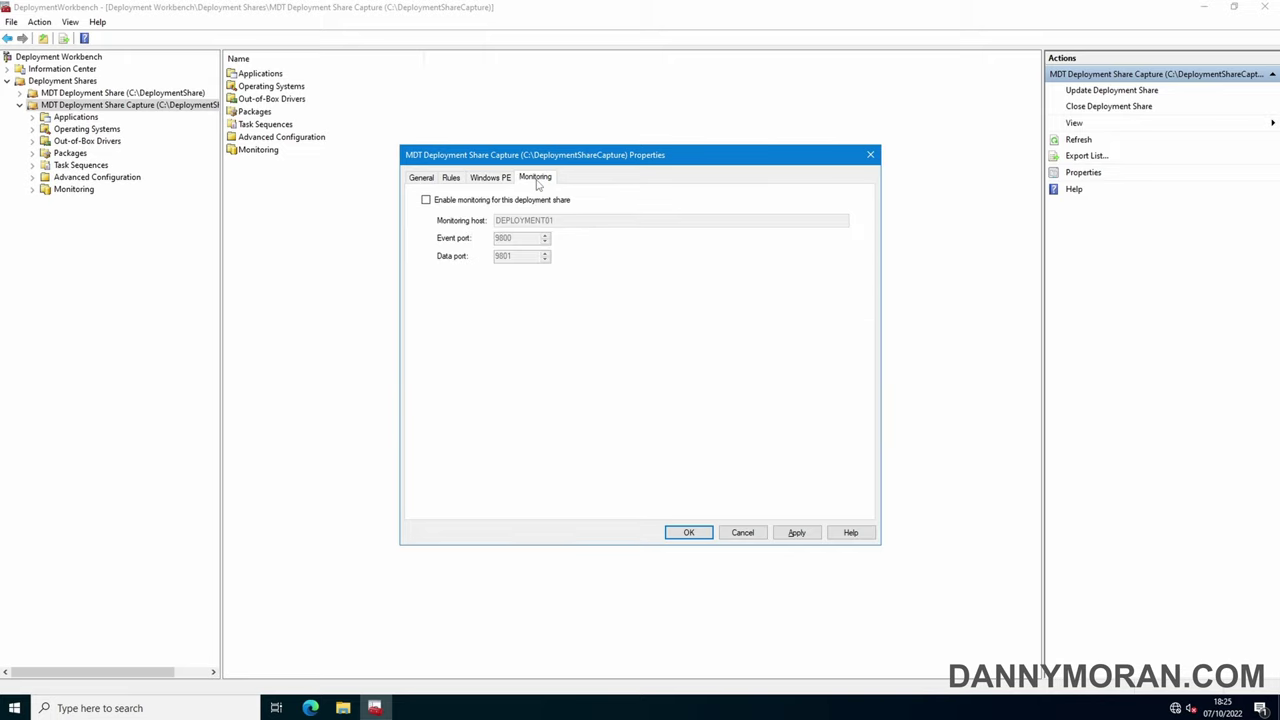
left_click(520, 202)
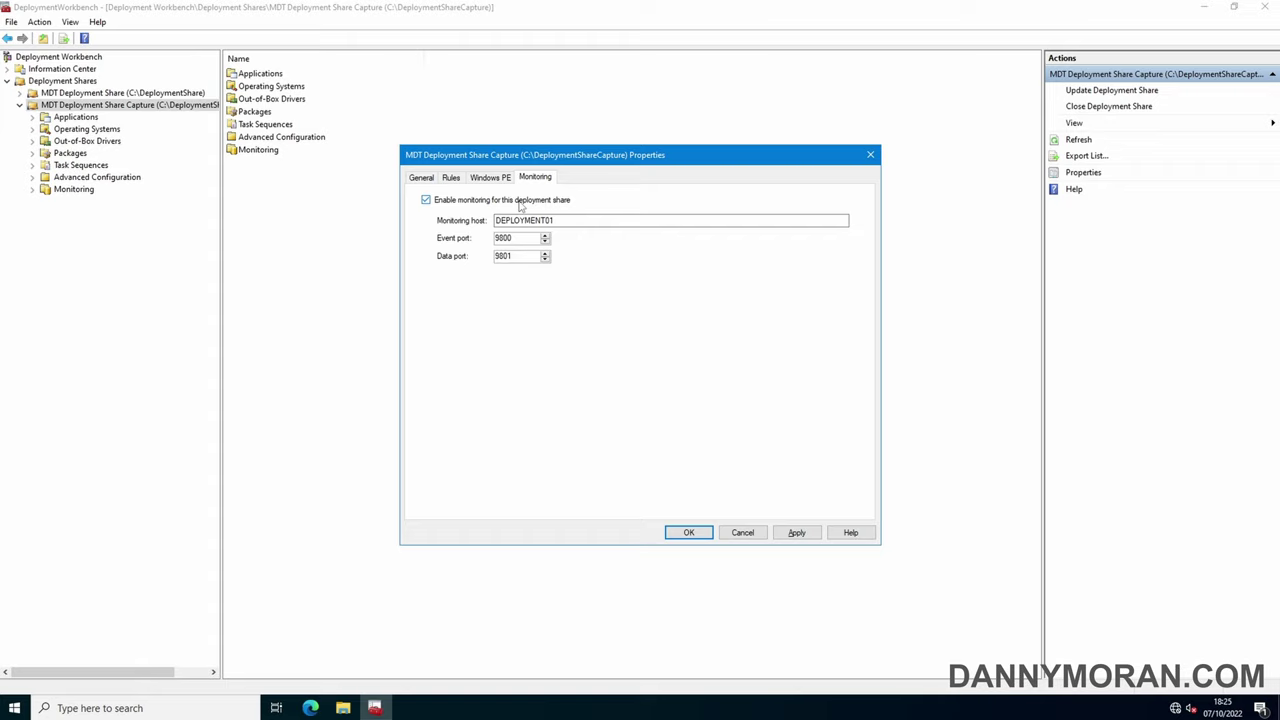
left_click(806, 533)
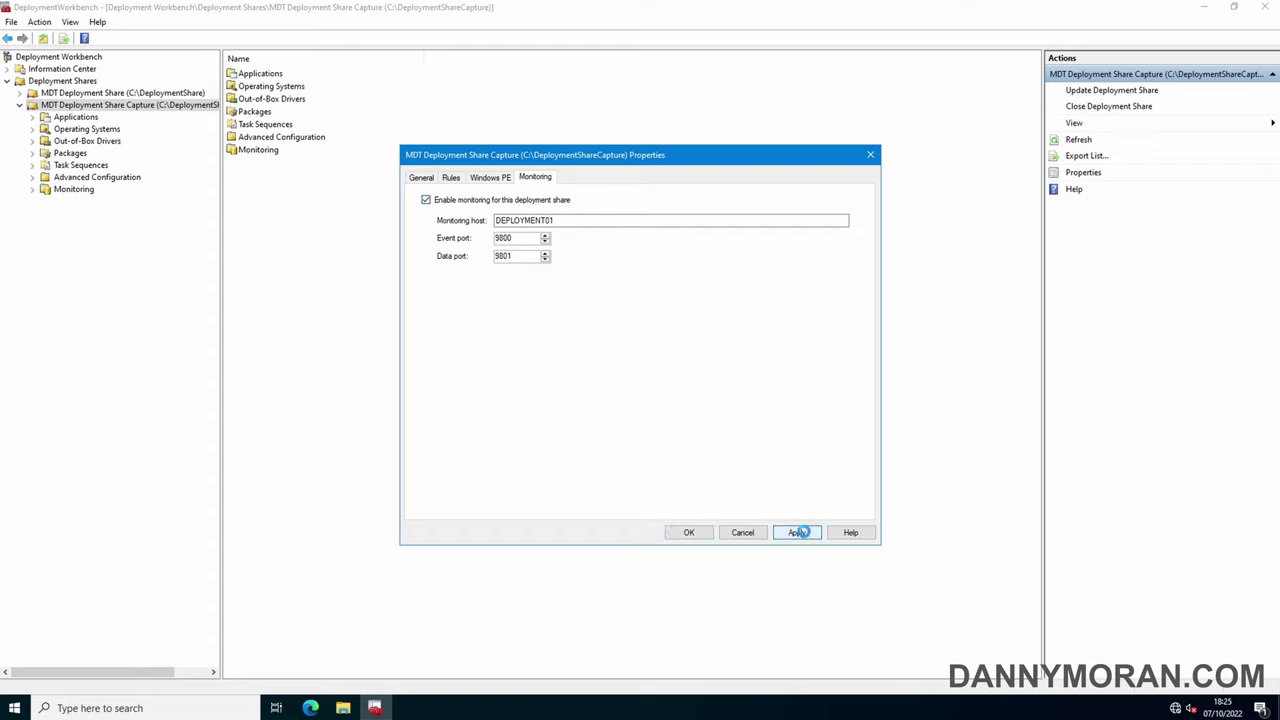
left_click(690, 532)
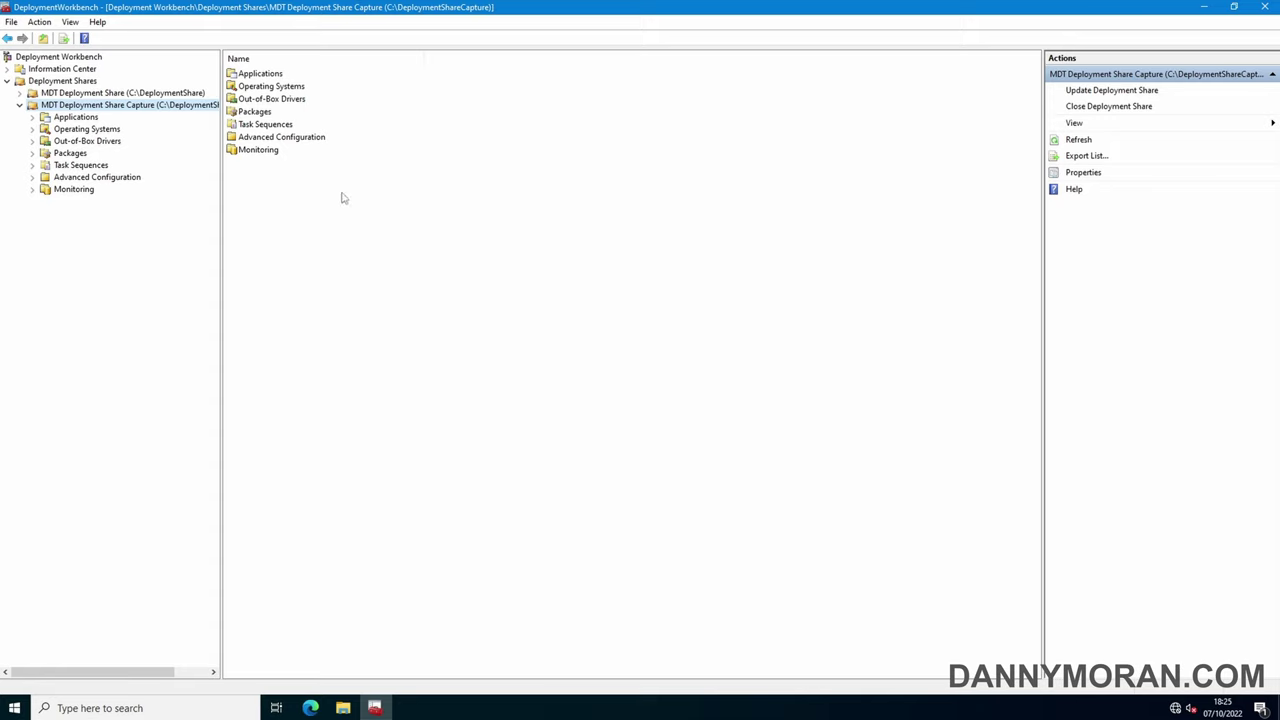
Begin an Operating Systems import from a full set of source files, then bring up File Explorer
left_click(68, 131)
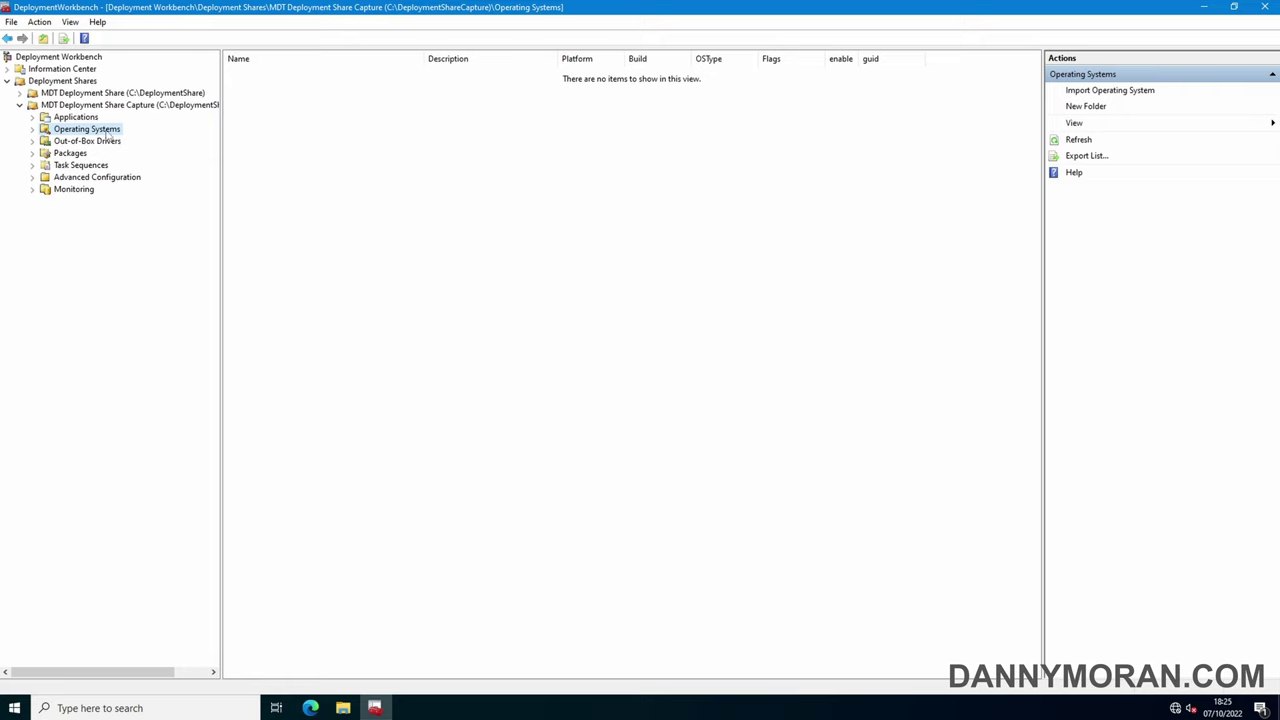
right_click(93, 131)
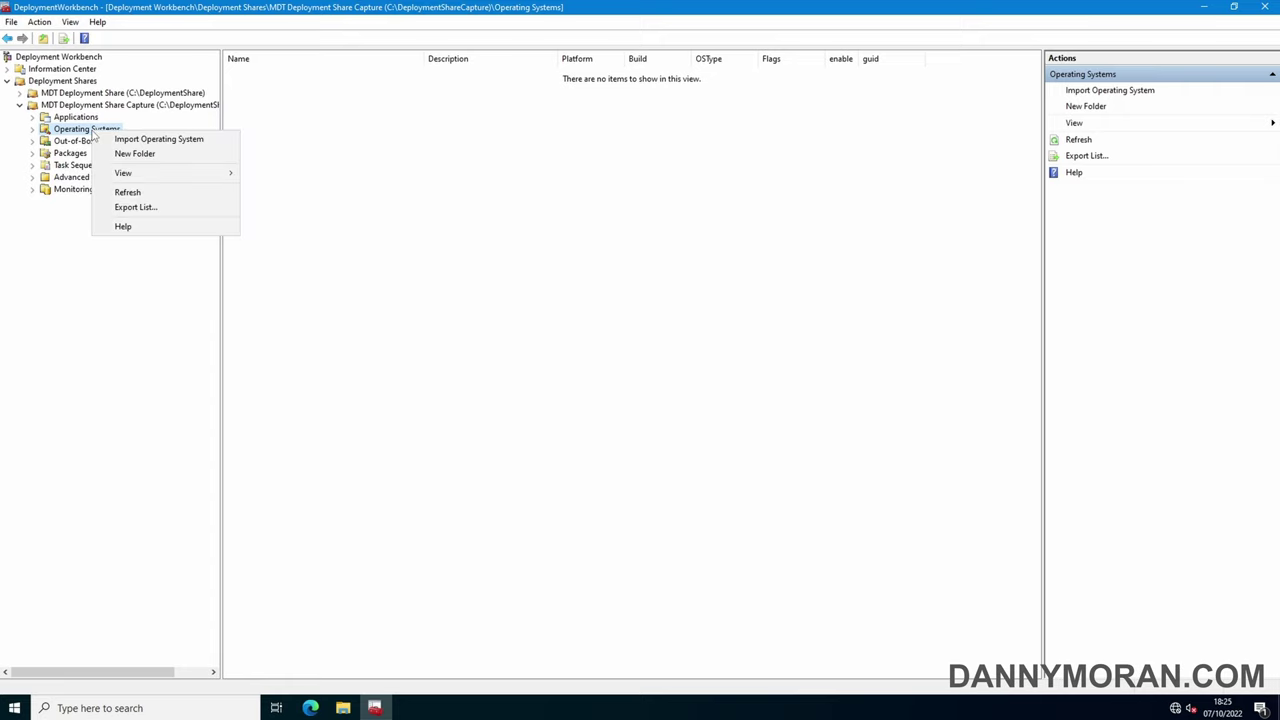
left_click(146, 142)
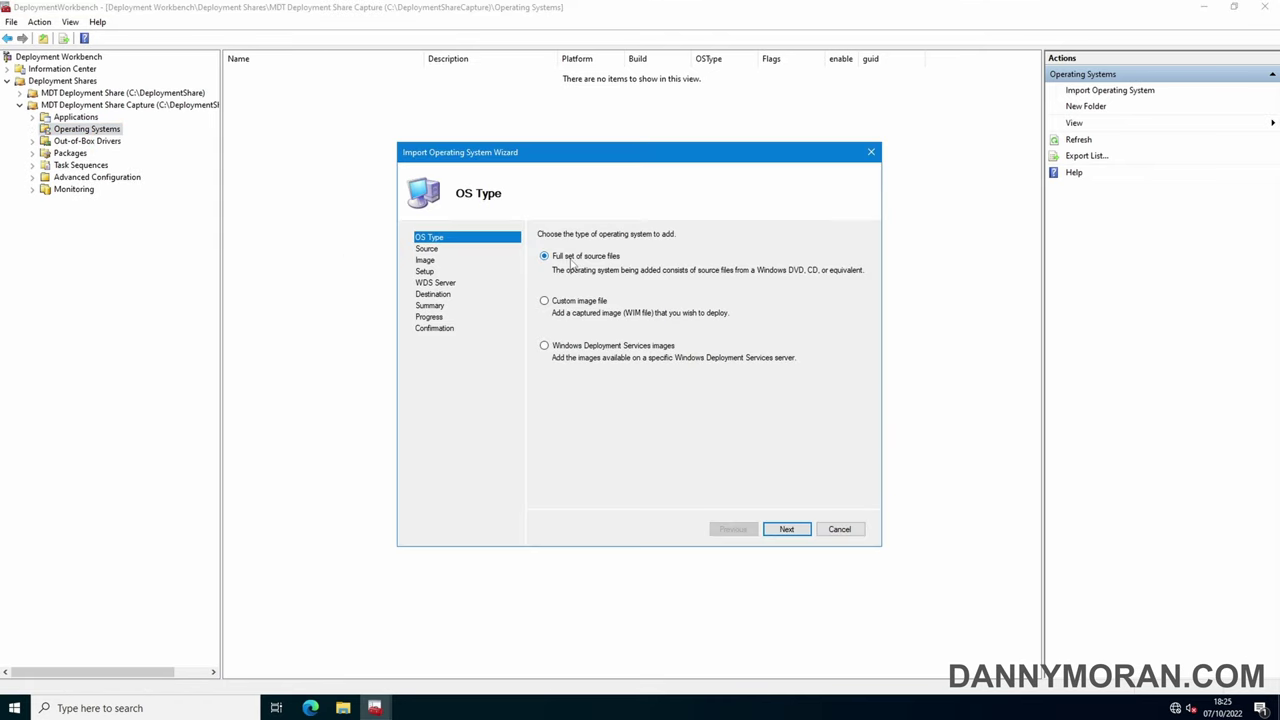
left_click(788, 530)
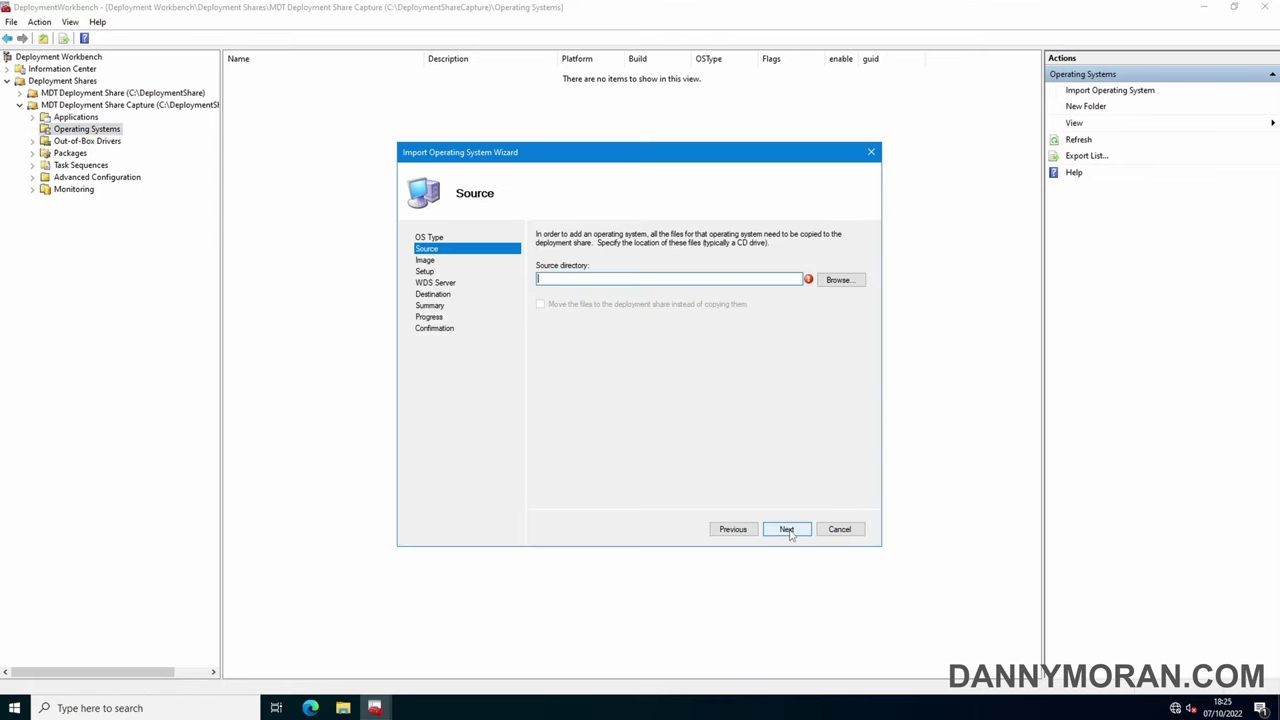
left_click(343, 708)
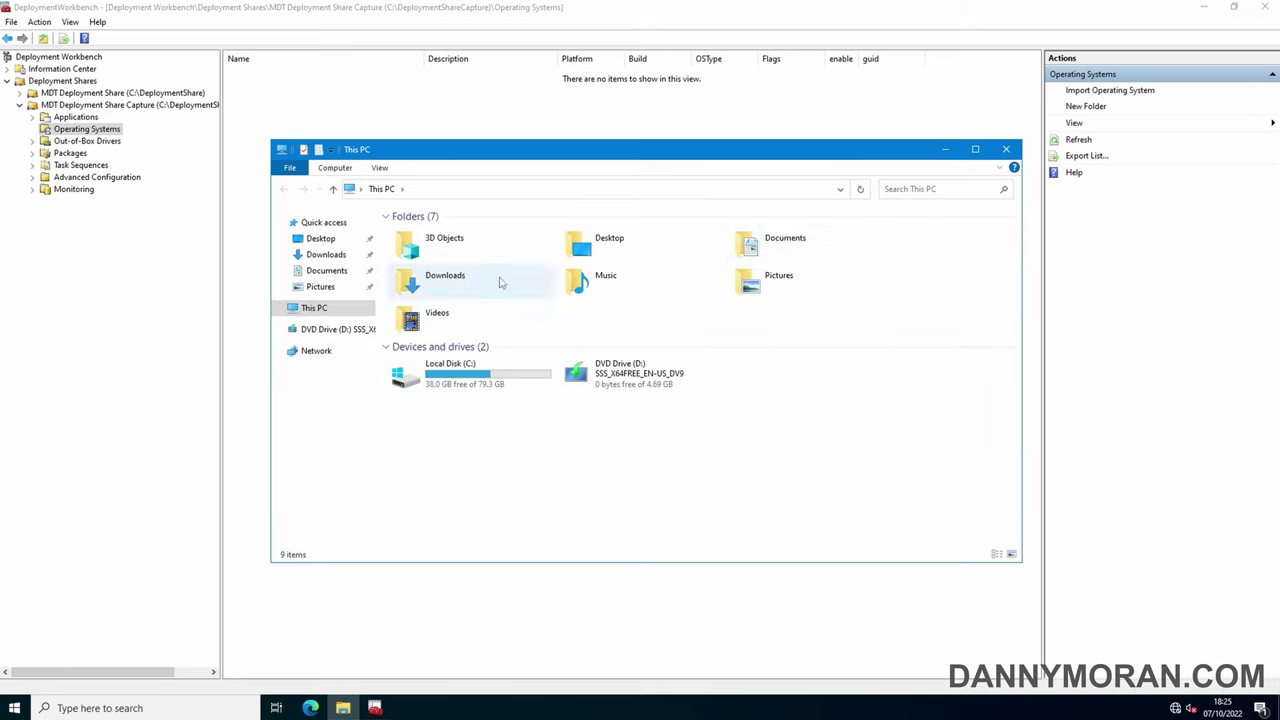
Mount the windows-11-22h2 ISO from Downloads as drive E: and minimize Explorer
double_click(492, 282)
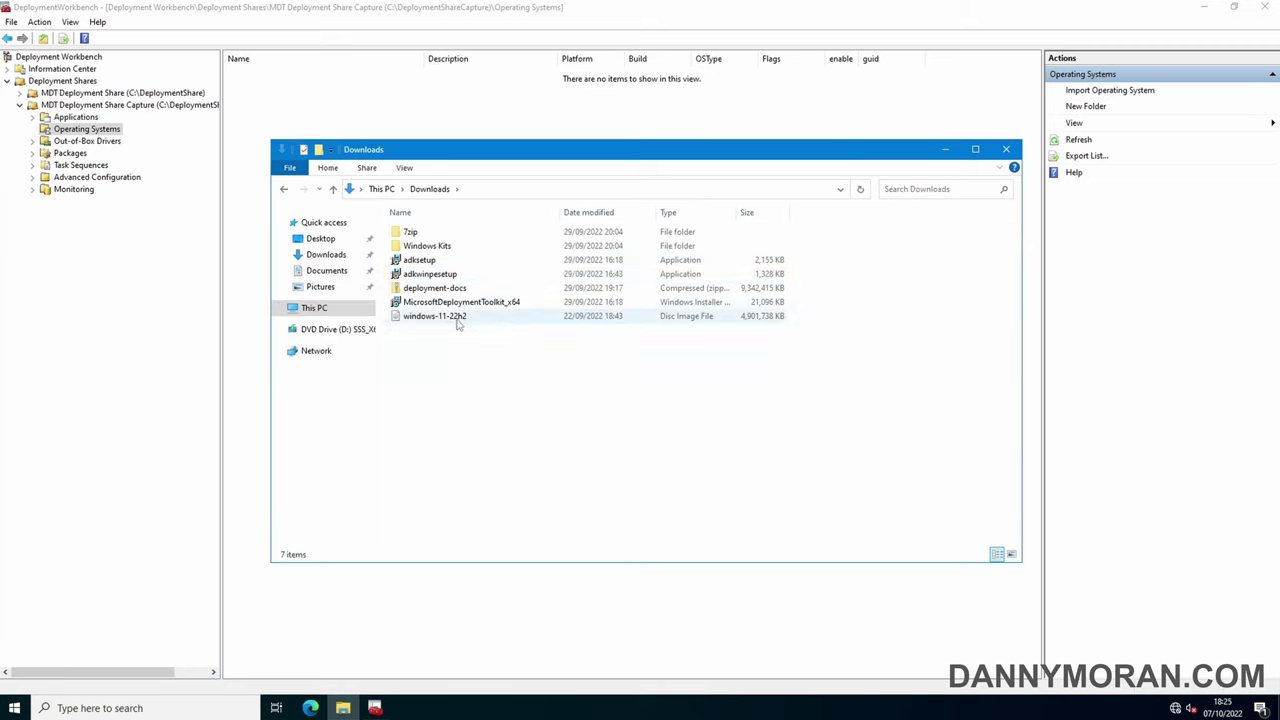
right_click(453, 319)
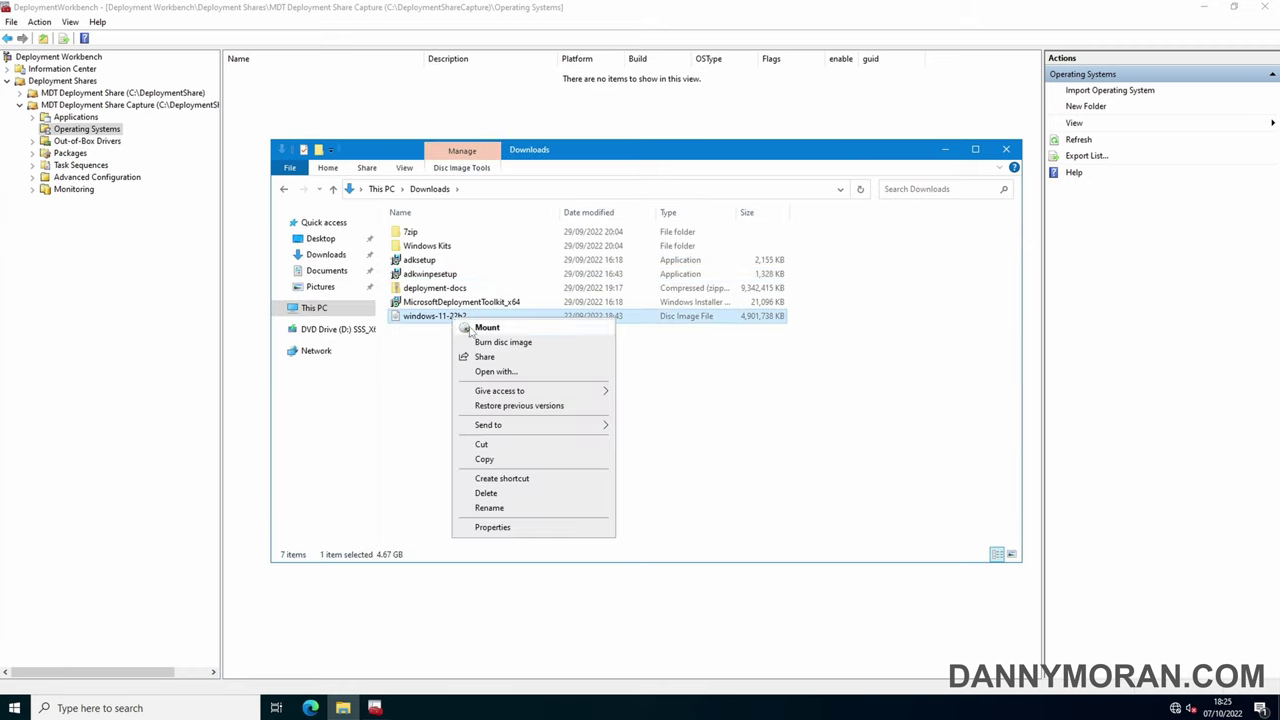
left_click(466, 328)
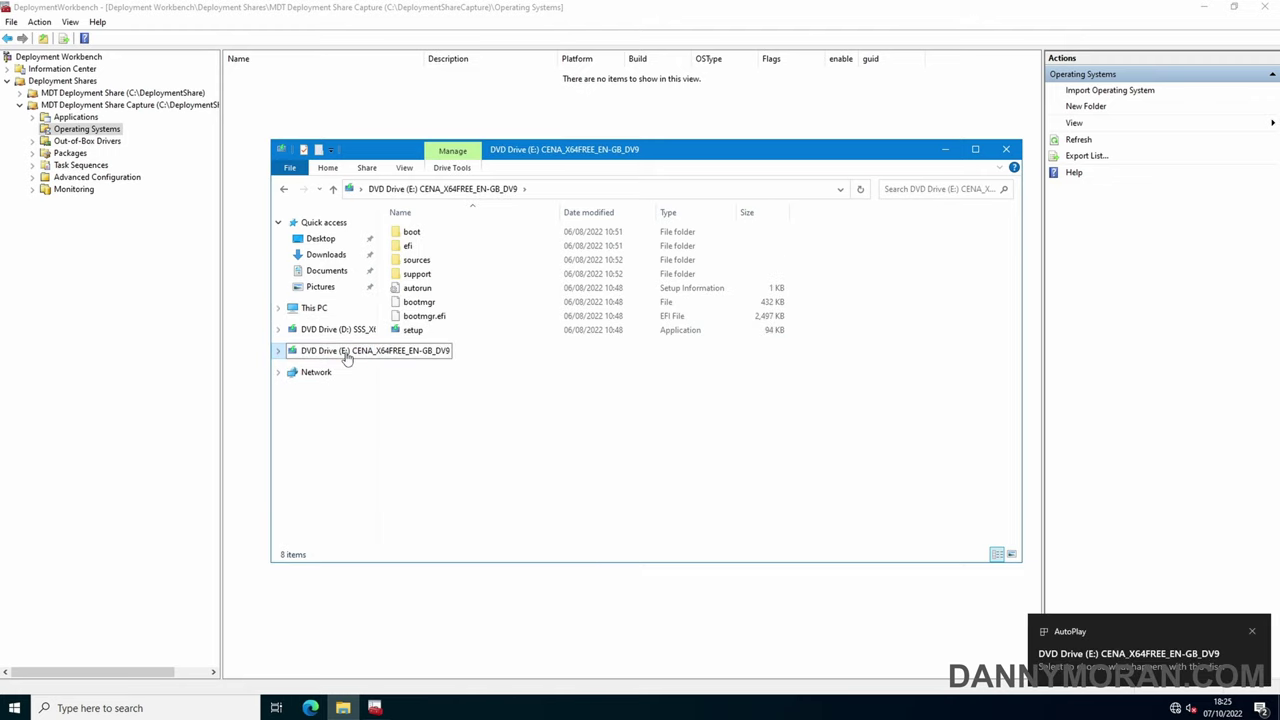
left_click(948, 154)
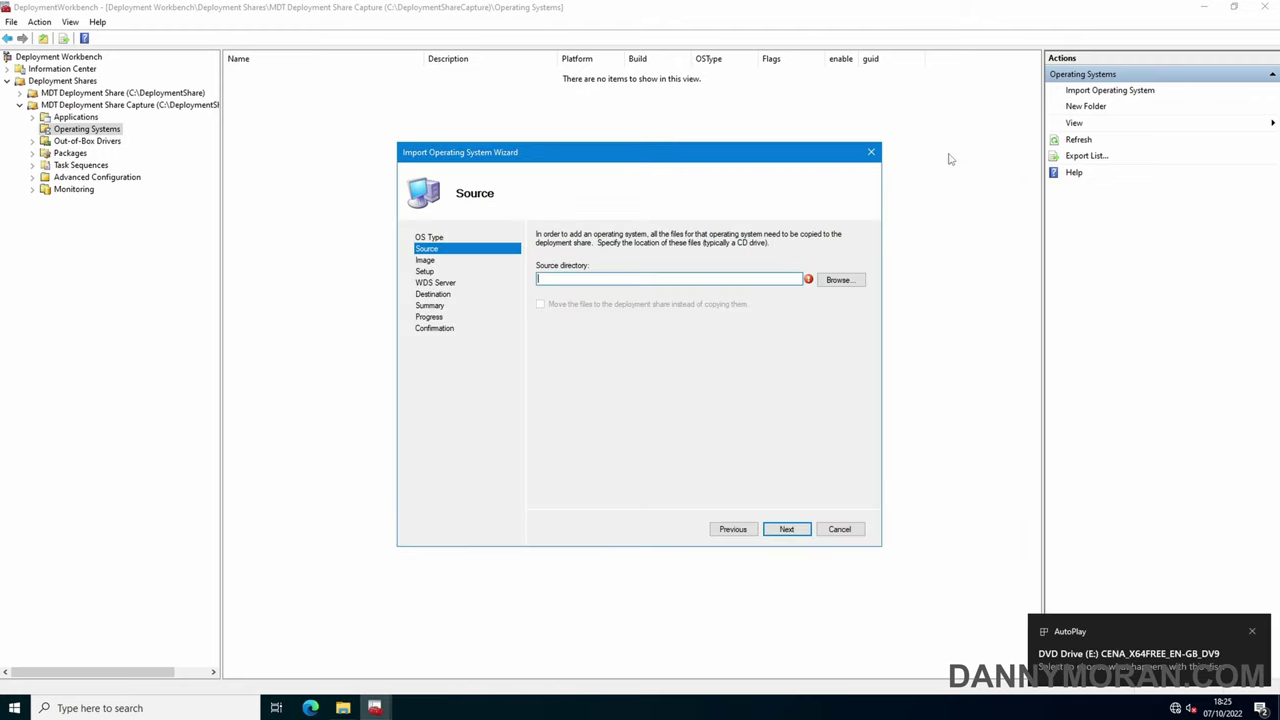
Set the import source directory to E:\ and bring the mounted drive's Explorer window back
left_click(830, 280)
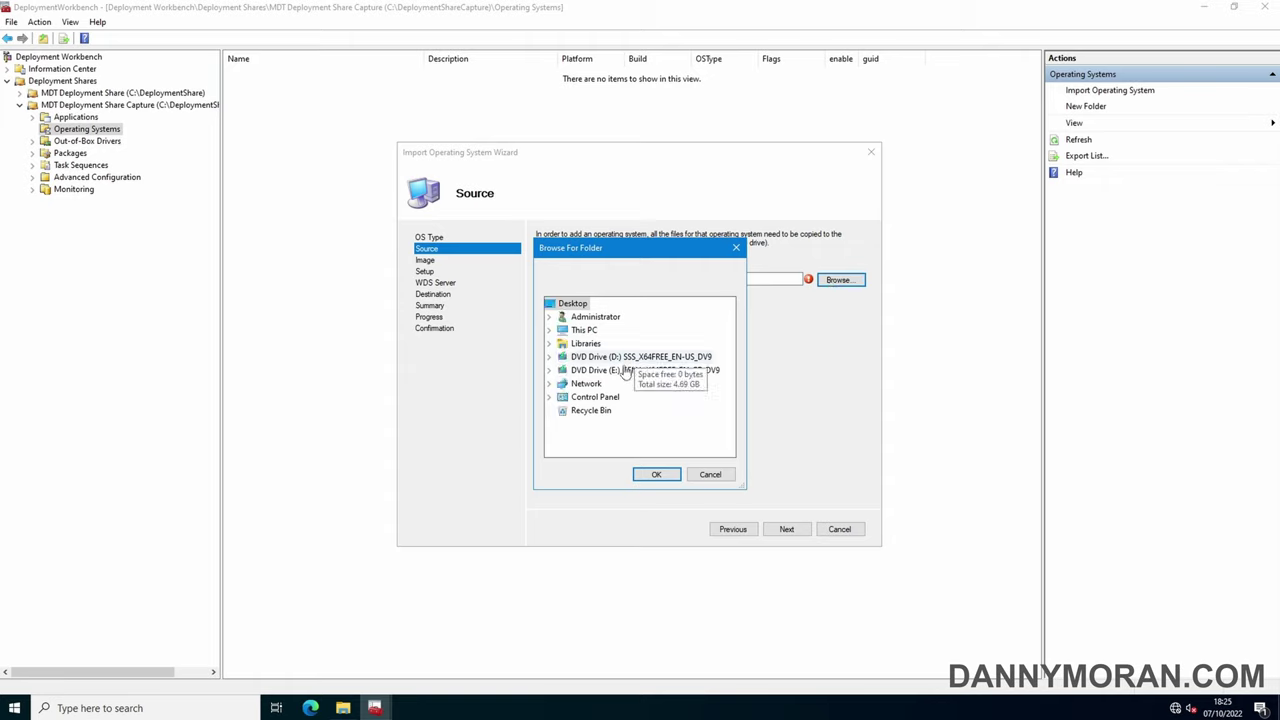
double_click(617, 371)
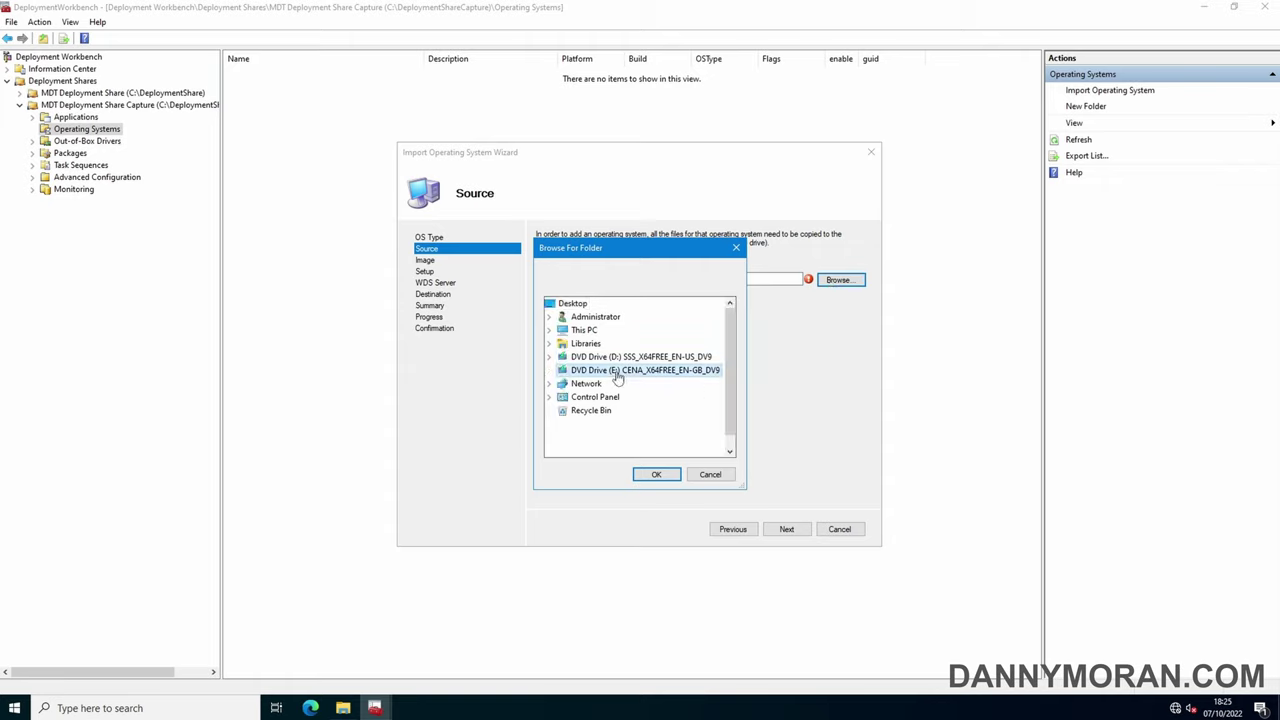
left_click(656, 474)
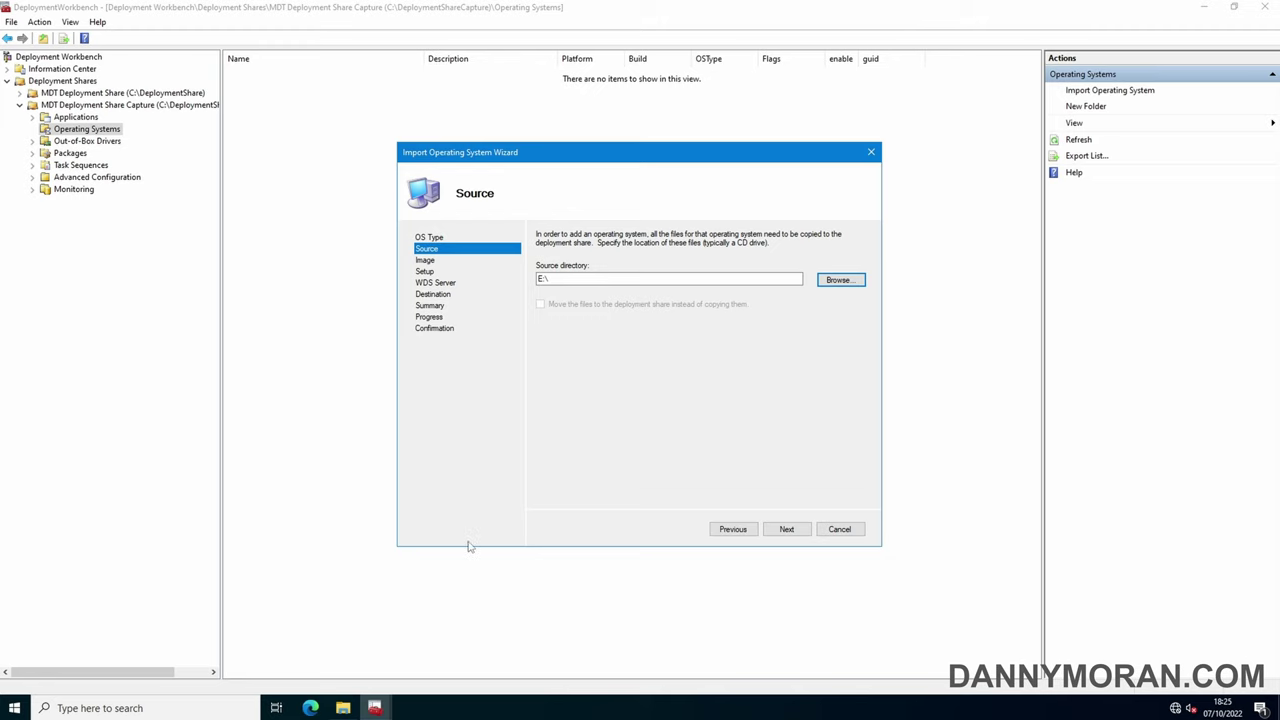
left_click(343, 708)
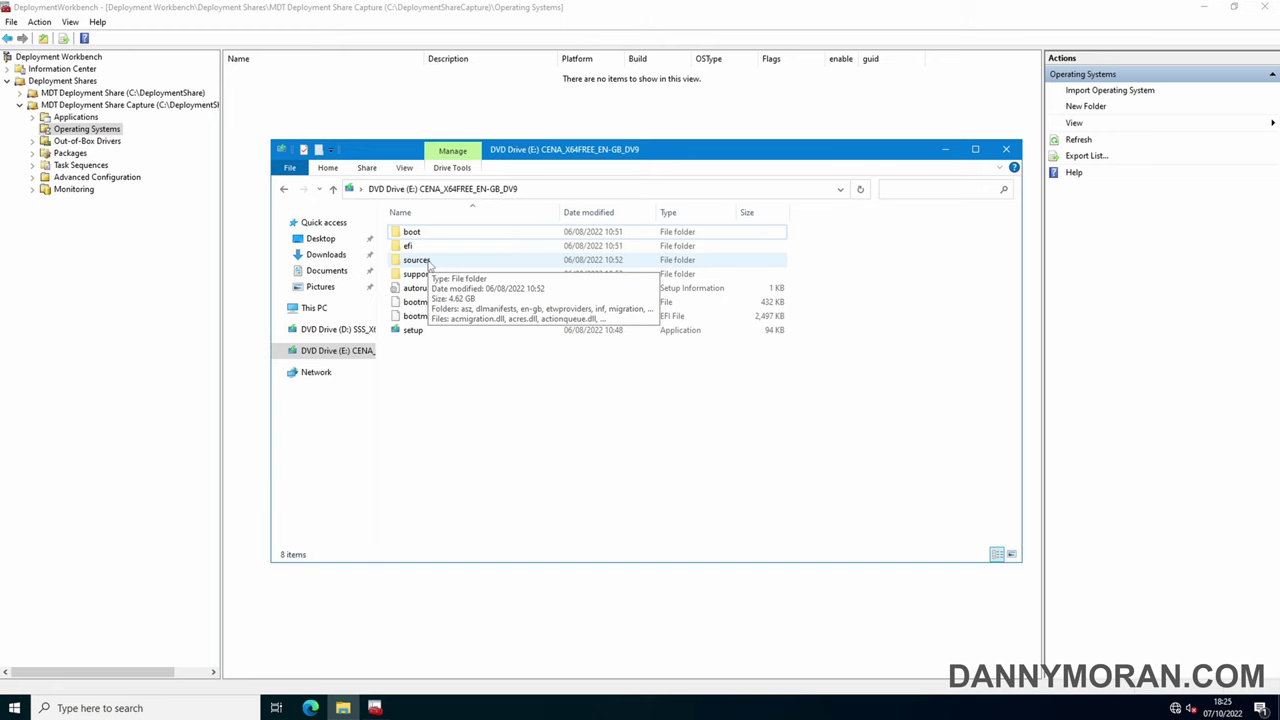
Confirm the disc's sources folder holds the 4.00 GB install.wim, then minimize Explorer
double_click(428, 260)
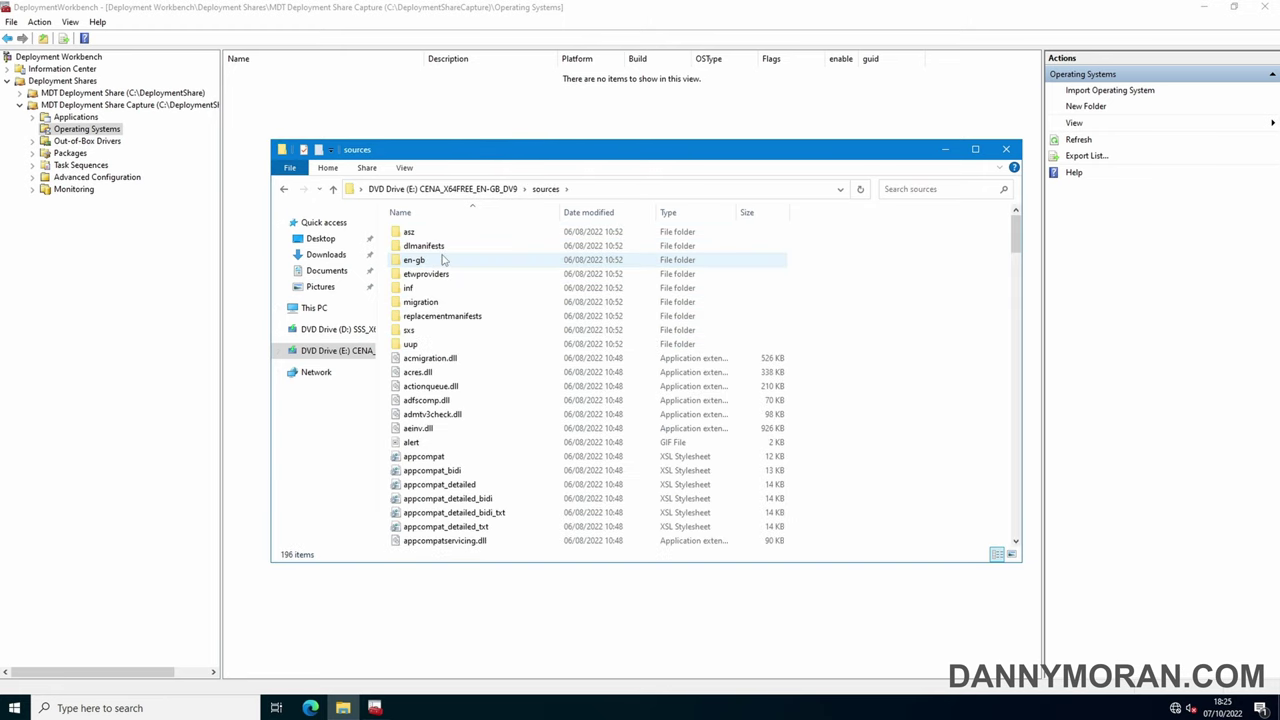
scroll(440, 260, "down", 20)
left_click(455, 229)
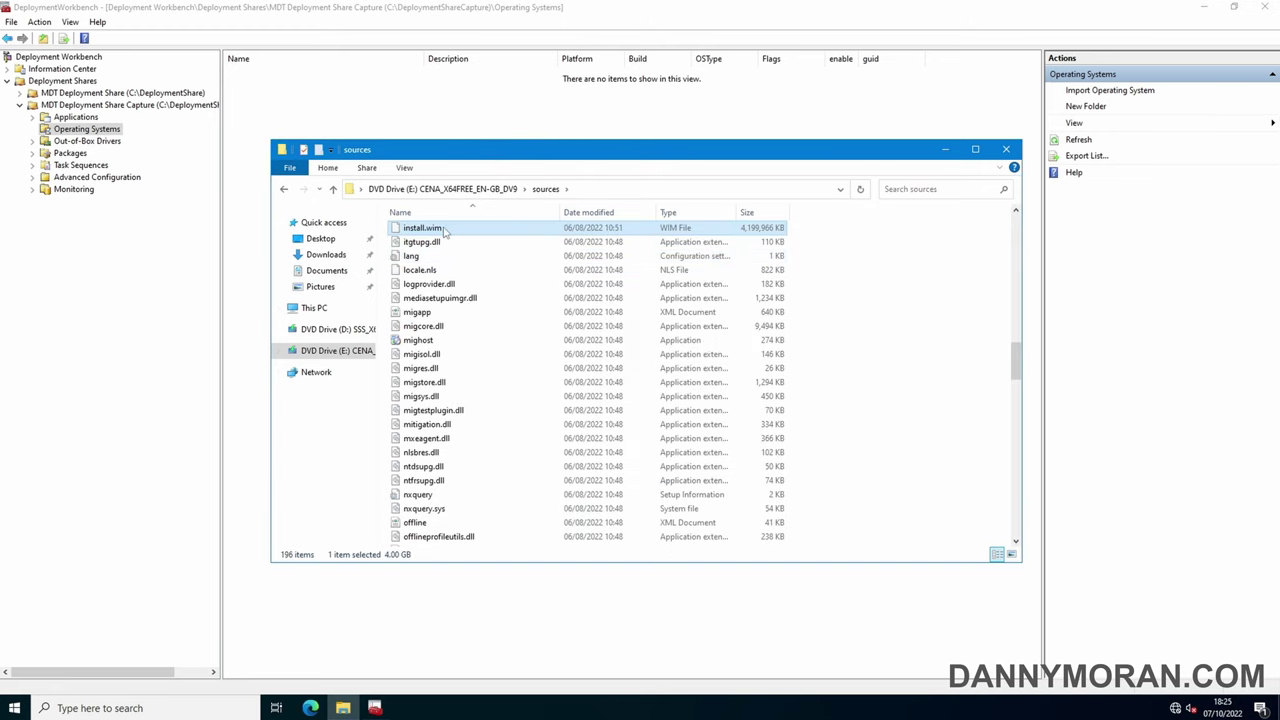
scroll(457, 231, "up", 1)
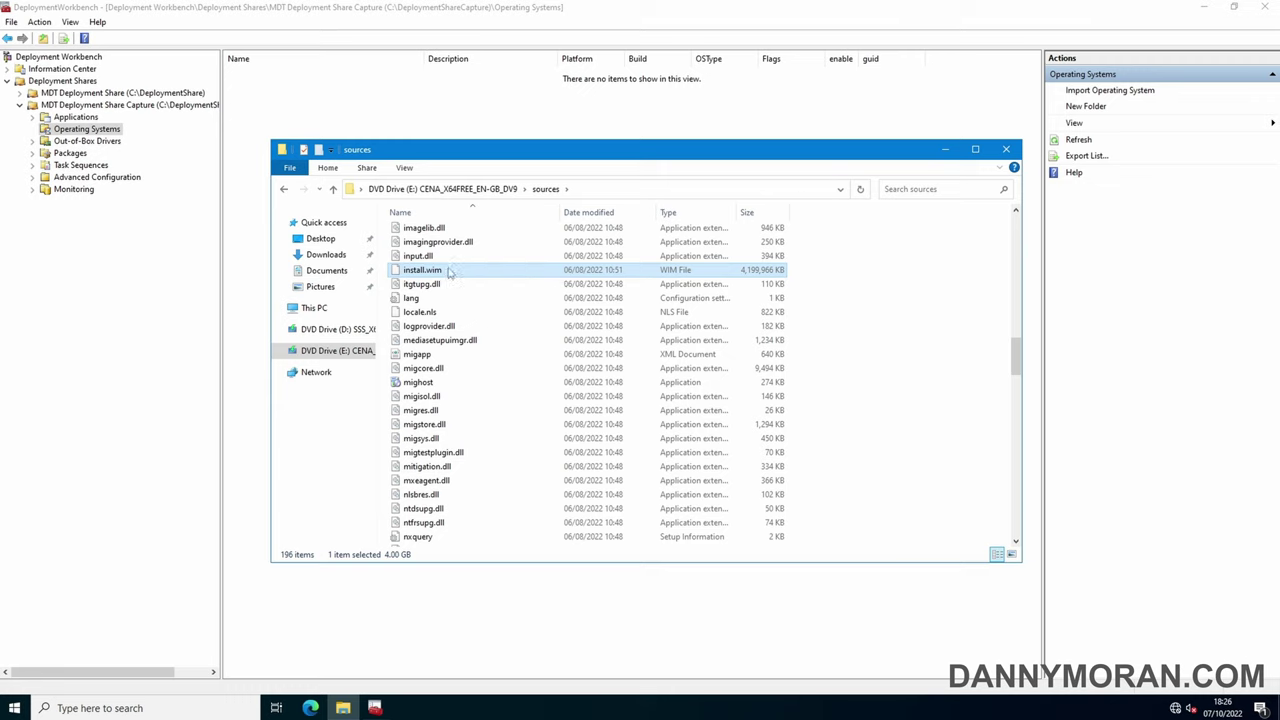
left_click(957, 148)
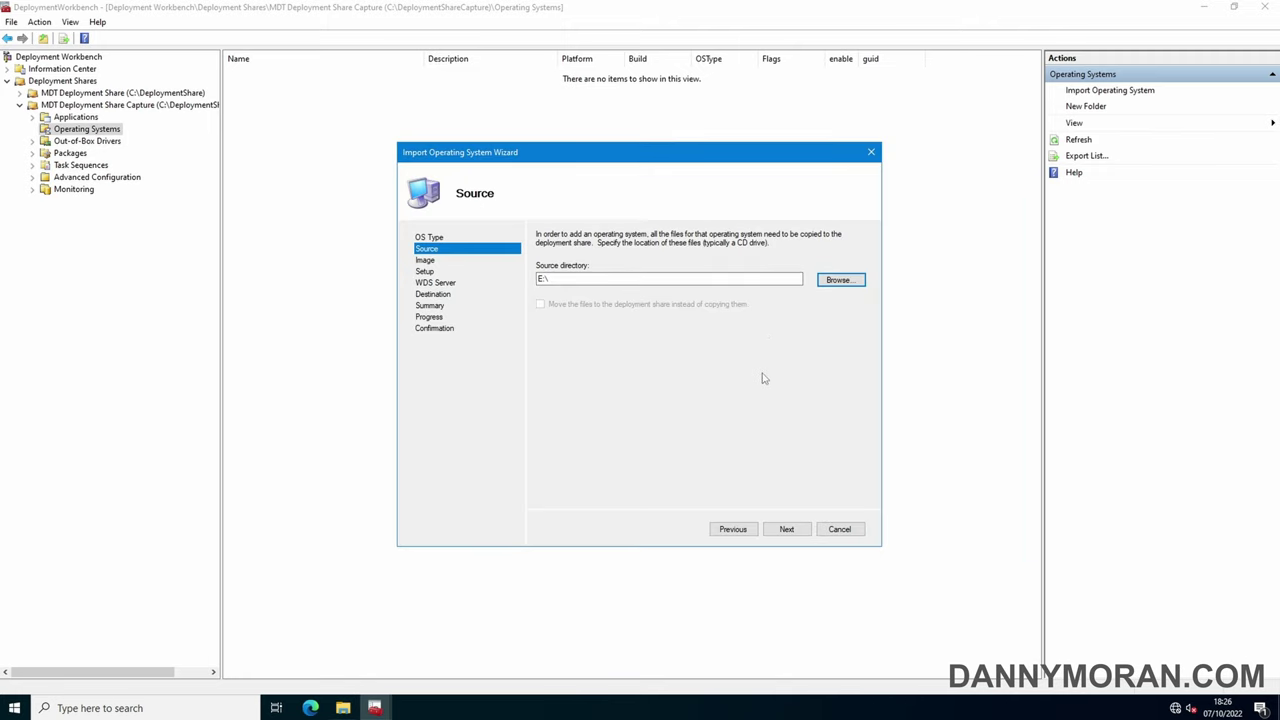
Complete the import from E:\ with the default destination name, adding Windows 11 Enterprise Evaluation x64
left_click(797, 530)
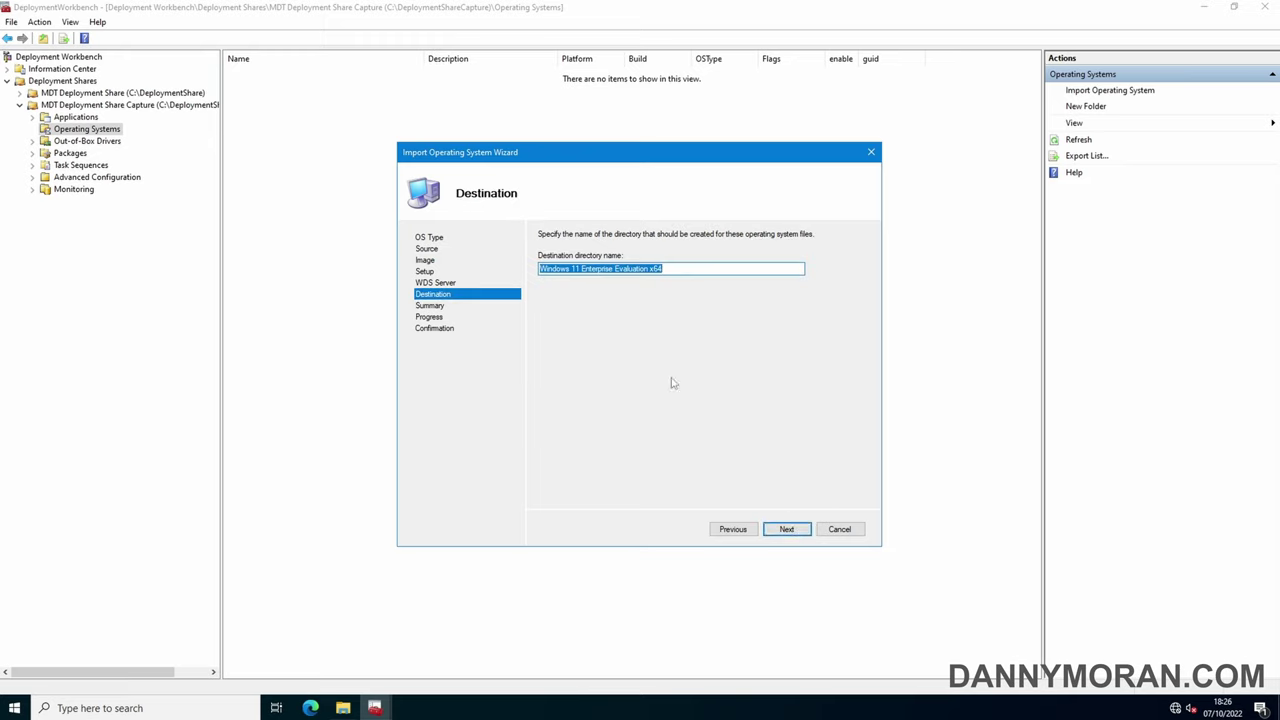
left_click(780, 532)
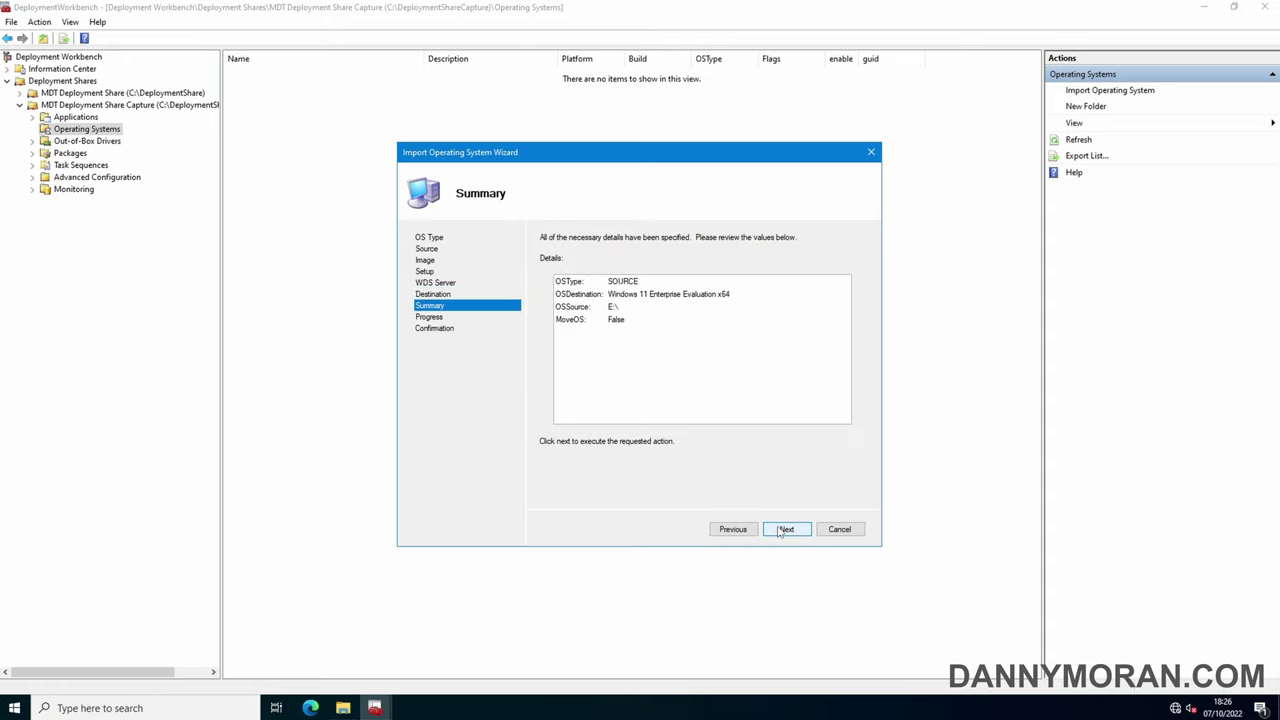
left_click(780, 532)
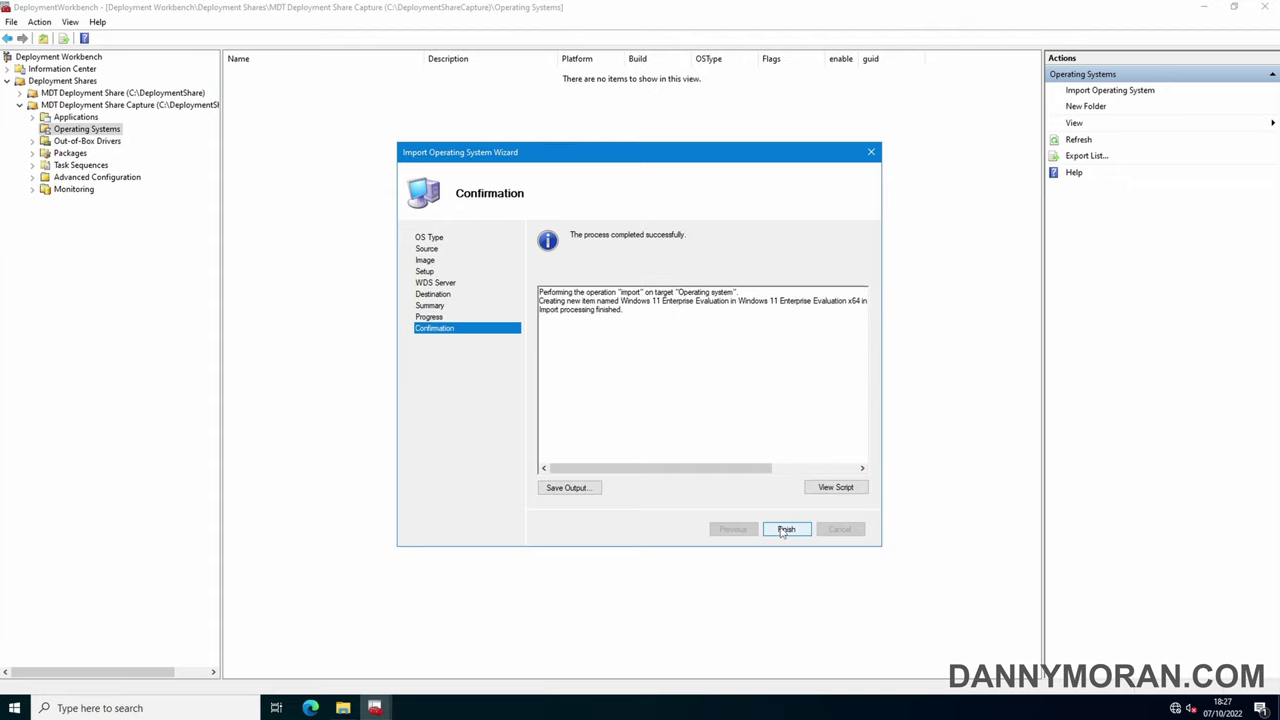
left_click(786, 530)
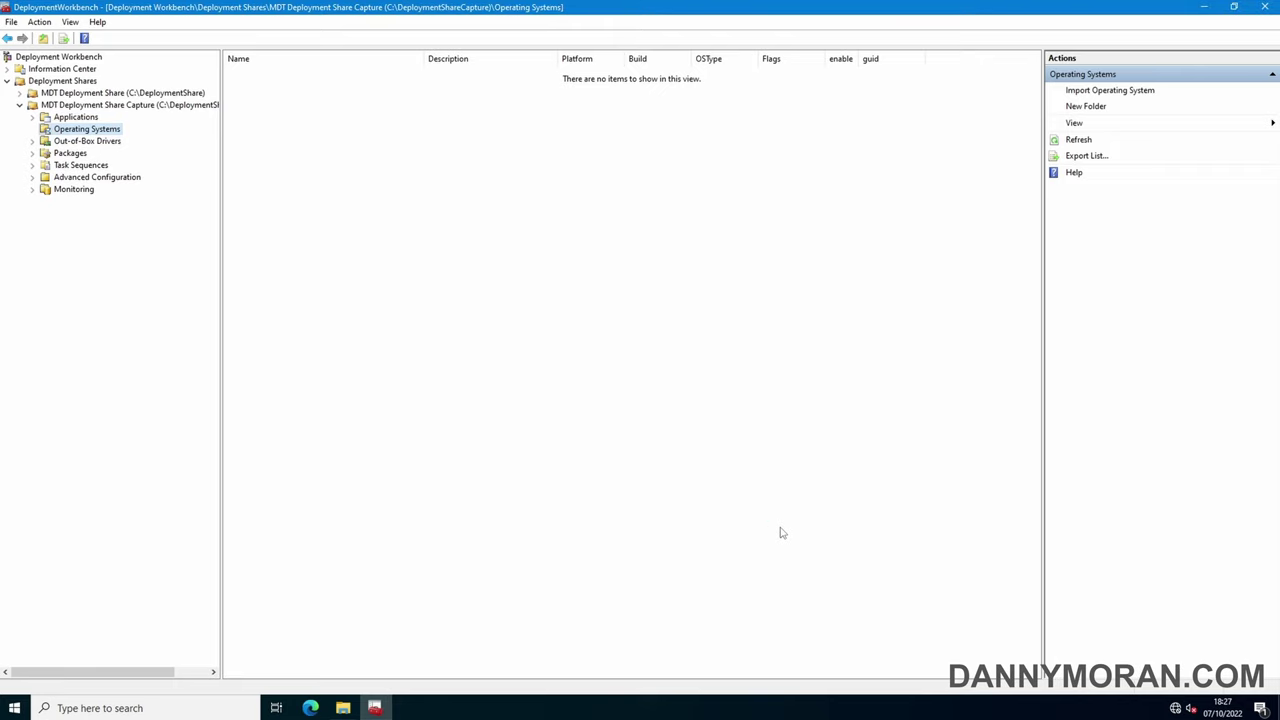
Start a new task sequence with ID WIN11CAP named 'Windows 11 Enterprise Evaluation Capture'
left_click(86, 165)
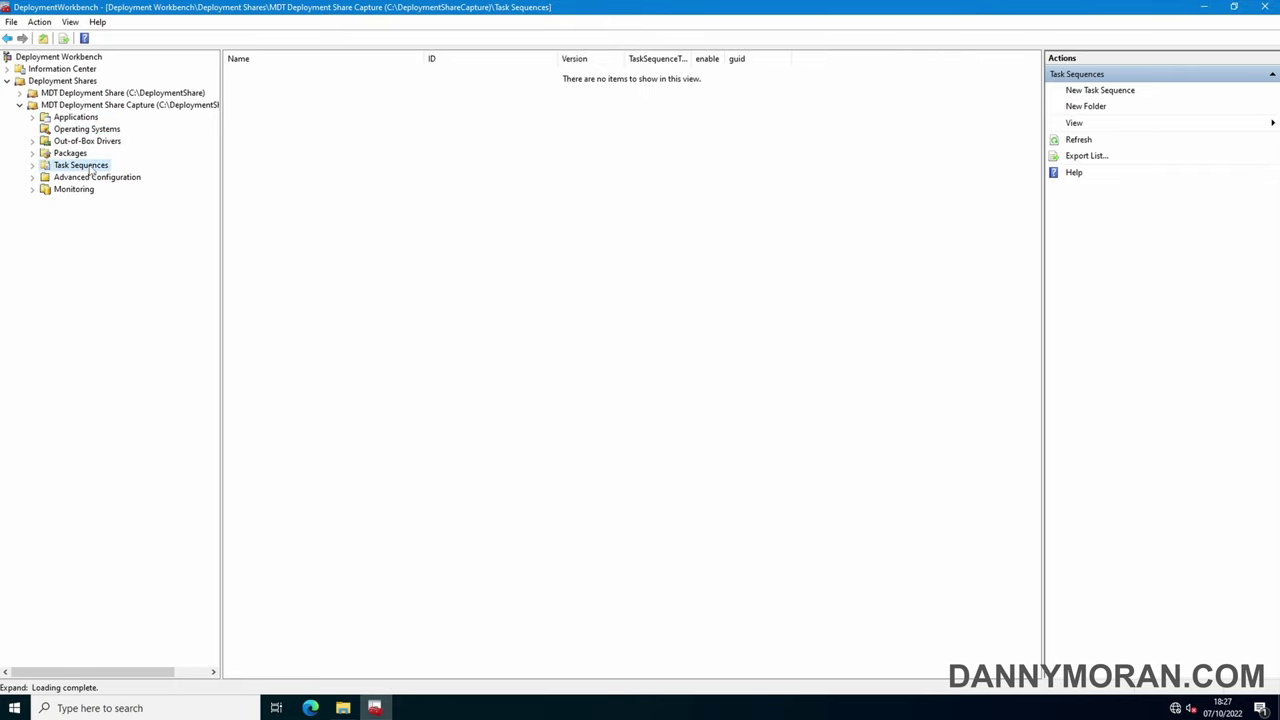
right_click(92, 166)
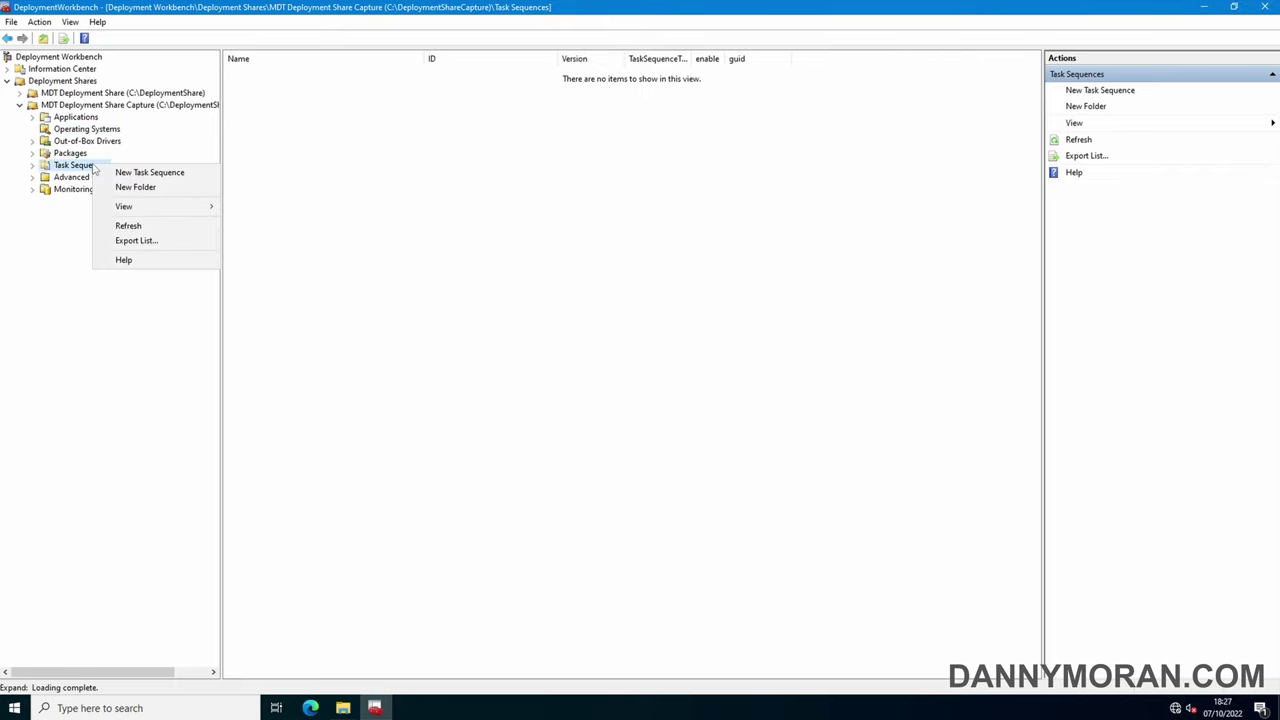
left_click(149, 173)
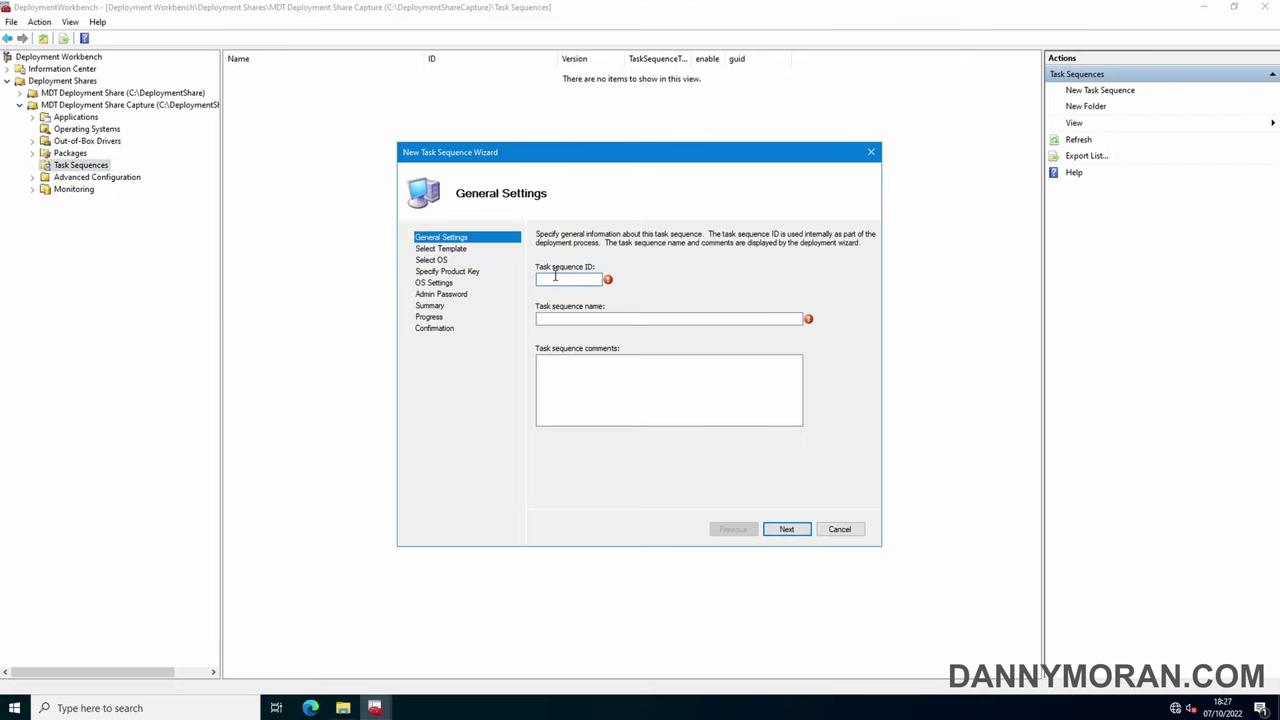
type("WIN11CAP")
left_click(568, 317)
type("W")
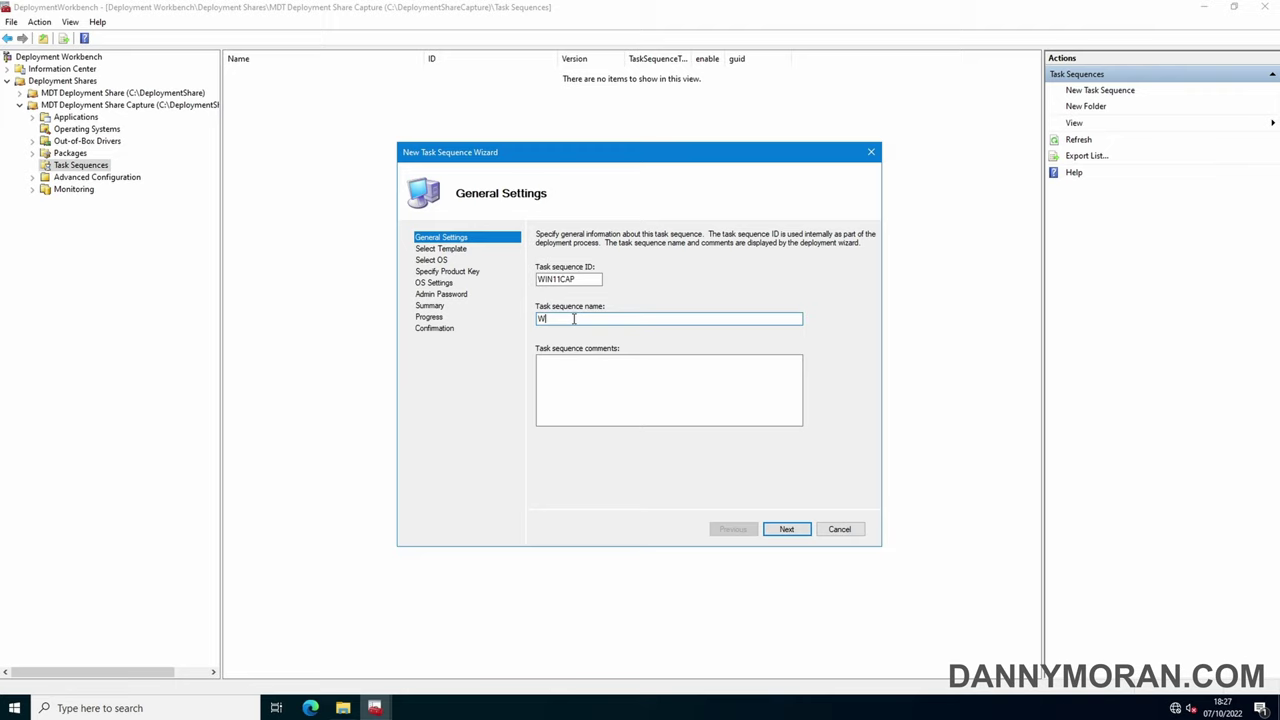
type("indows 11 Enterprise Evaluation Capture")
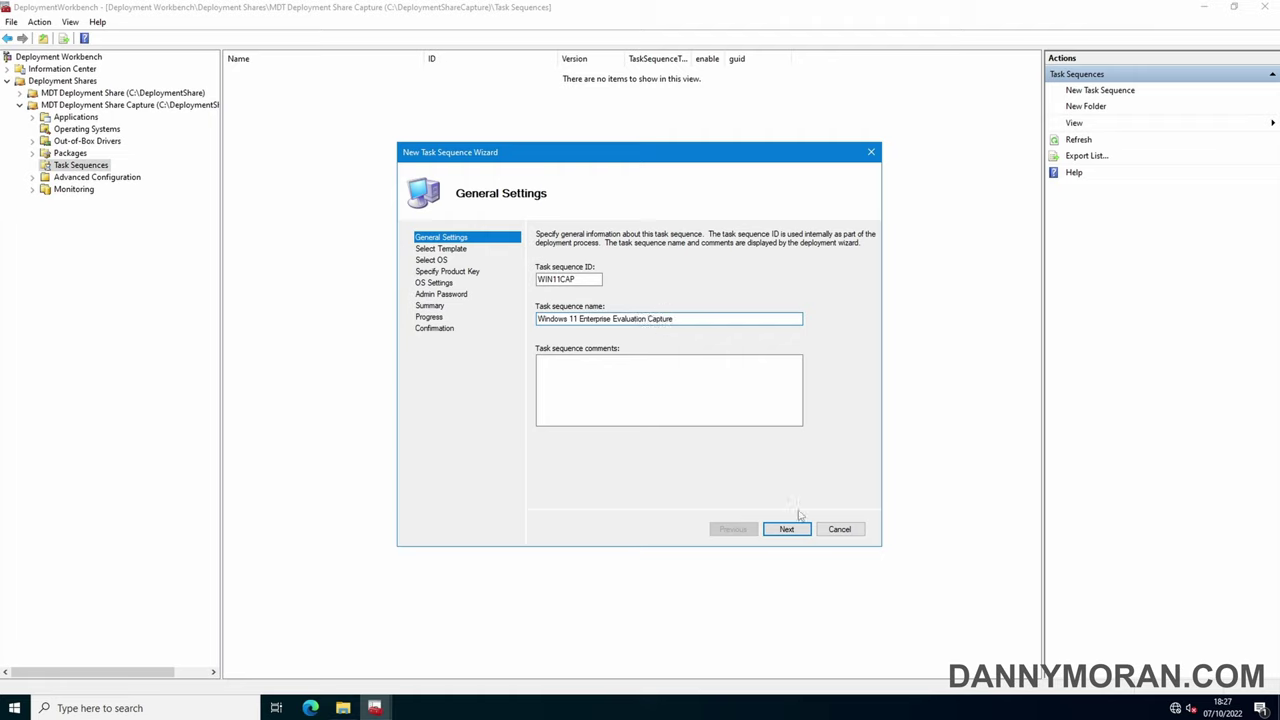
left_click(787, 529)
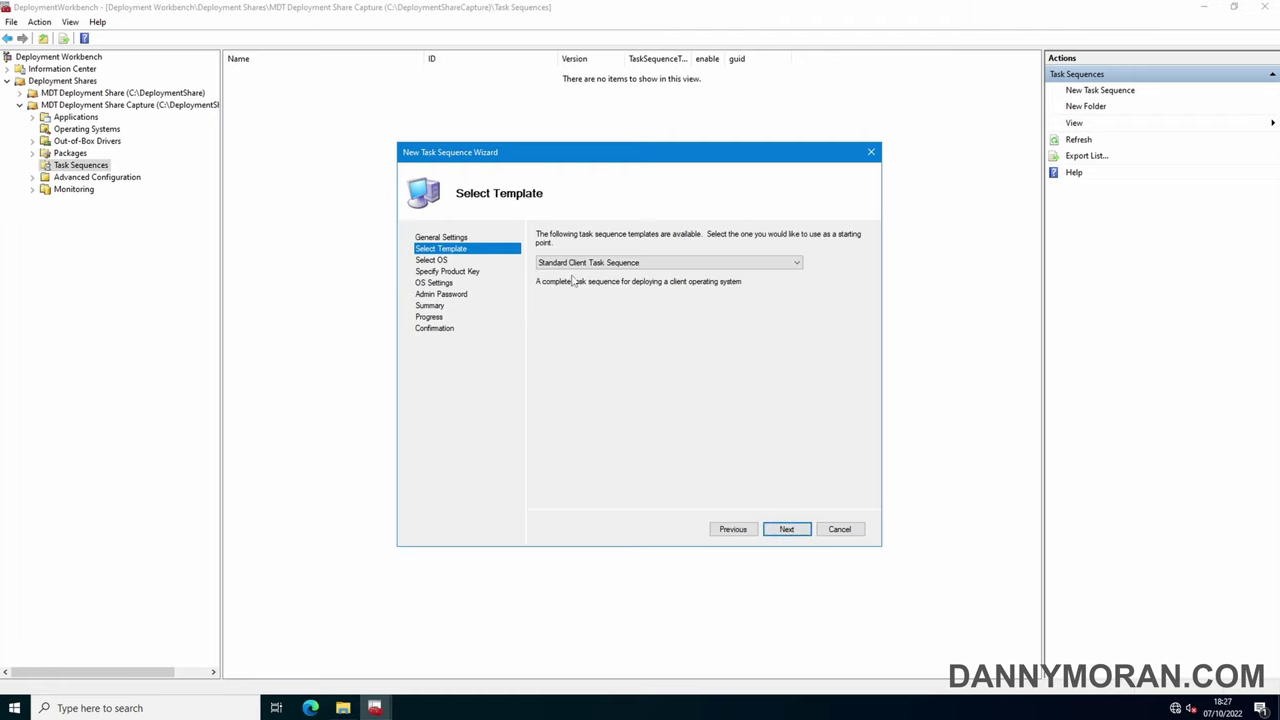
Use the Sysprep and Capture template with the Windows 11 Enterprise Evaluation image and no product key
left_click(708, 264)
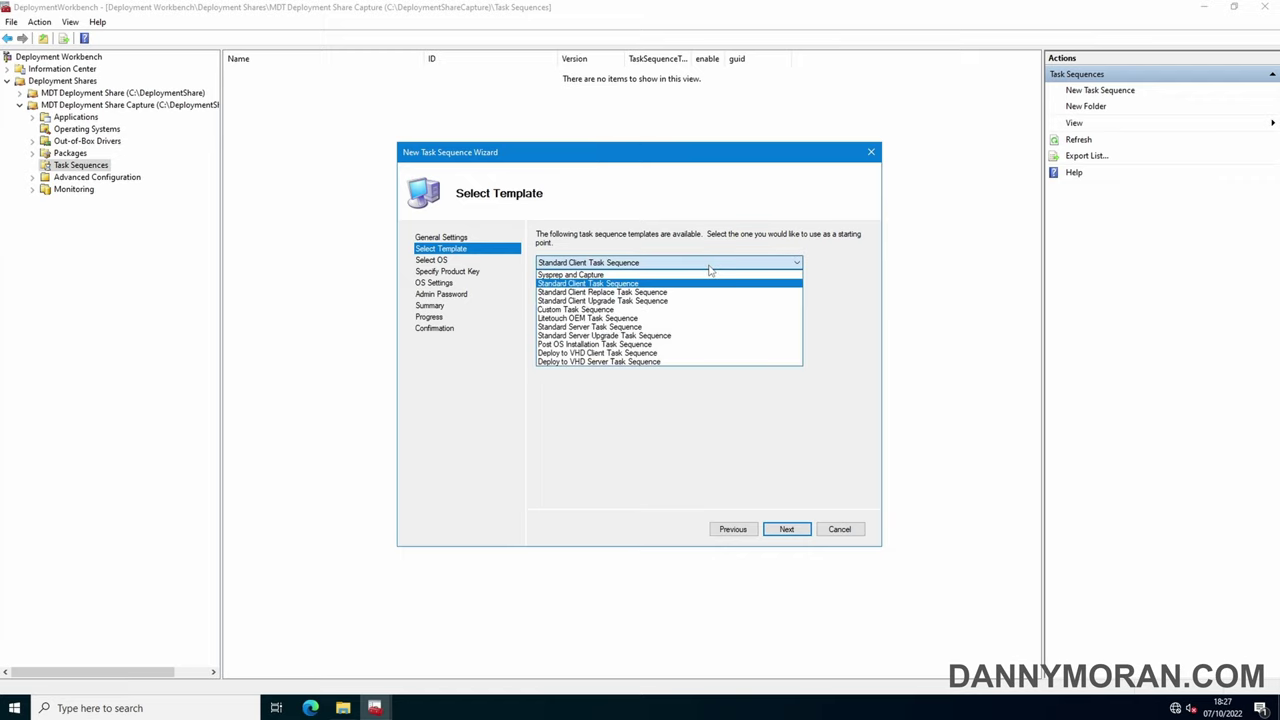
left_click(625, 275)
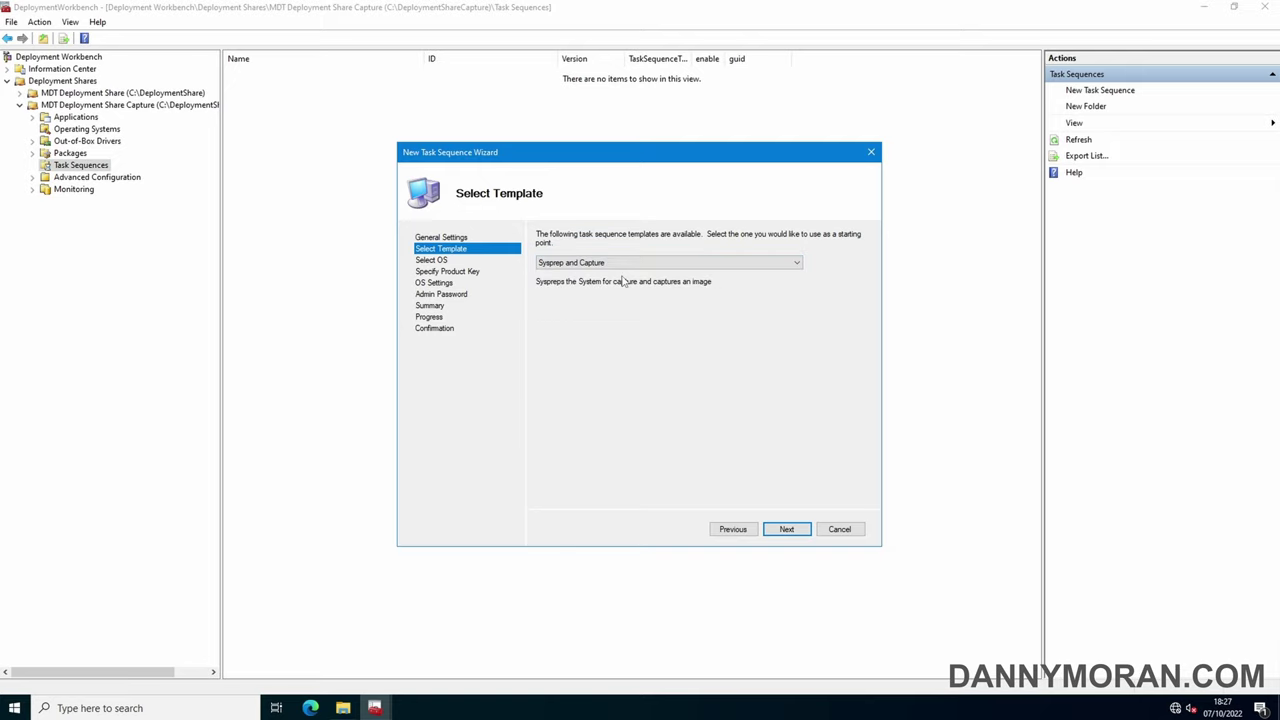
left_click(795, 531)
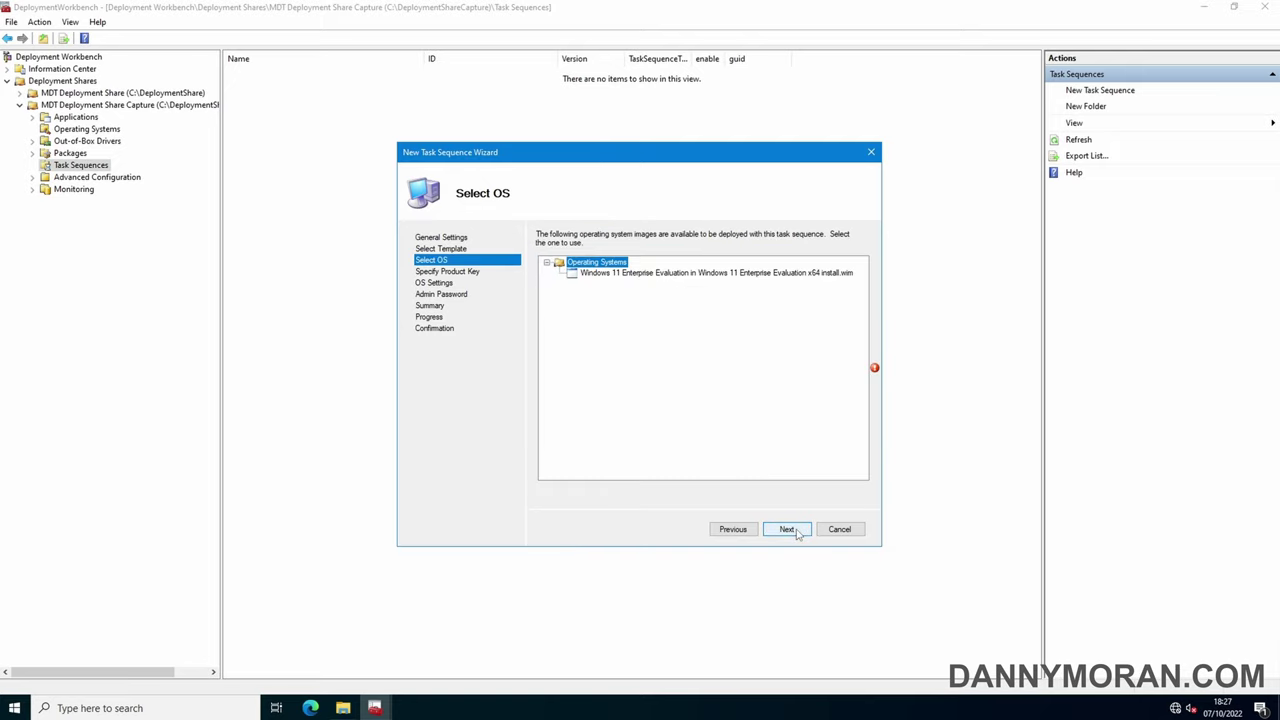
left_click(672, 274)
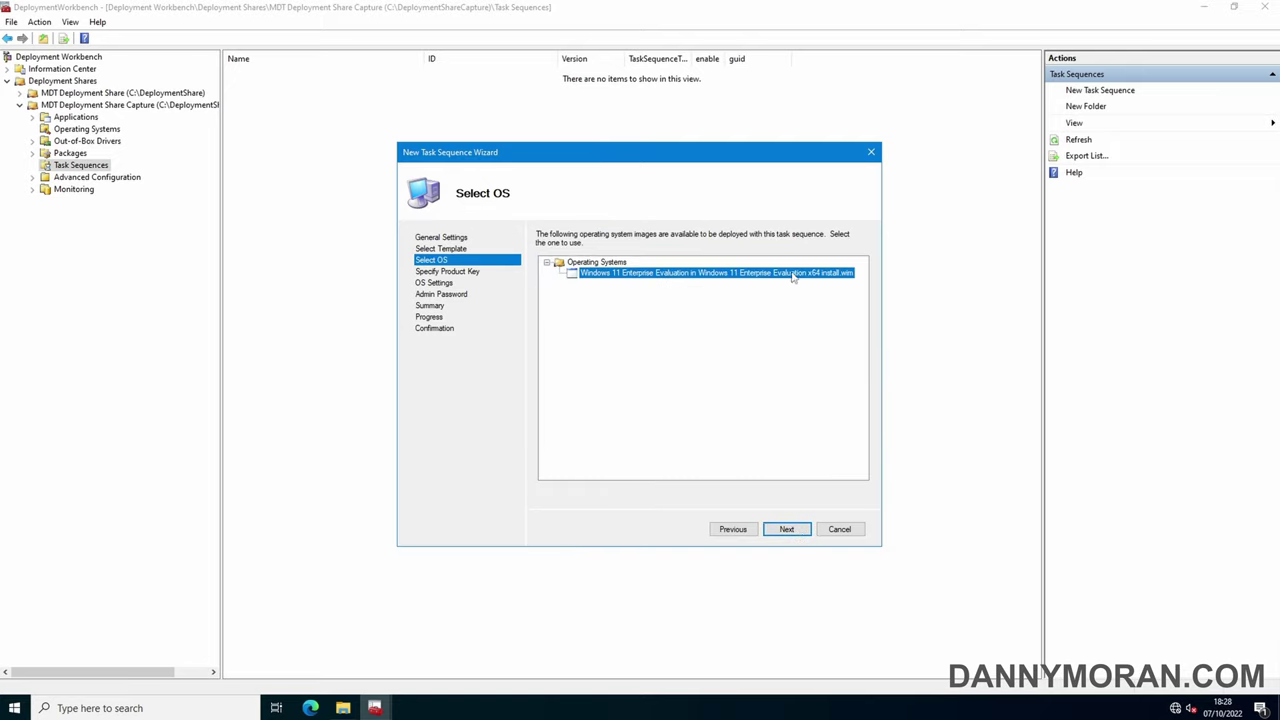
left_click(789, 531)
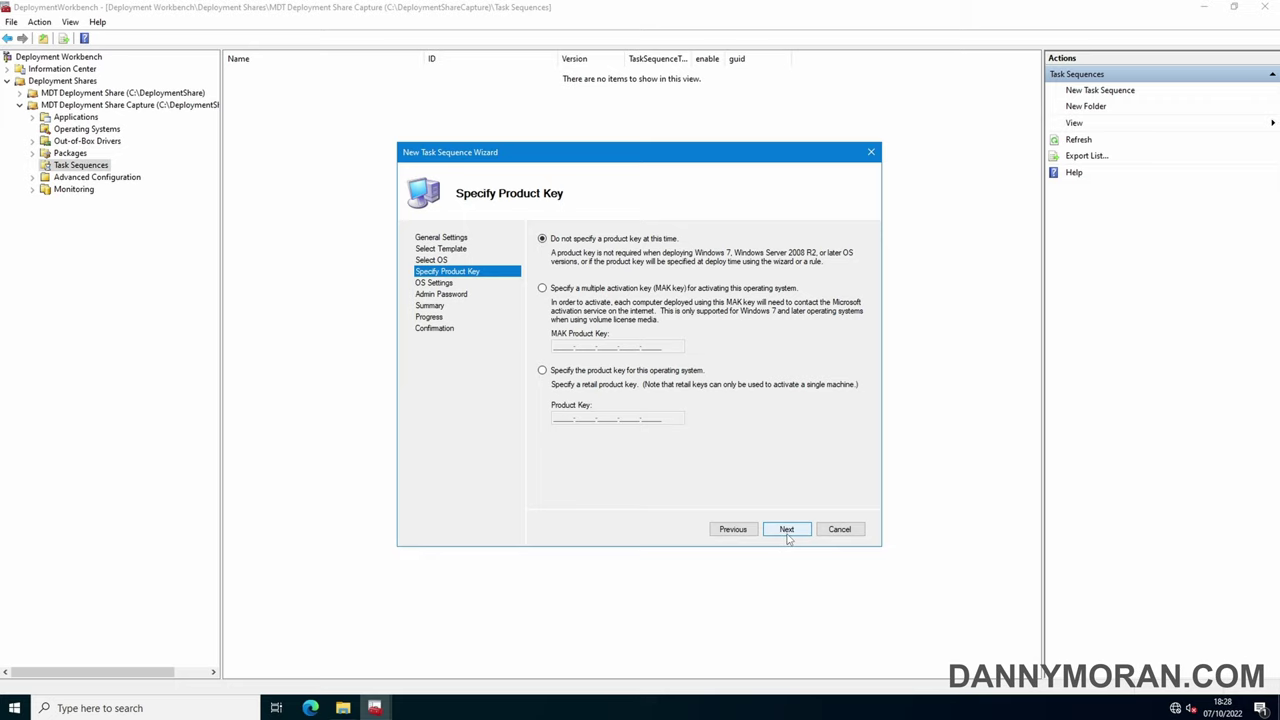
left_click(789, 530)
Enter Administrator in the OS settings and set and confirm the administrator password
type("Administ")
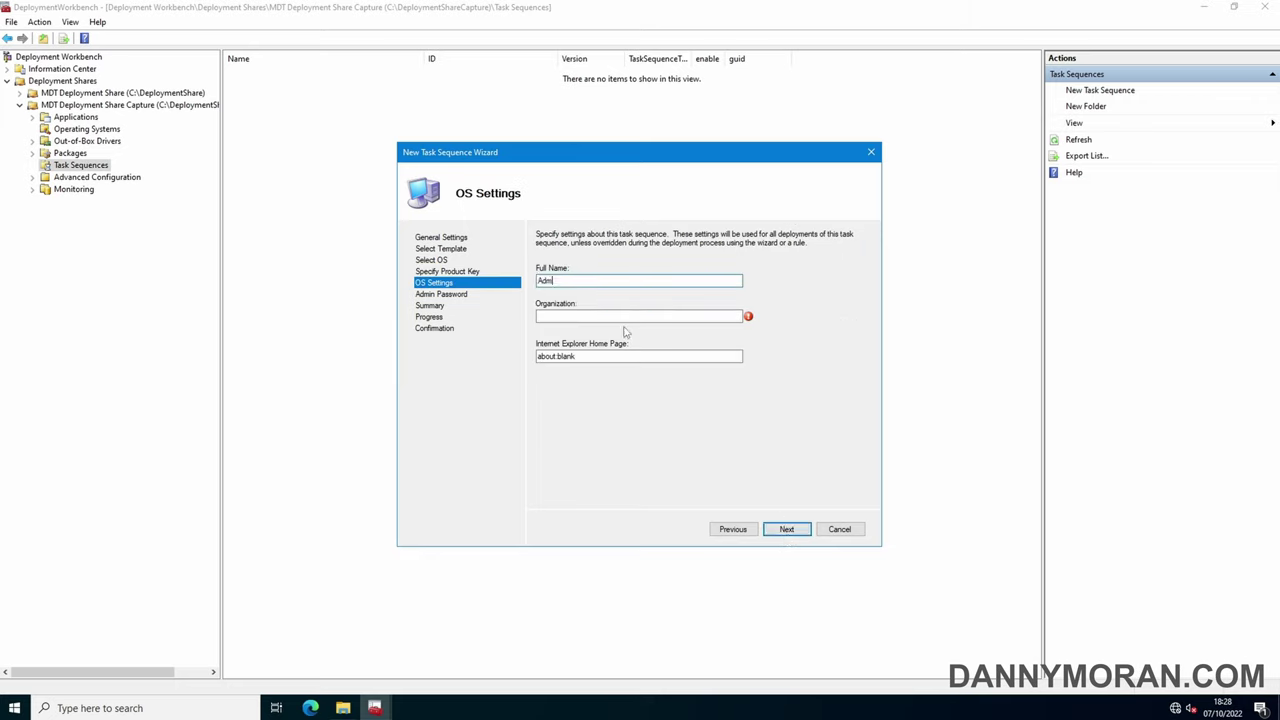
type("rator")
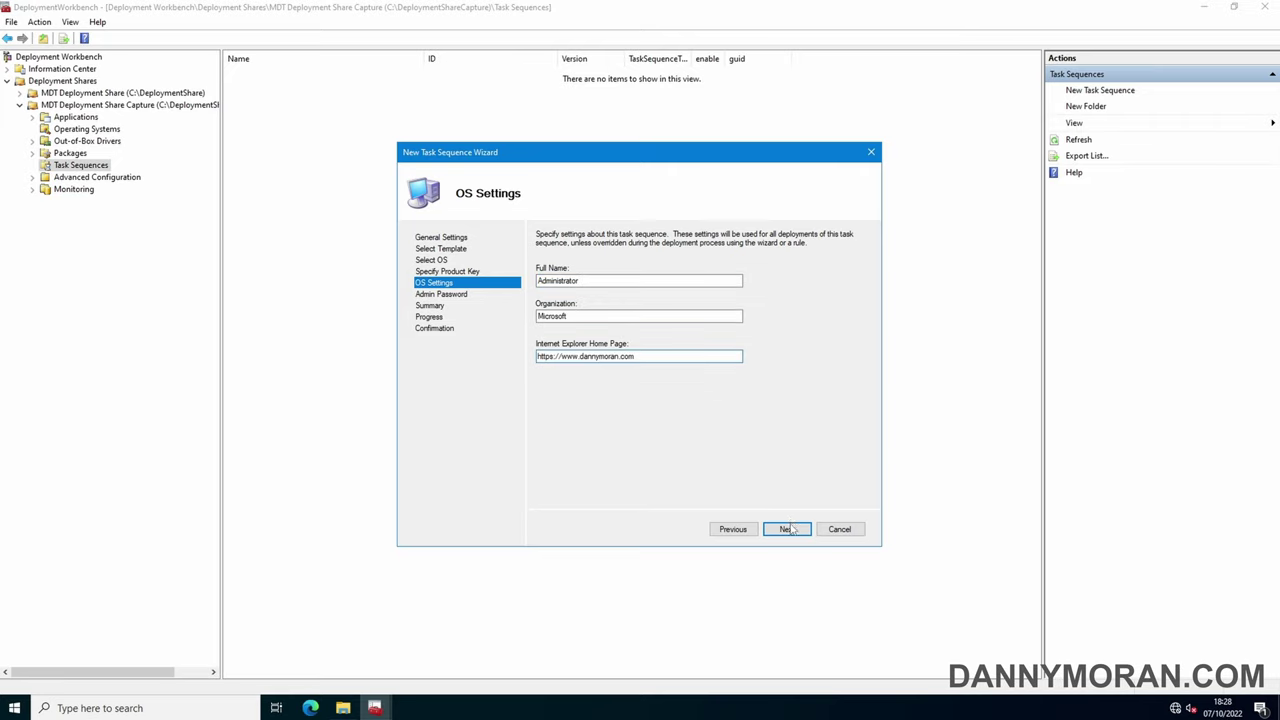
left_click(789, 530)
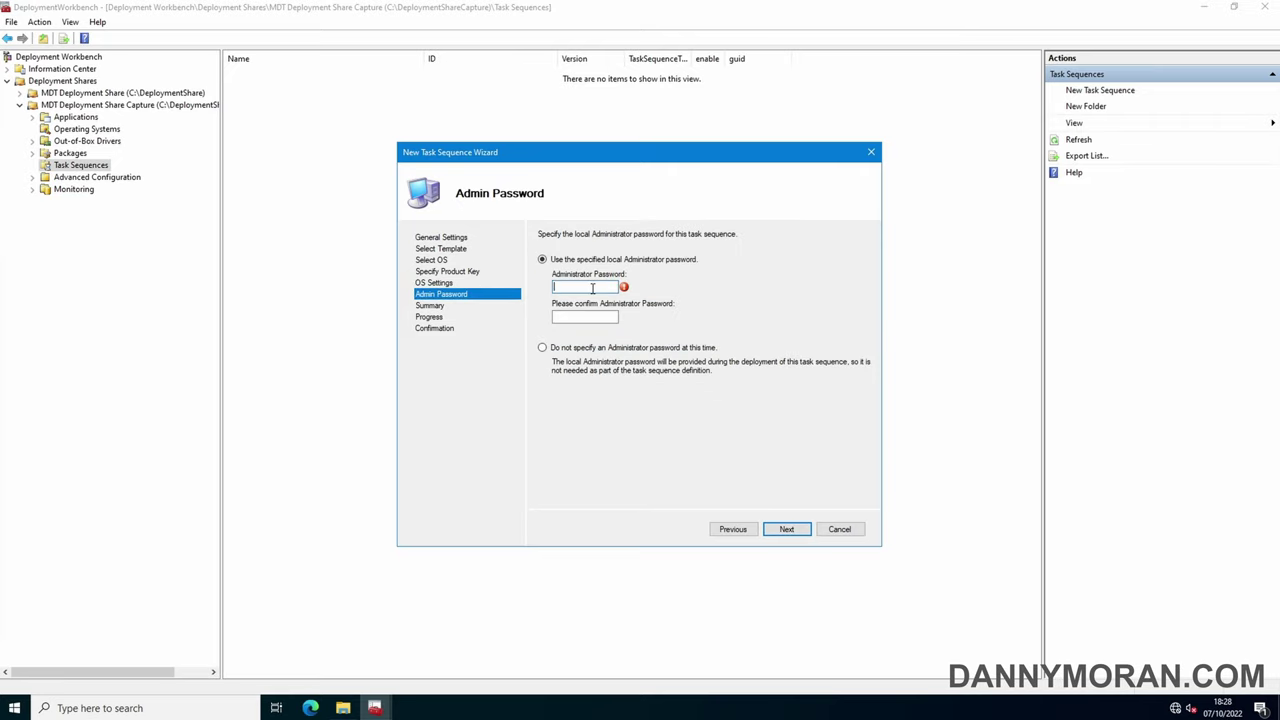
type("P@ssw0rd12")
key("Tab")
type("P@ssw0rd12")
left_click(802, 532)
Create the task sequence and select it in the Task Sequences list
left_click(787, 529)
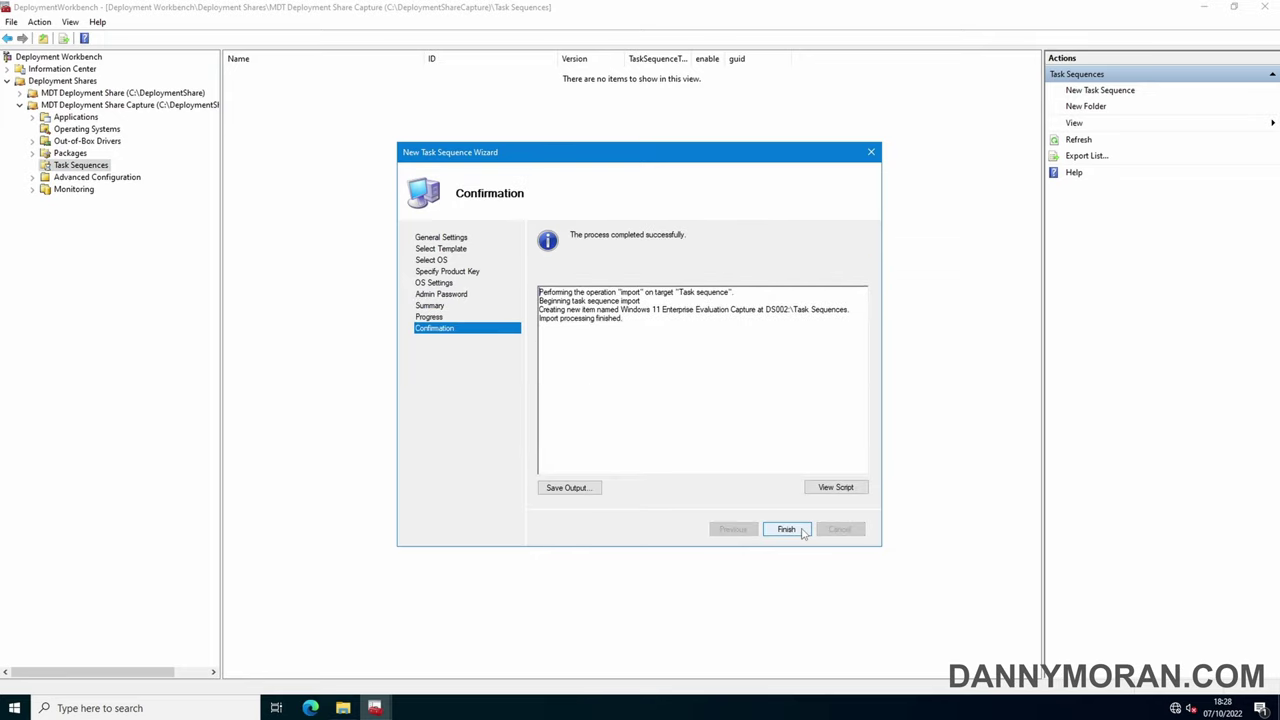
left_click(786, 529)
left_click(278, 80)
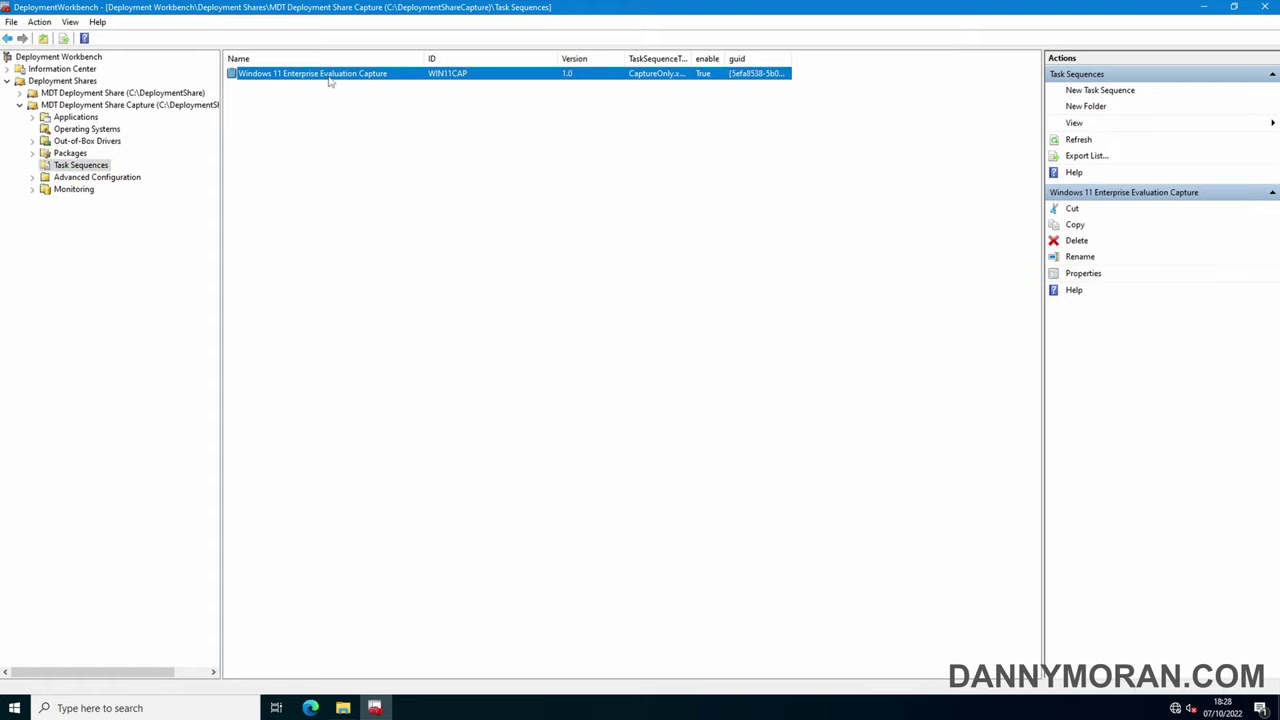
left_click(145, 106)
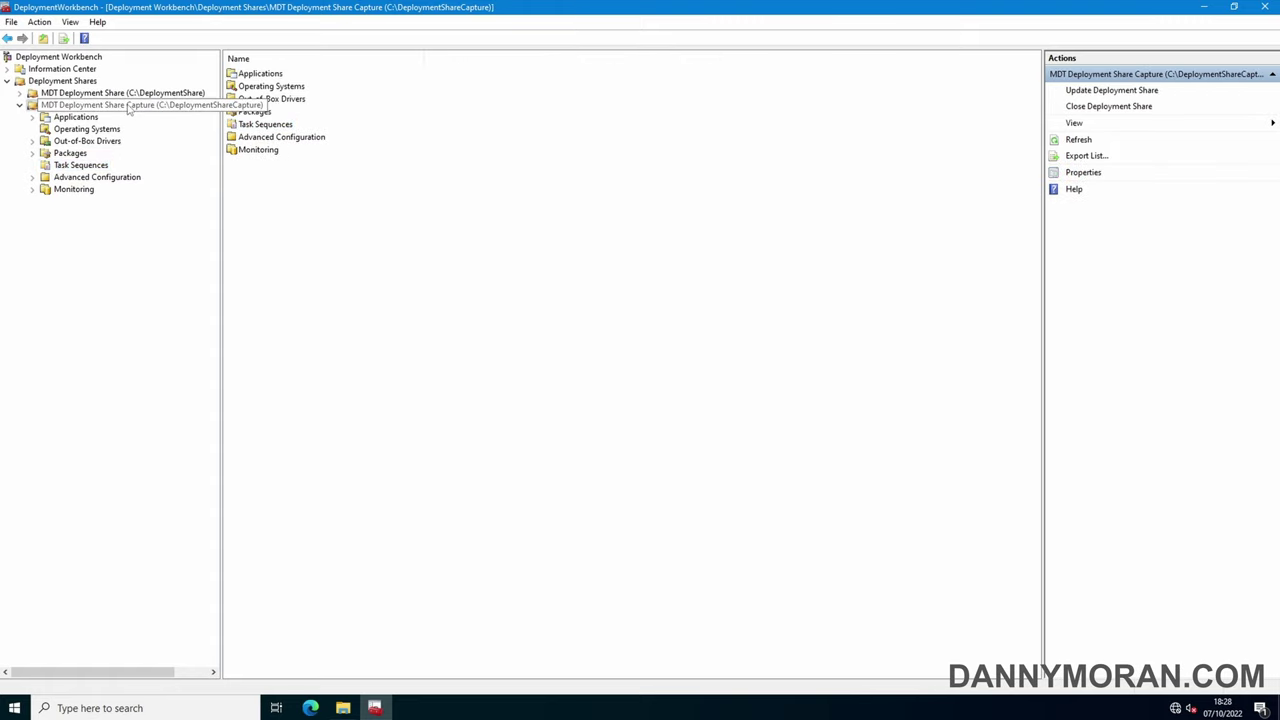
right_click(205, 106)
left_click(210, 197)
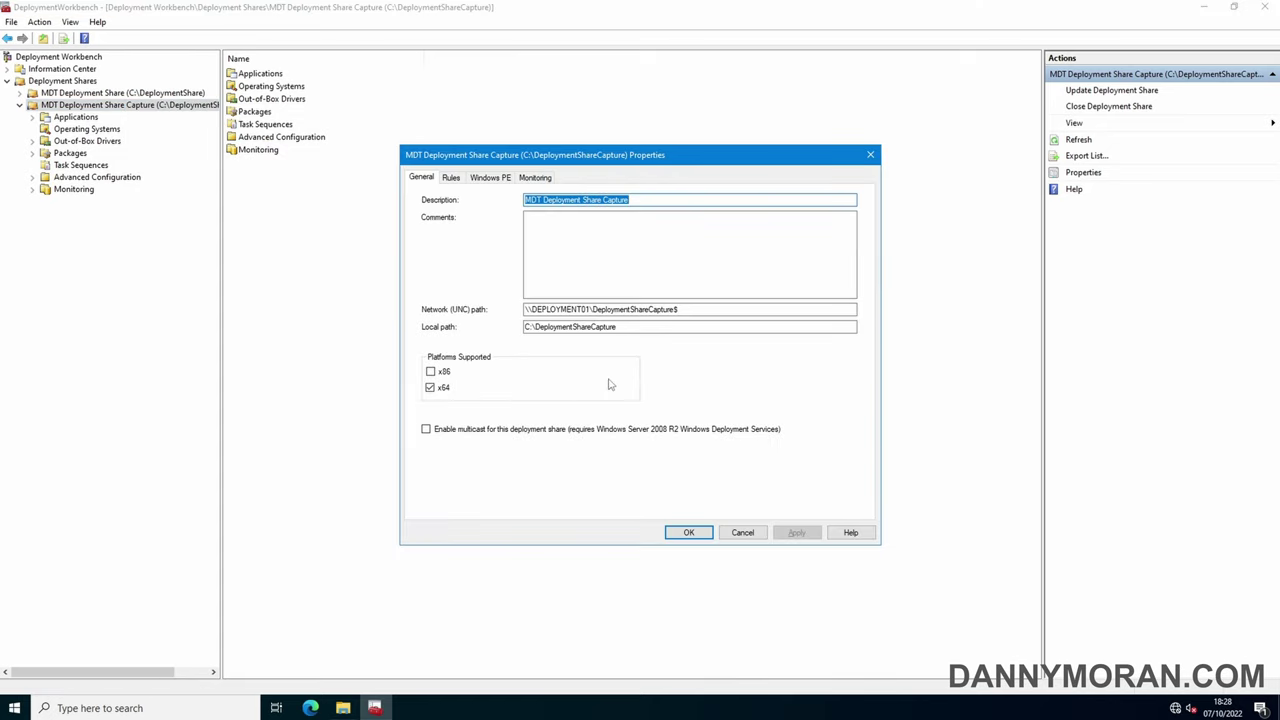
left_click(746, 534)
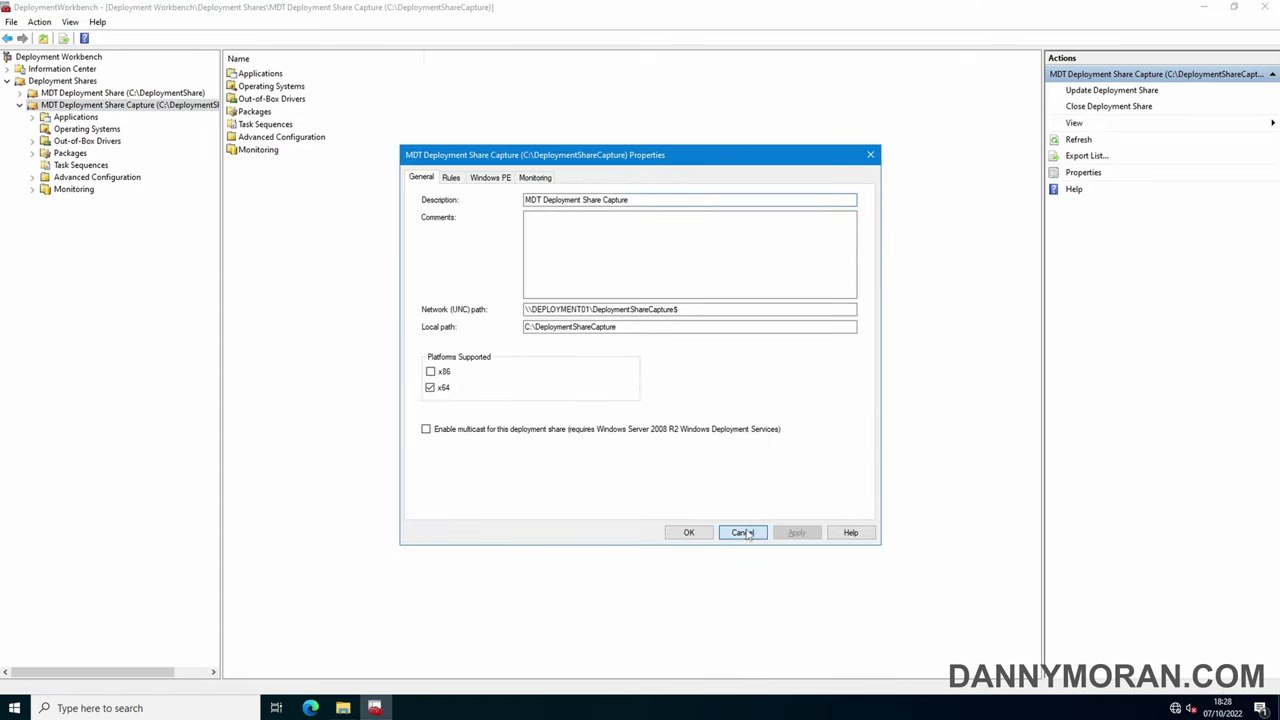
left_click(87, 129)
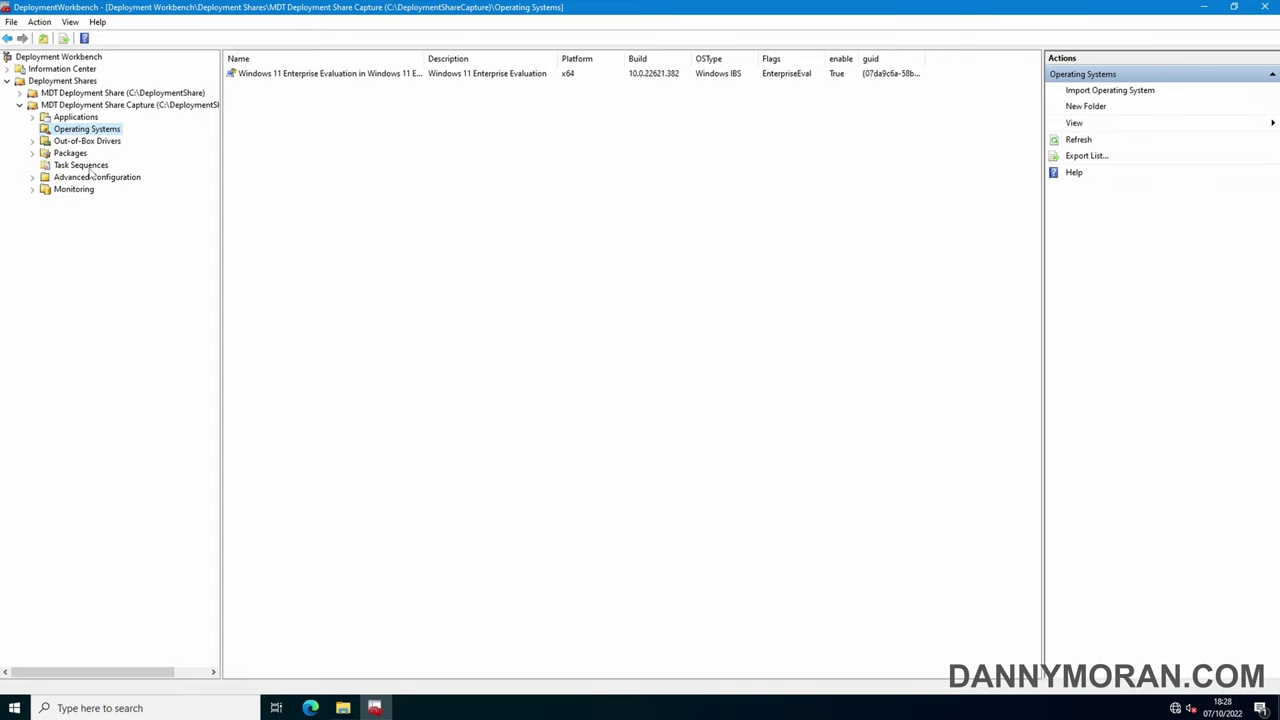
left_click(90, 167)
left_click(86, 106)
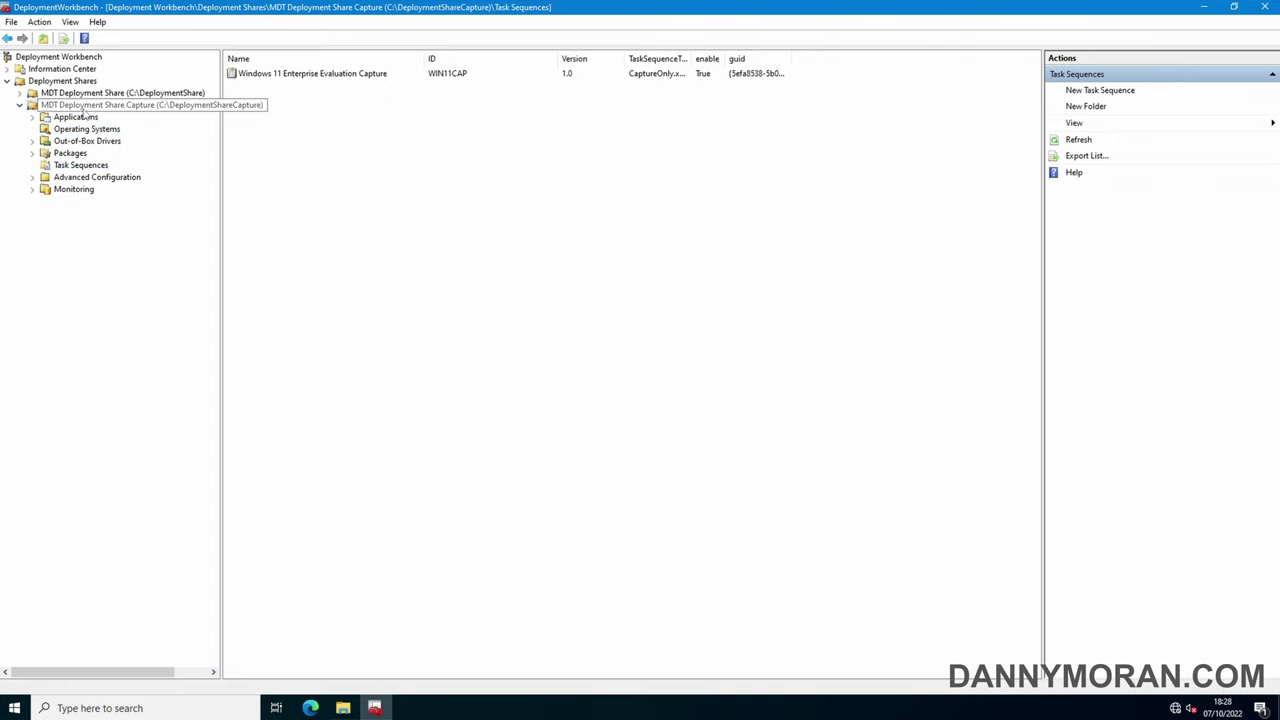
right_click(86, 108)
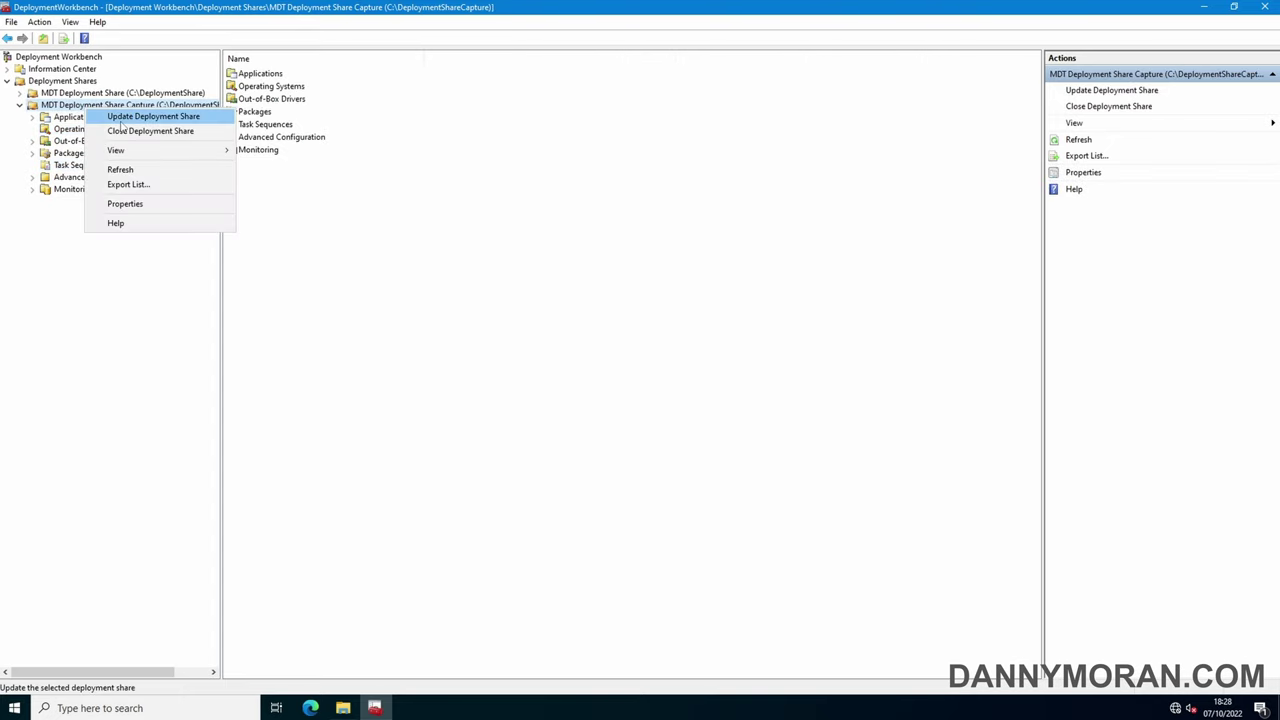
Update MDT Deployment Share Capture with Completely regenerate the boot images selected
left_click(121, 124)
left_click(612, 324)
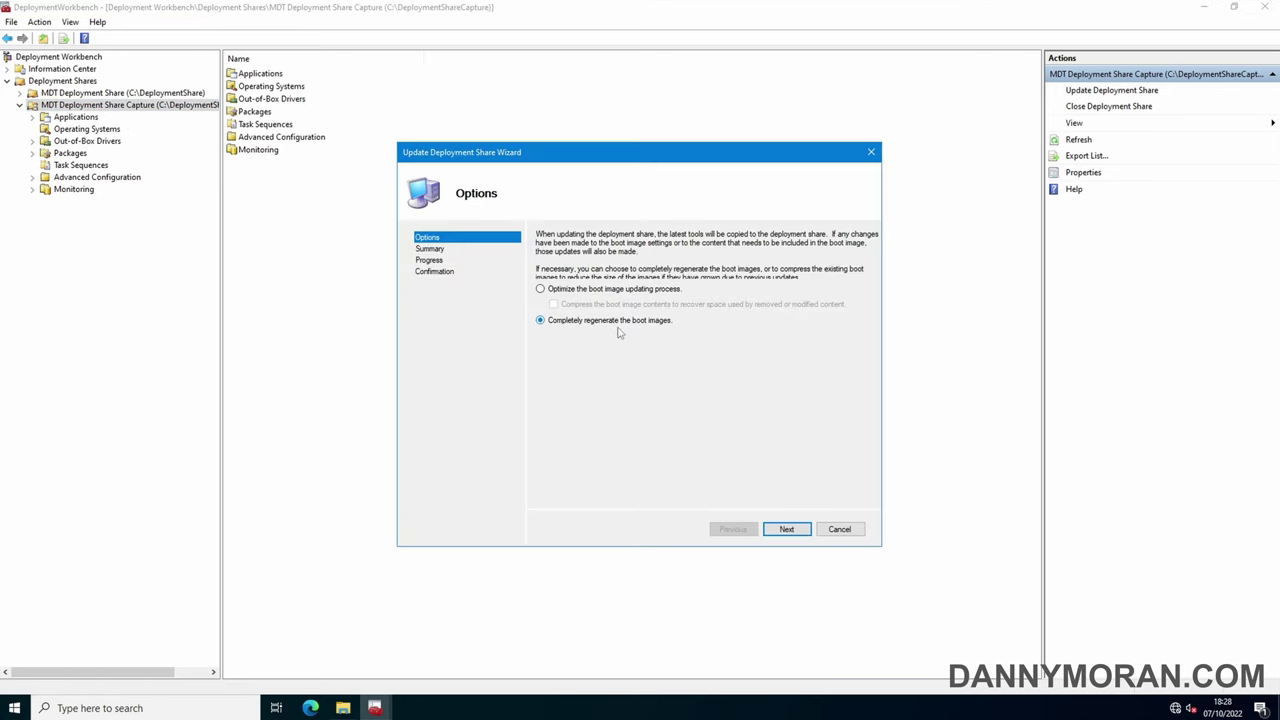
left_click(788, 530)
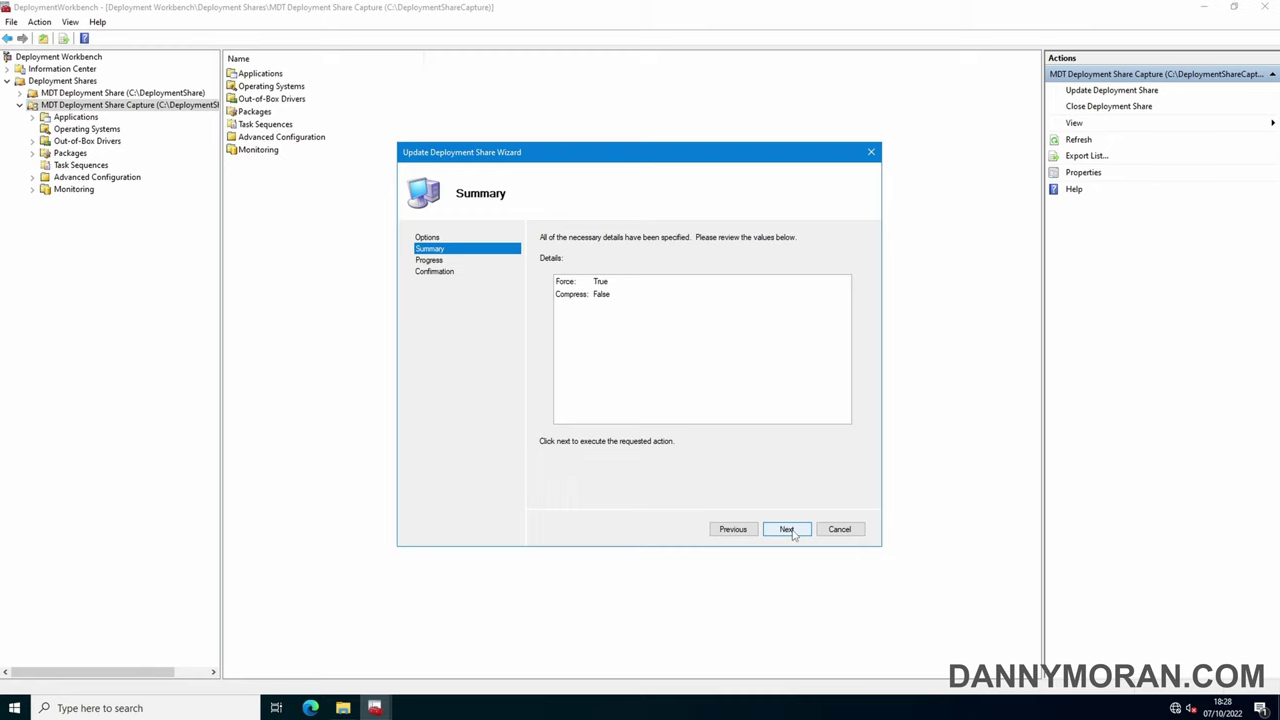
left_click(788, 530)
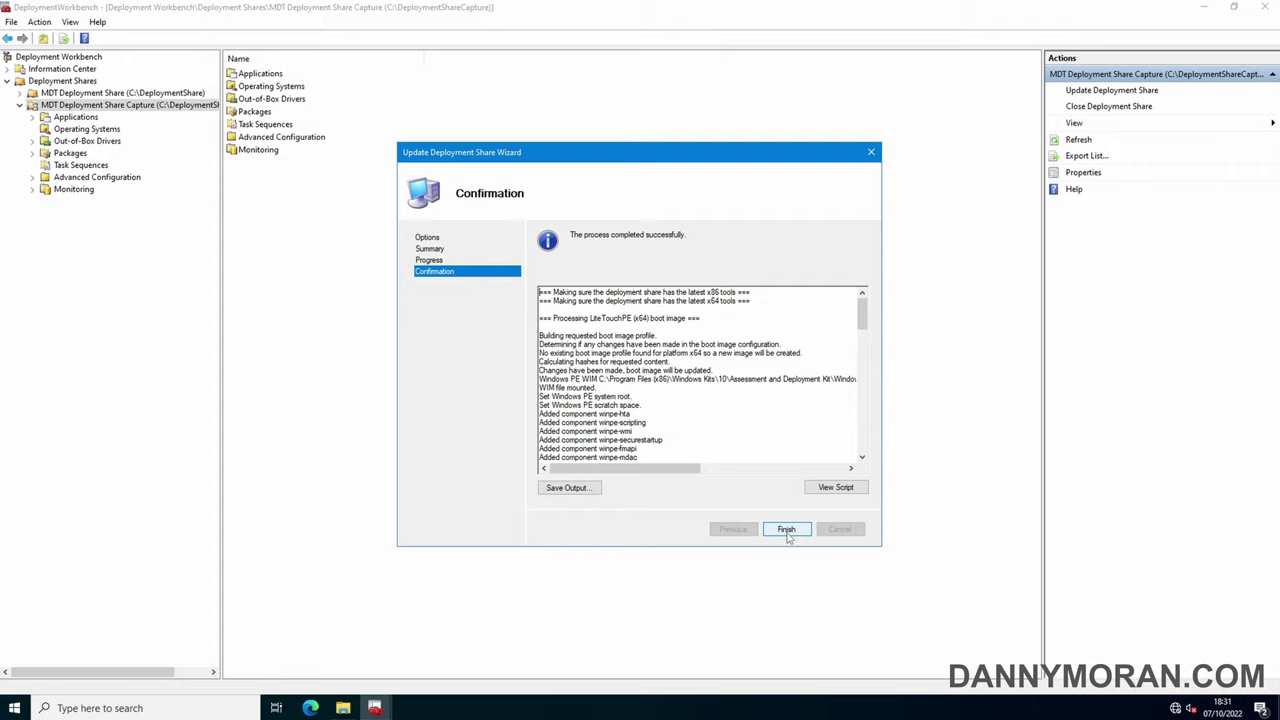
left_click(786, 530)
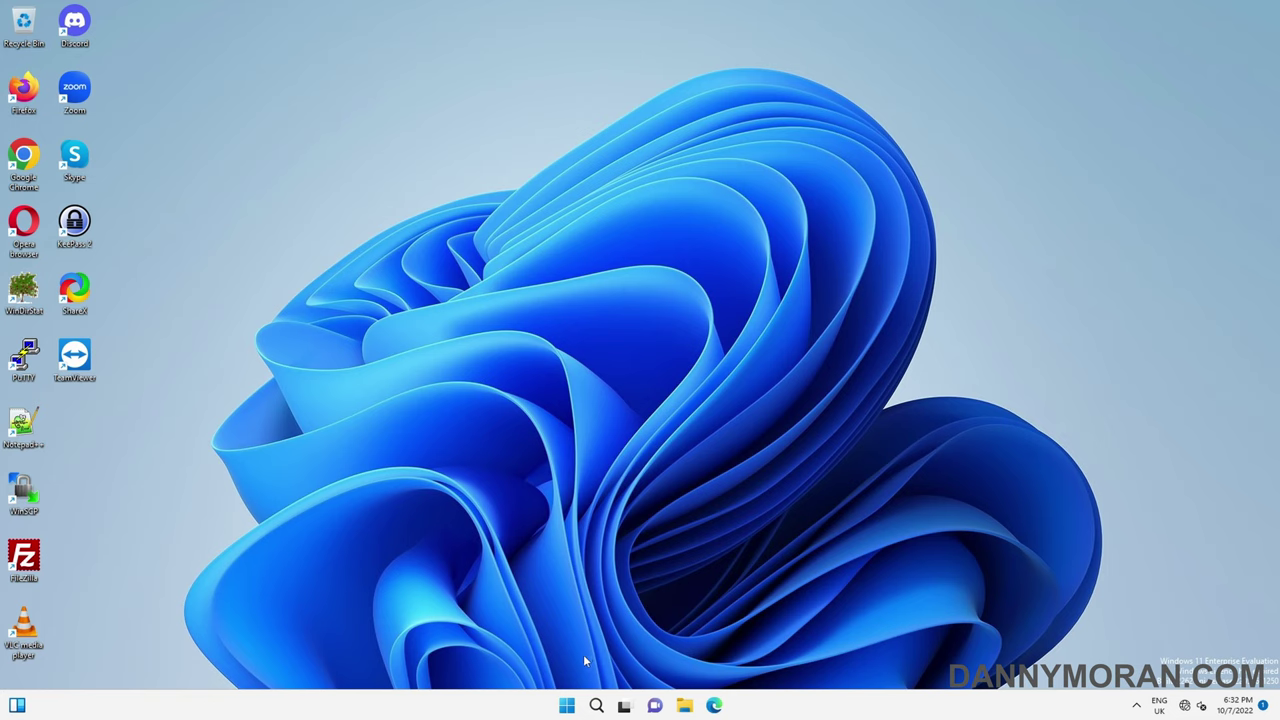
Open \\deployment01\deploymentsharecapture$ from the Run dialog
right_click(566, 708)
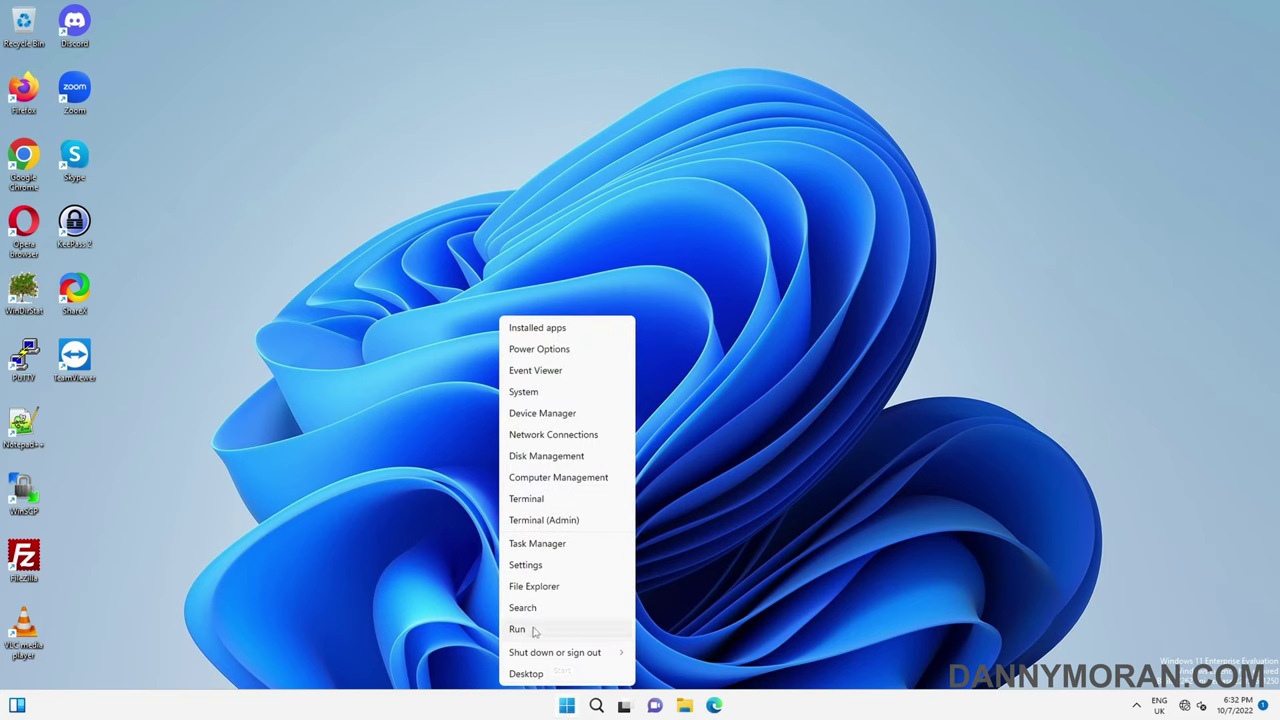
left_click(534, 630)
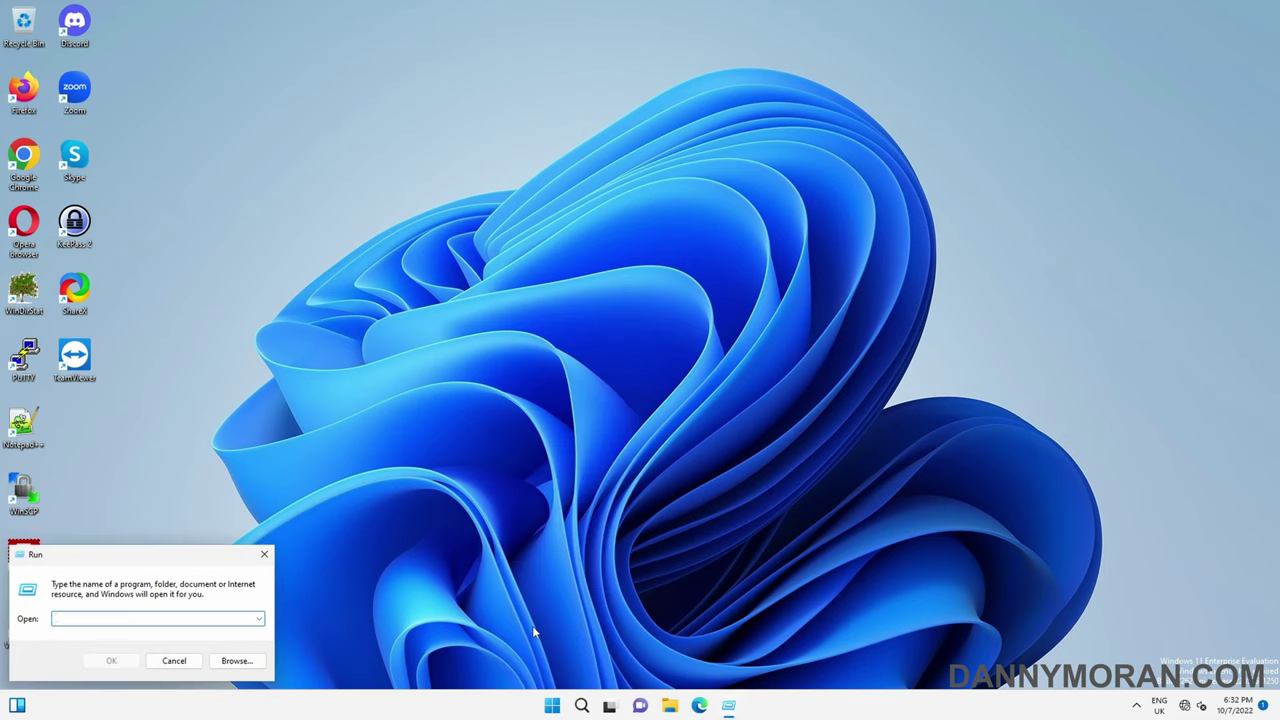
type("\\\\deployment01\\")
type("deploymentsharecapture")
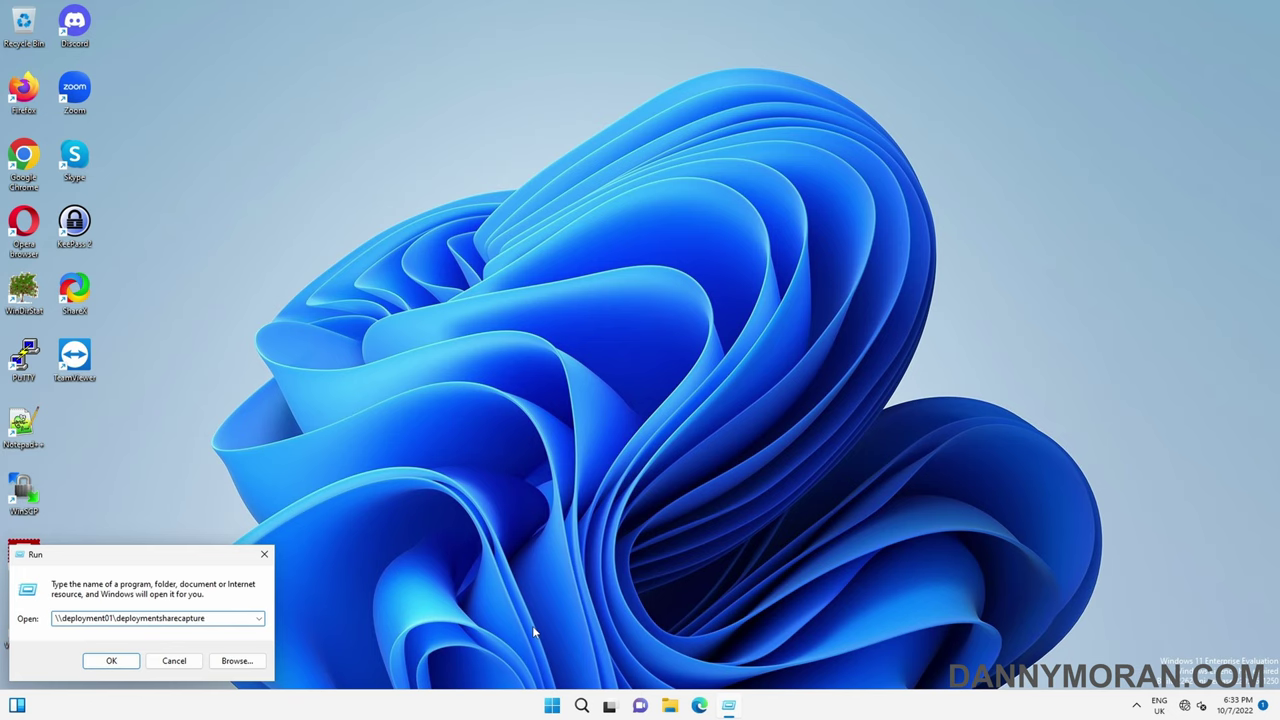
type("$")
key("Return")
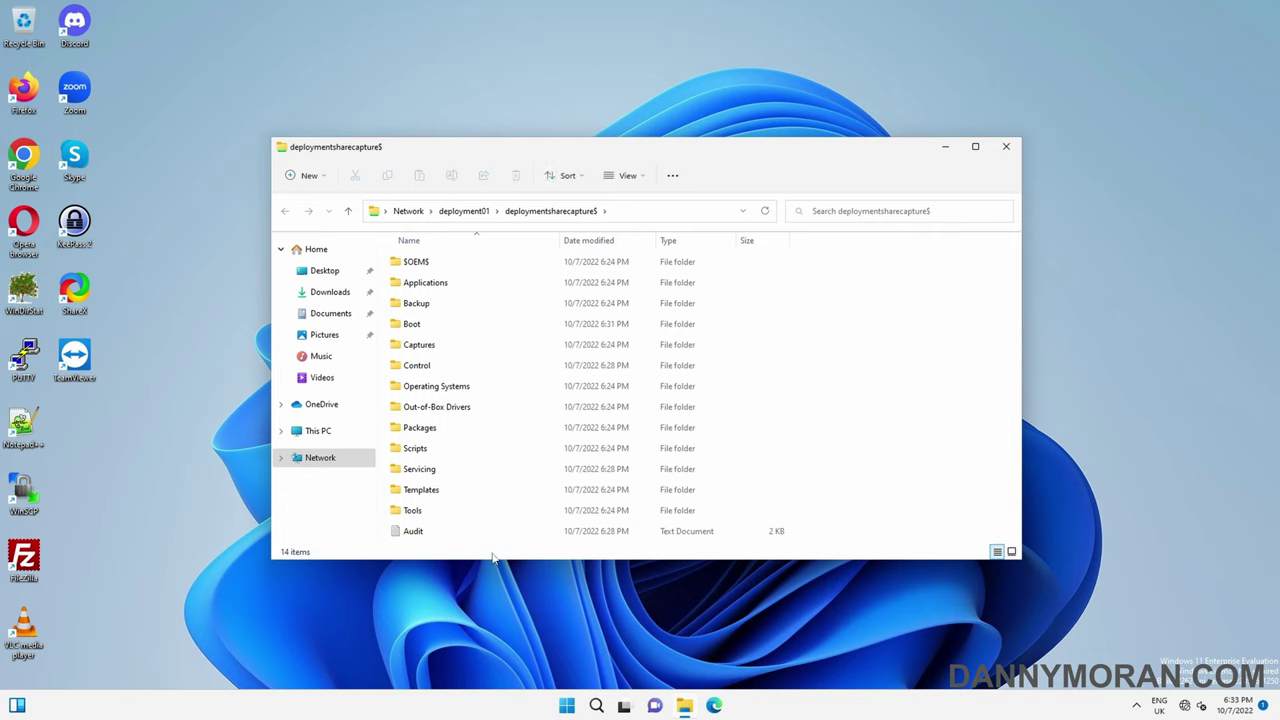
Run LiteTouch.vbs from the deployment share's Scripts folder
left_click(441, 455)
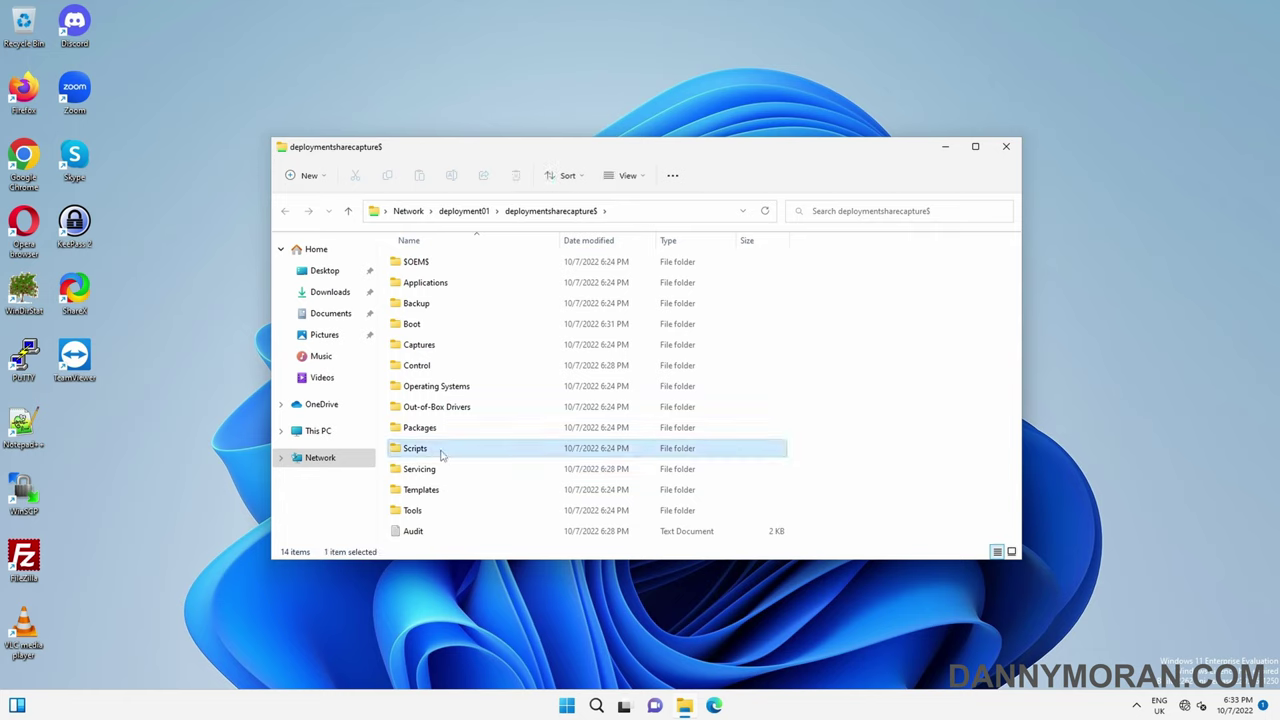
double_click(441, 455)
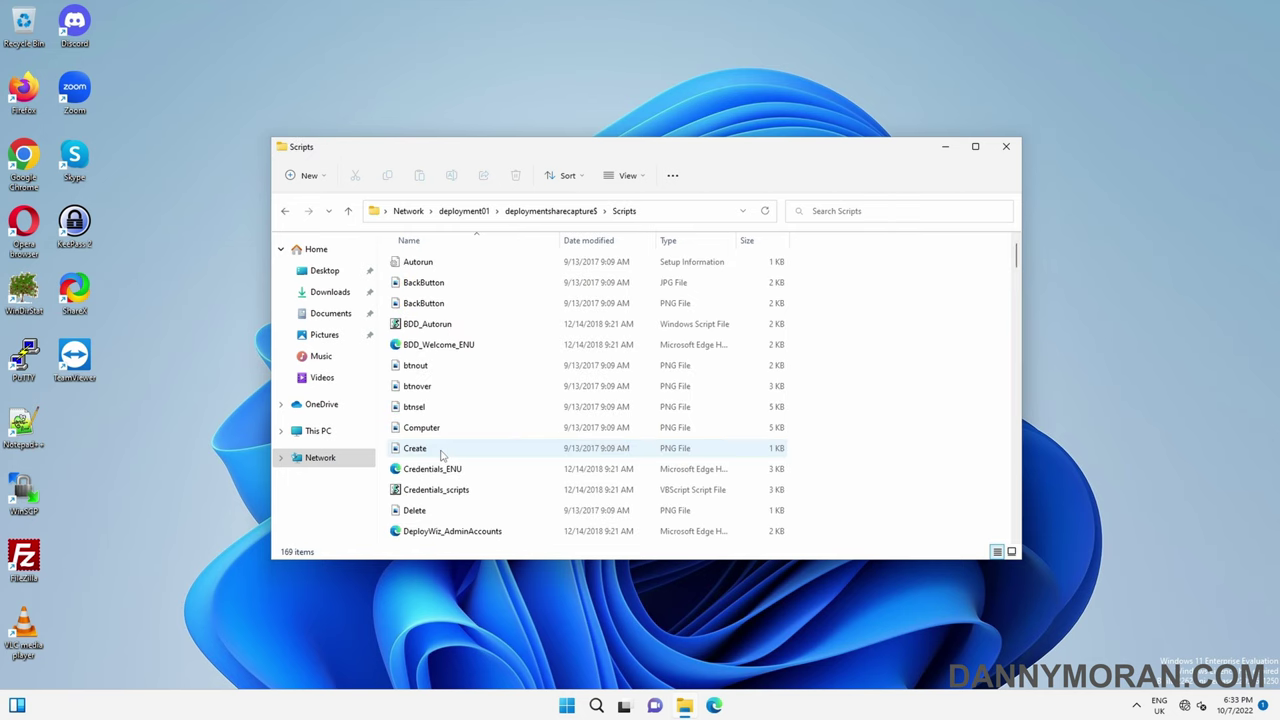
type("lite")
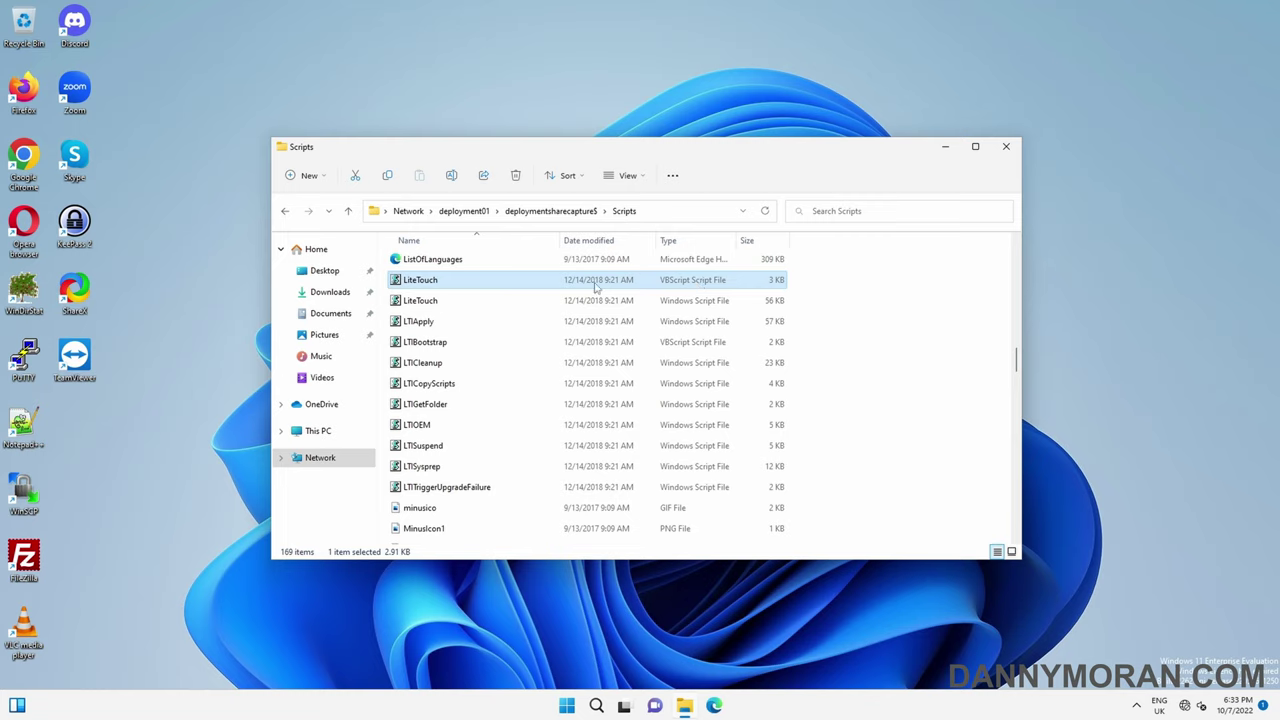
double_click(481, 283)
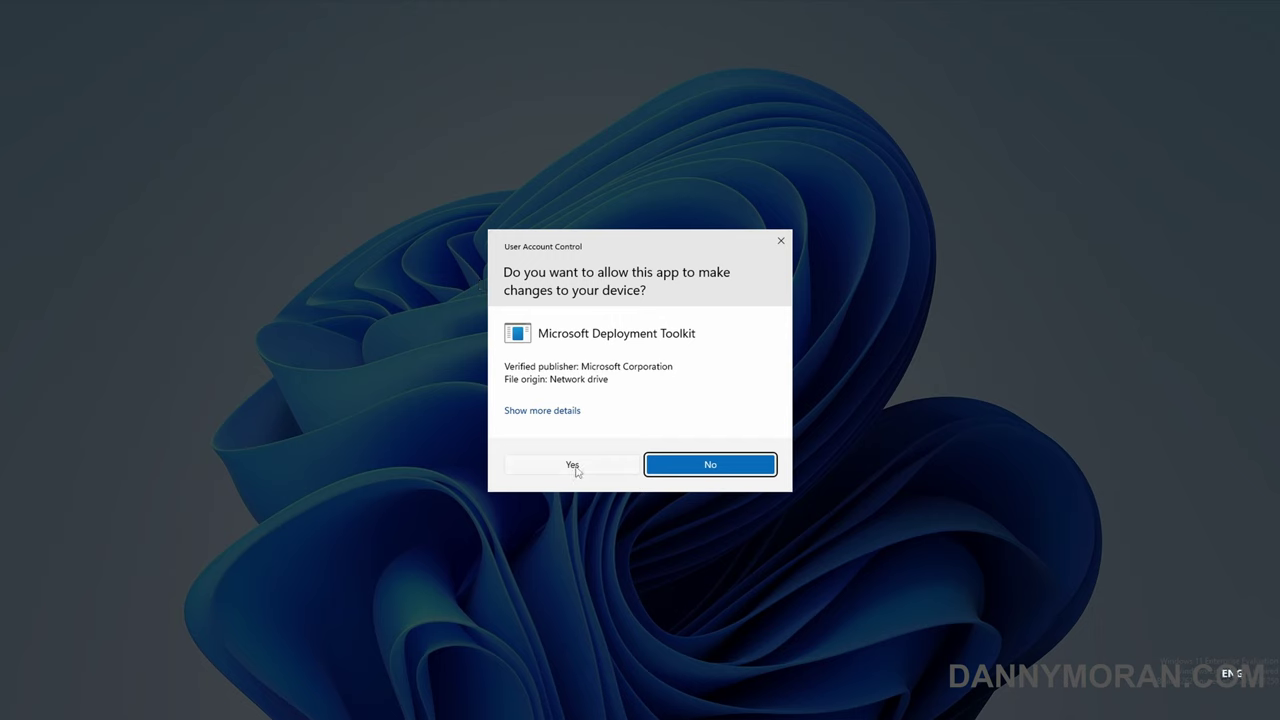
Allow the toolkit to run and pick the Windows 11 Enterprise Evaluation Capture task sequence
left_click(575, 466)
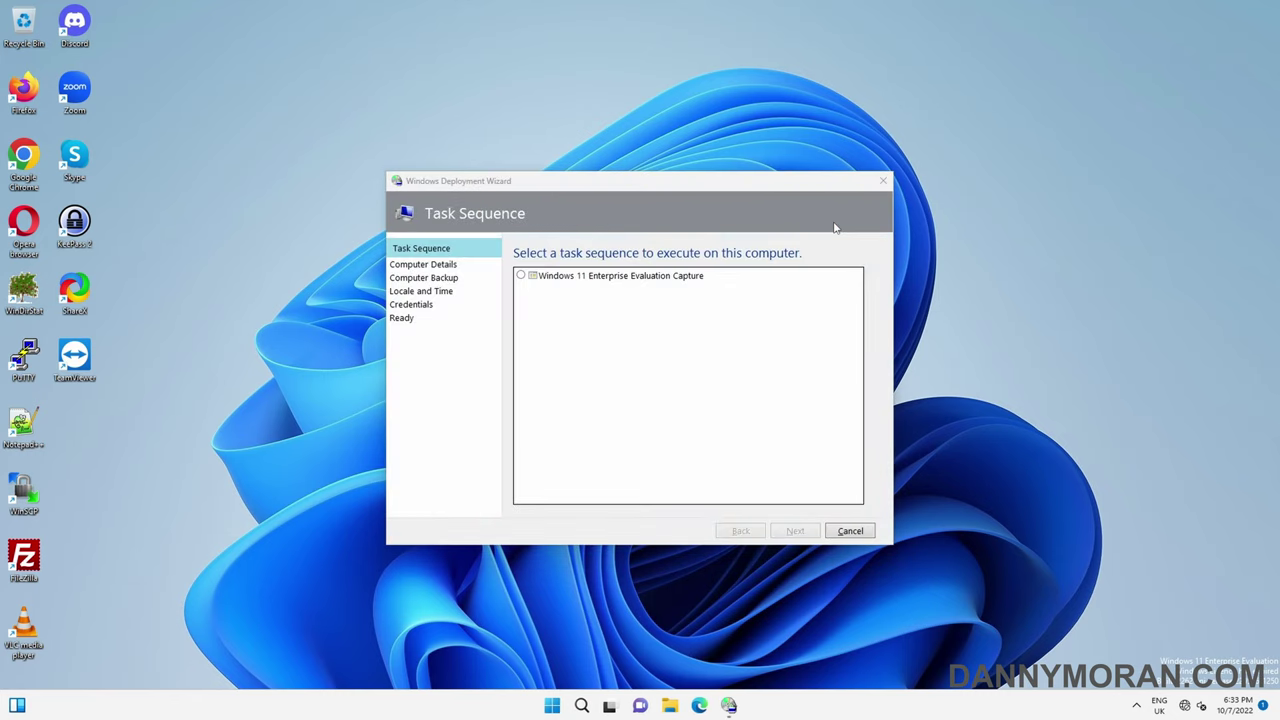
left_click(689, 284)
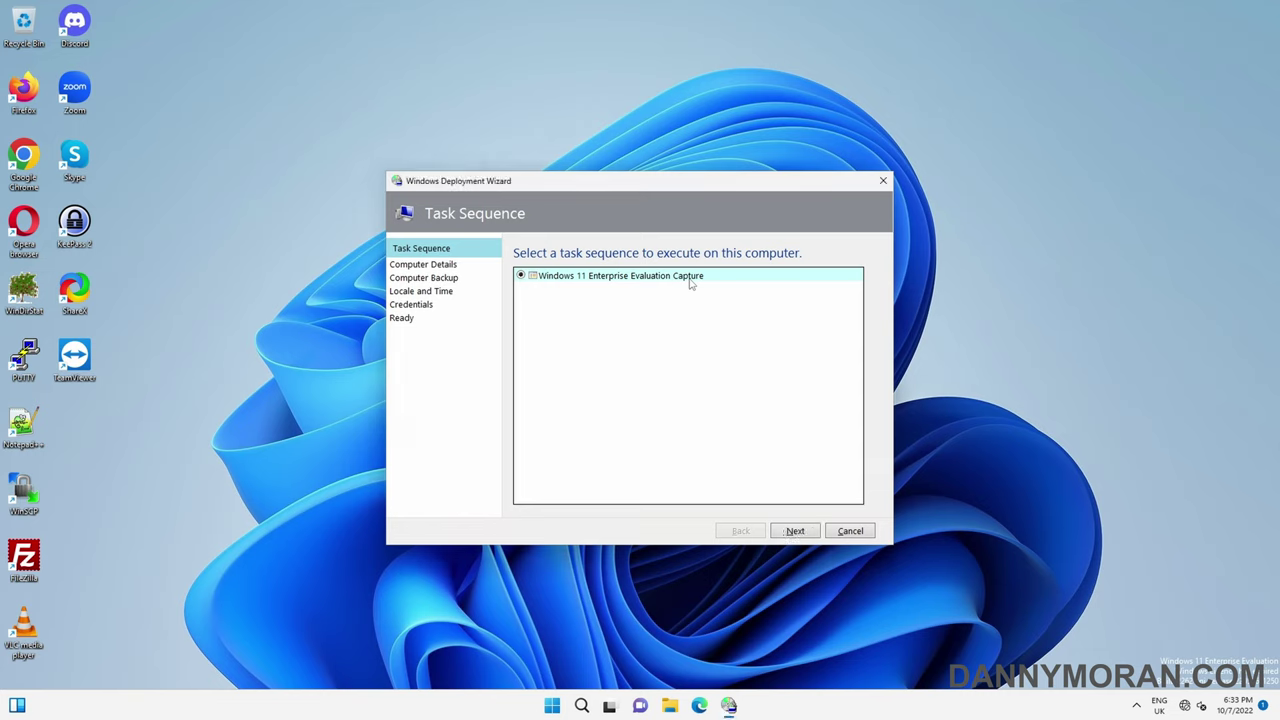
Capture to the share's Captures folder with file name prefixed '2022-07-10-' (2022-07-10-WIN11CAP.wim)
left_click(801, 531)
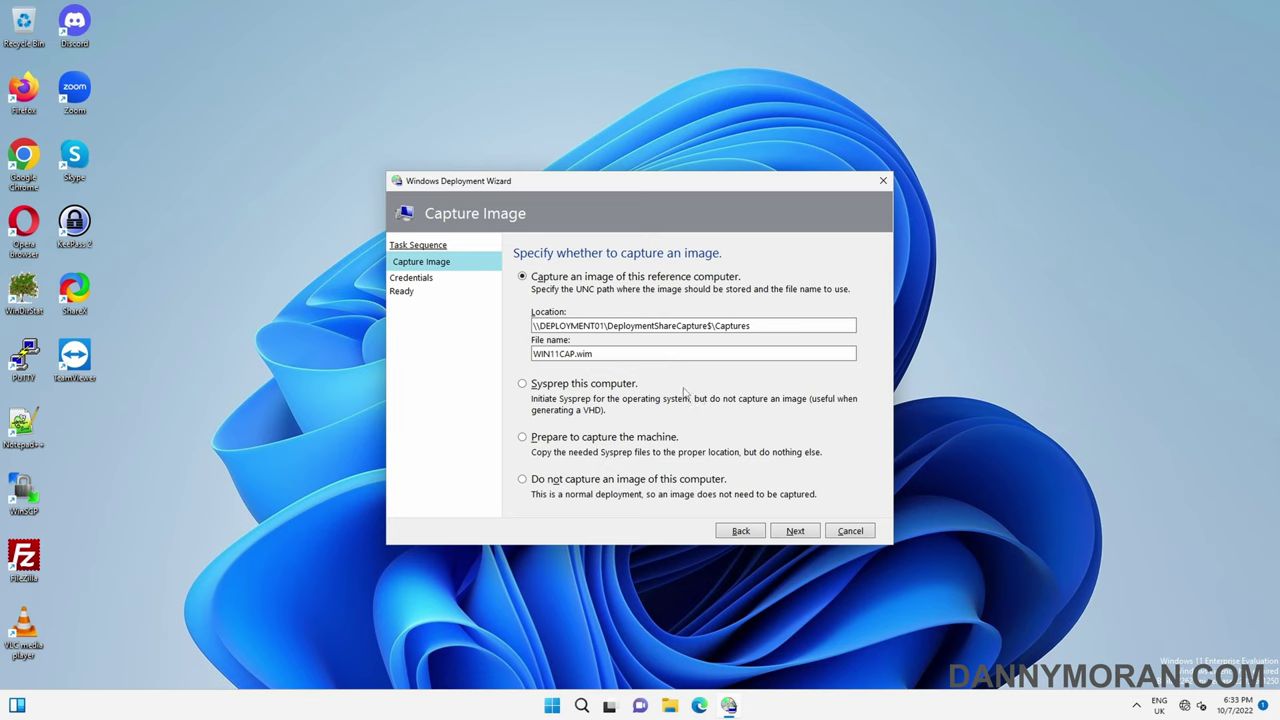
left_click_drag(760, 326, 711, 327)
left_click(765, 330)
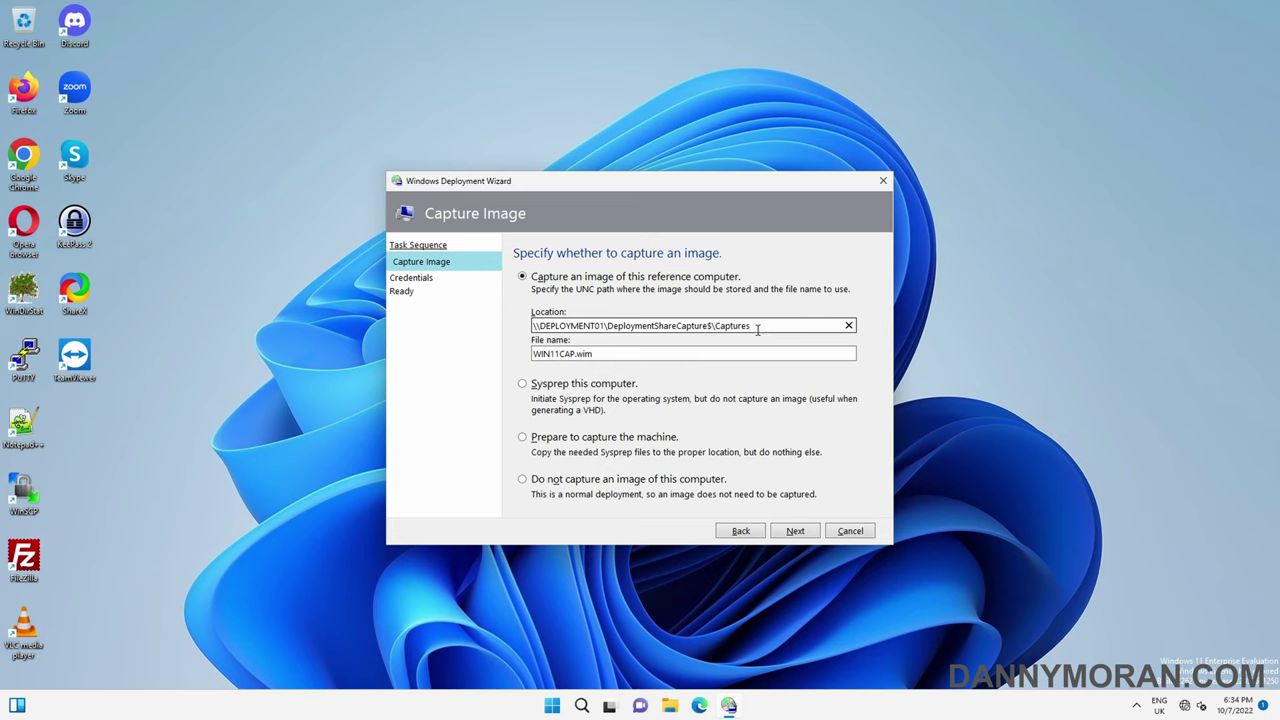
left_click(665, 353)
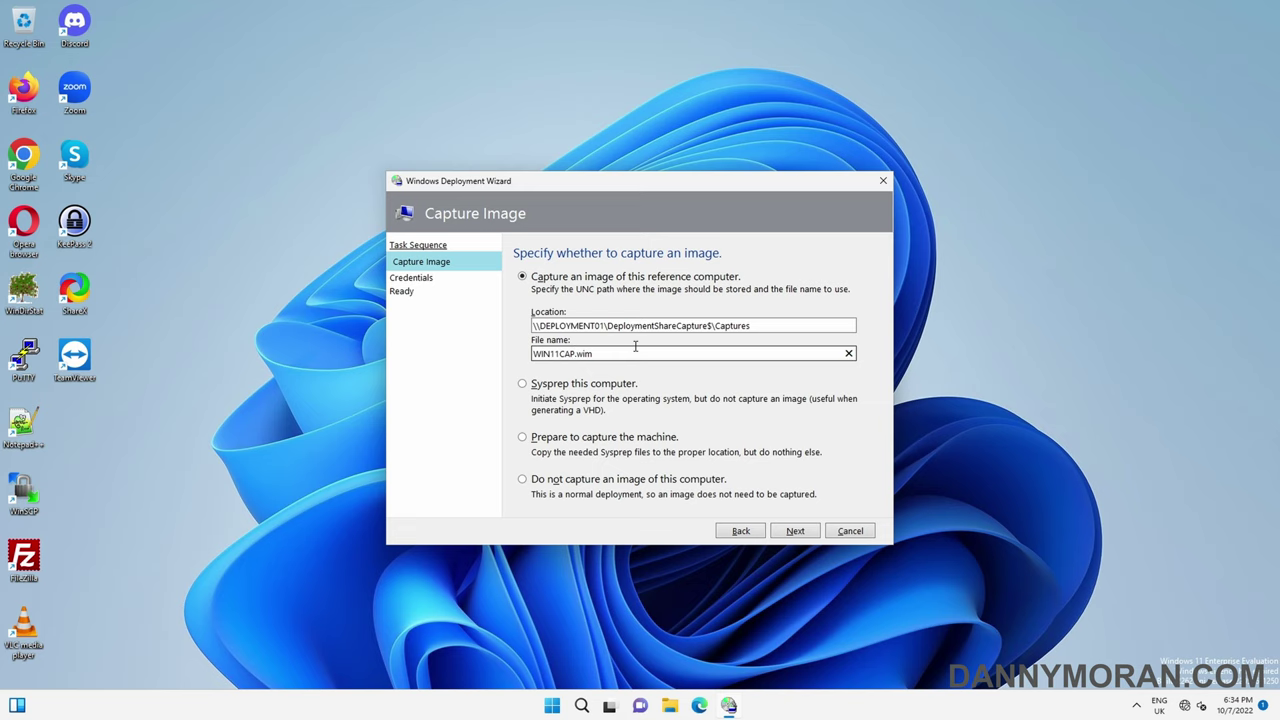
key("Home")
type("2022-07-10-")
left_click(795, 531)
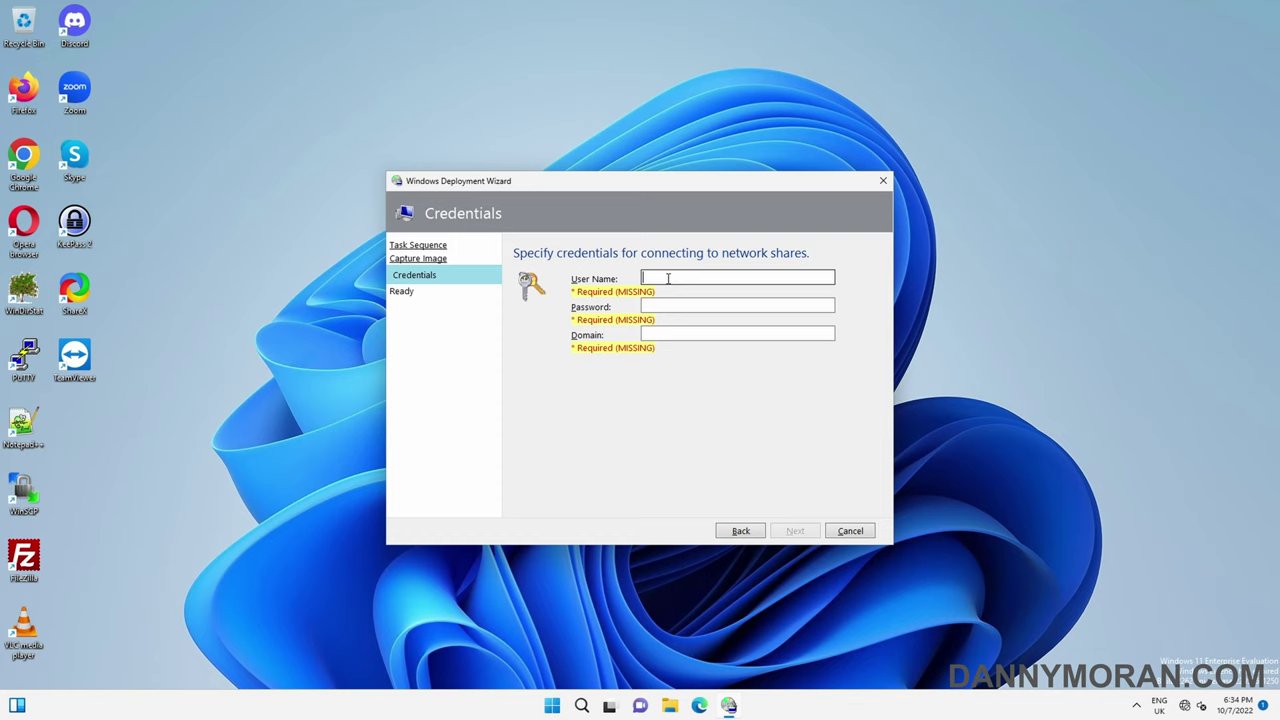
Enter Administrator credentials with its password for domain AD, then expand the settings details
type("Administrator")
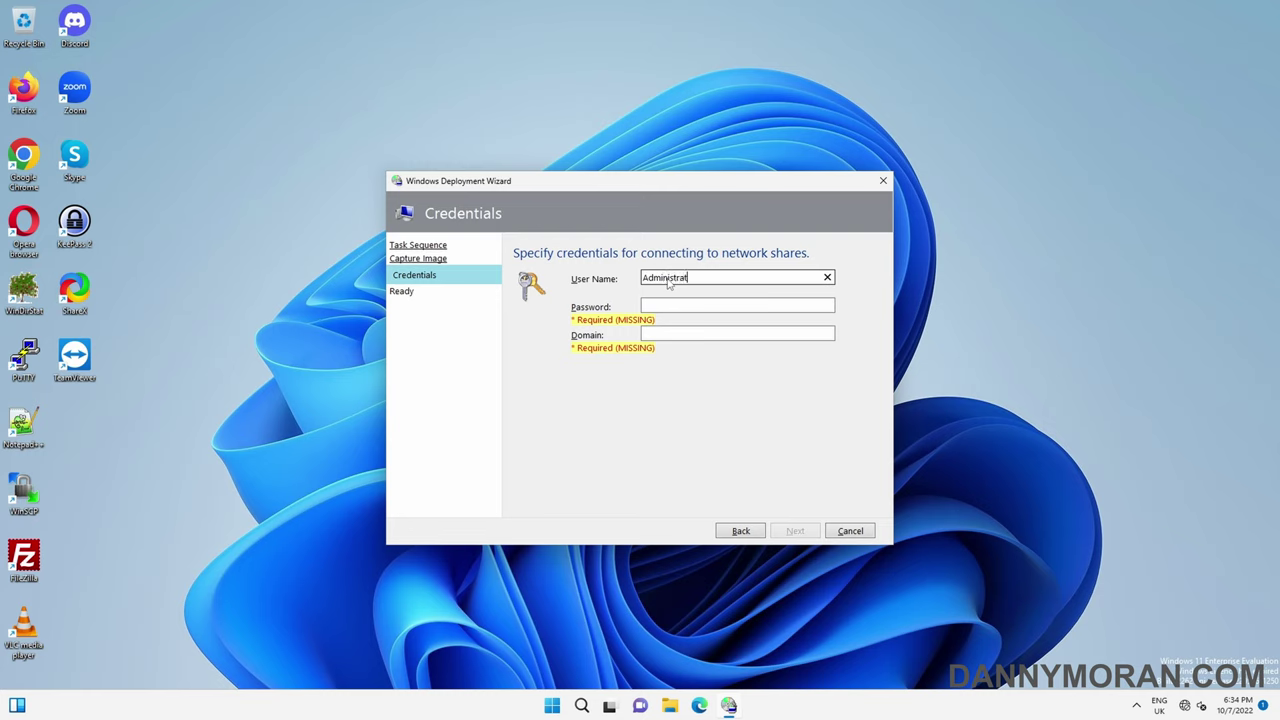
key("Tab")
type("**********")
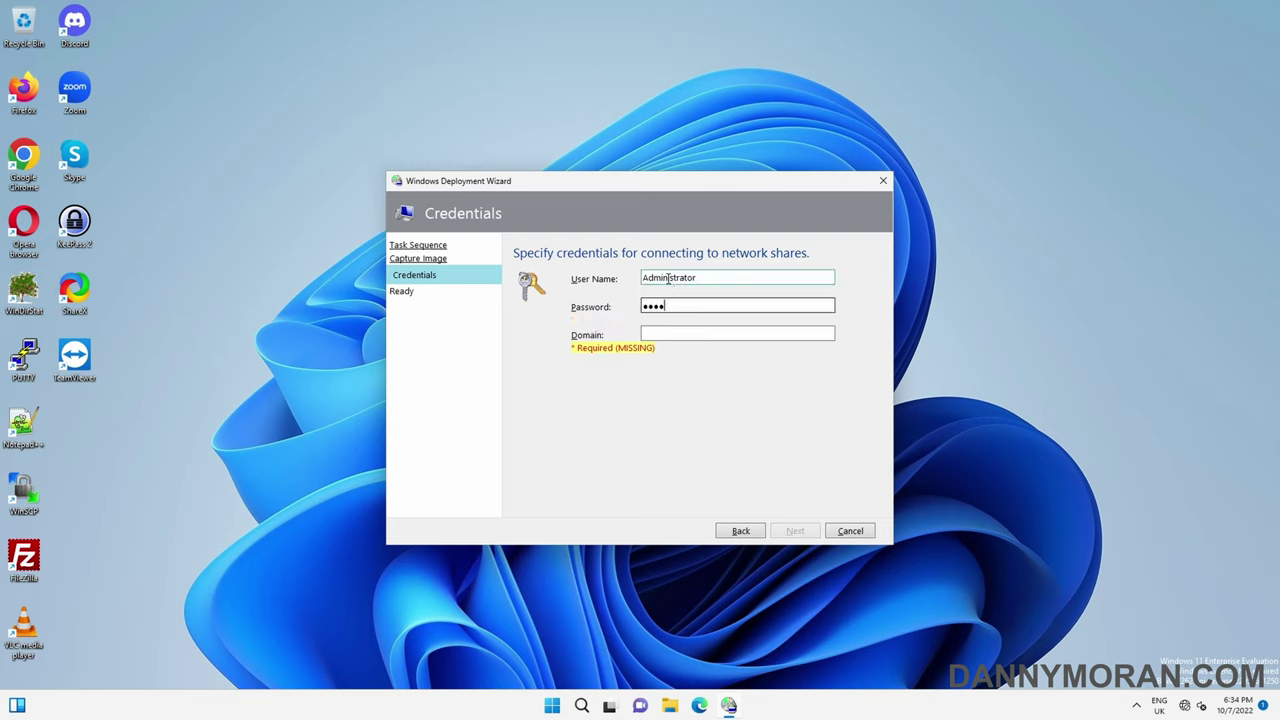
key("Tab")
type("AD")
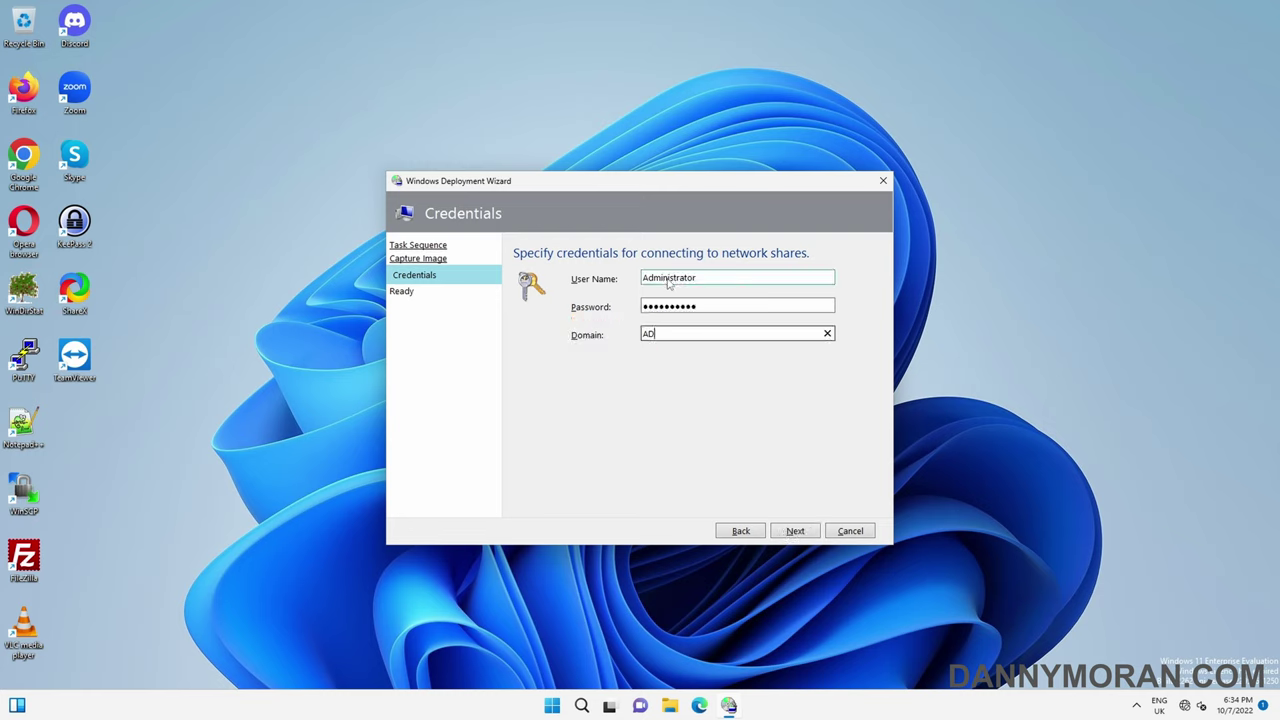
left_click(812, 534)
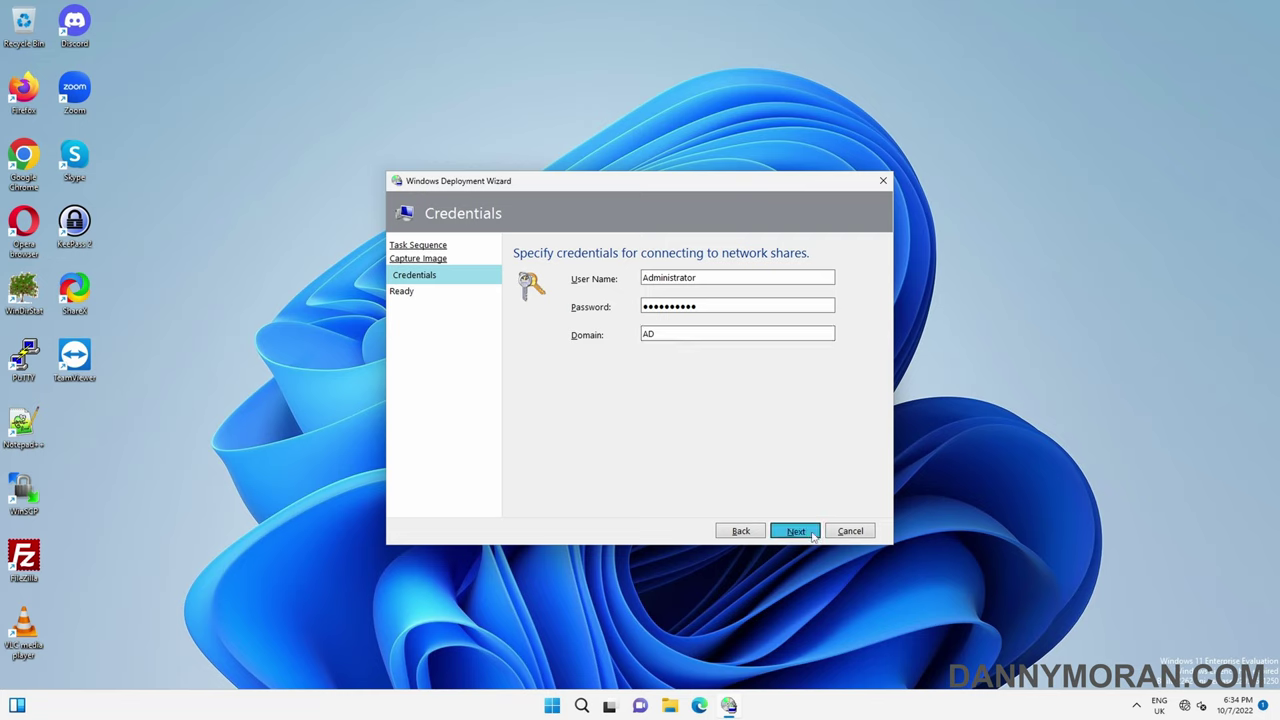
left_click(518, 299)
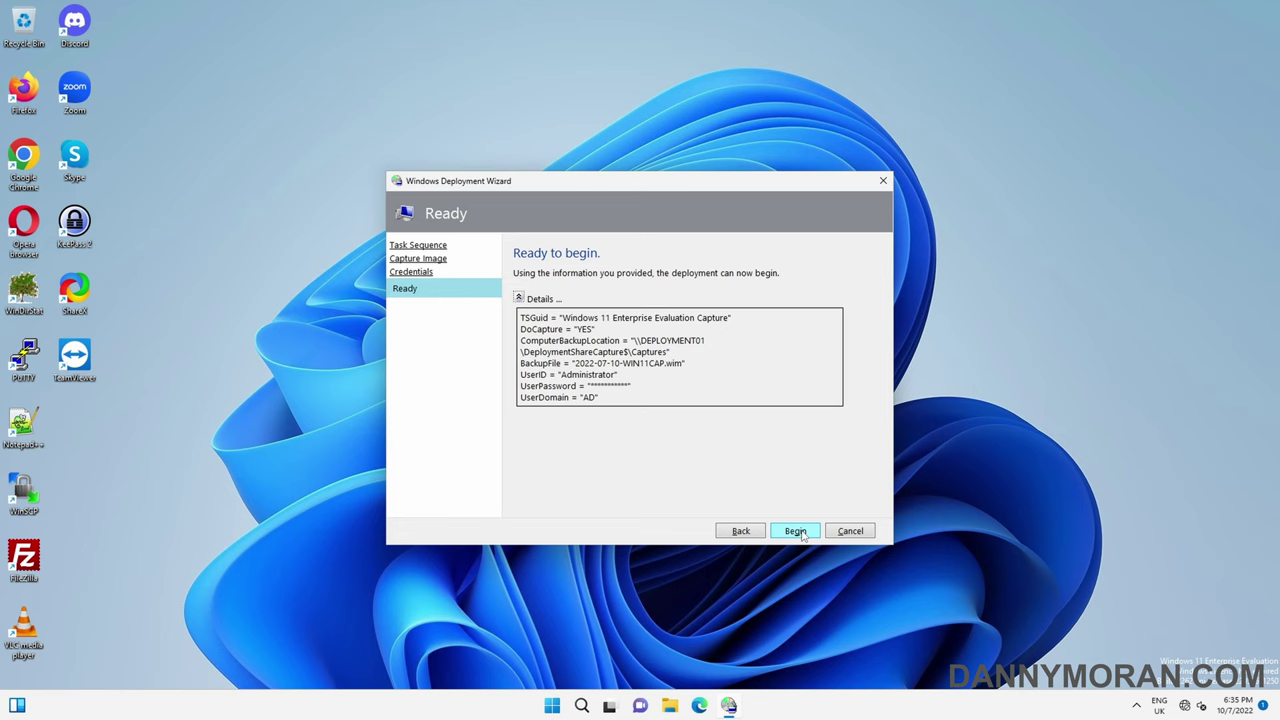
Begin the capture and wait for the Success summary with 0 errors, 2 warnings
left_click(795, 531)
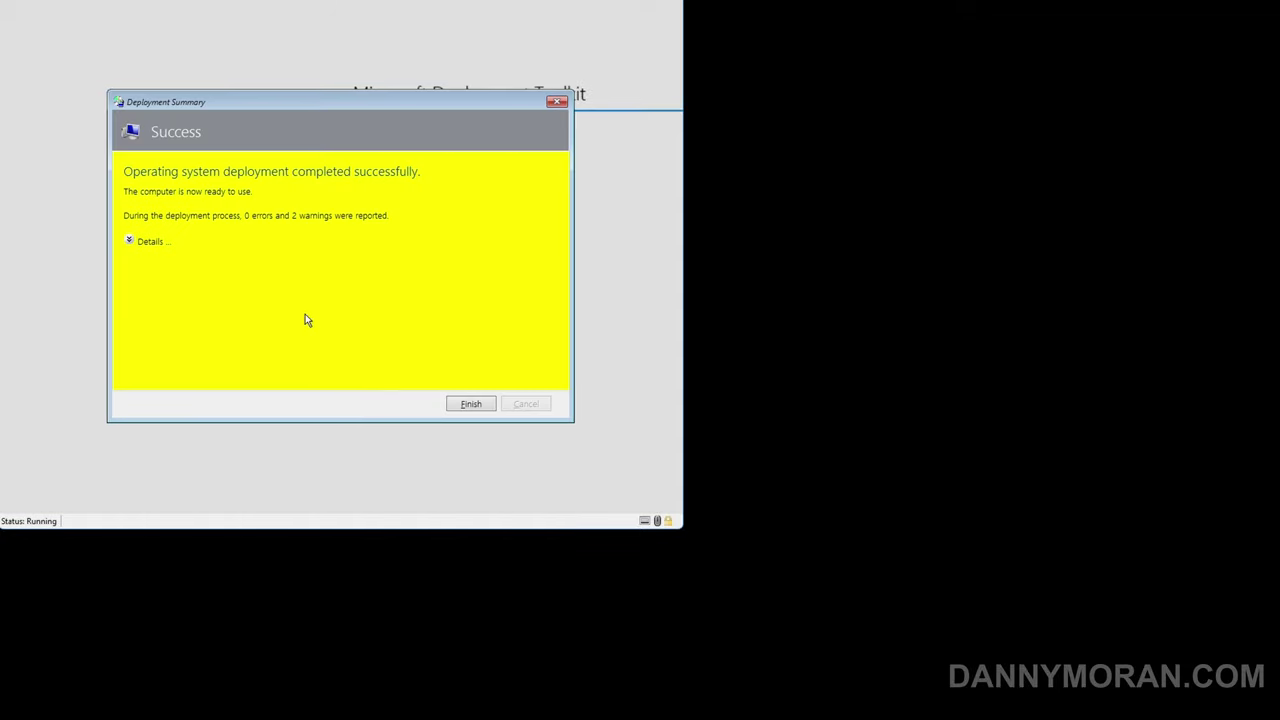
Expand the summary details showing the two WebService warnings, then launch File Explorer on the server
left_click(130, 242)
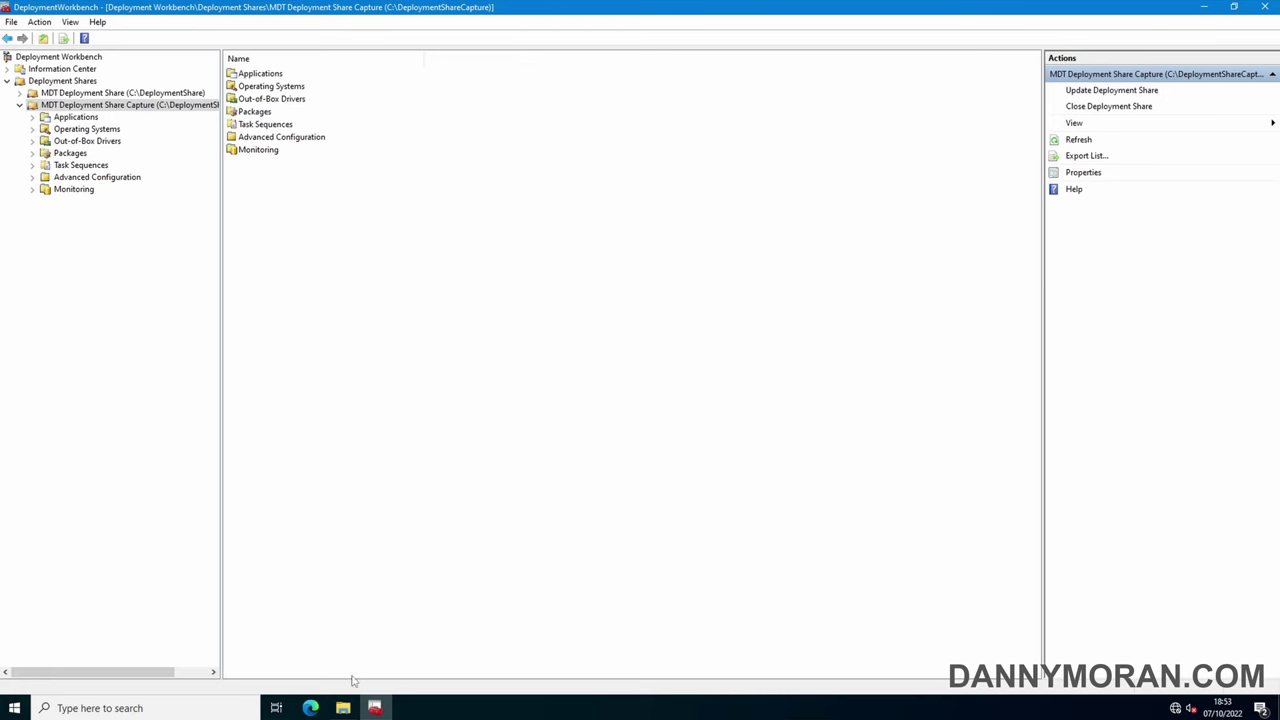
left_click(342, 708)
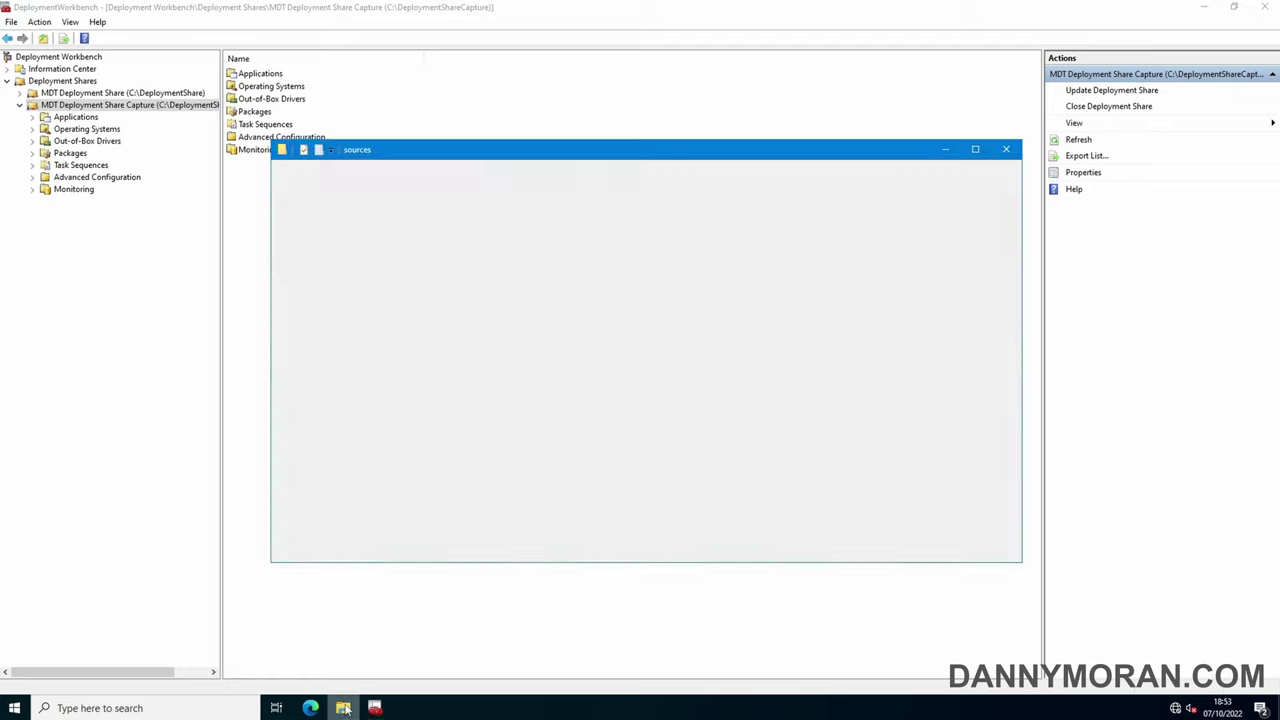
Locate the 5.91 GB 2022-07-10-WIN11CAP.wim in C:\DeploymentShareCapture\Captures, then return to Deployment Workbench
left_click(316, 309)
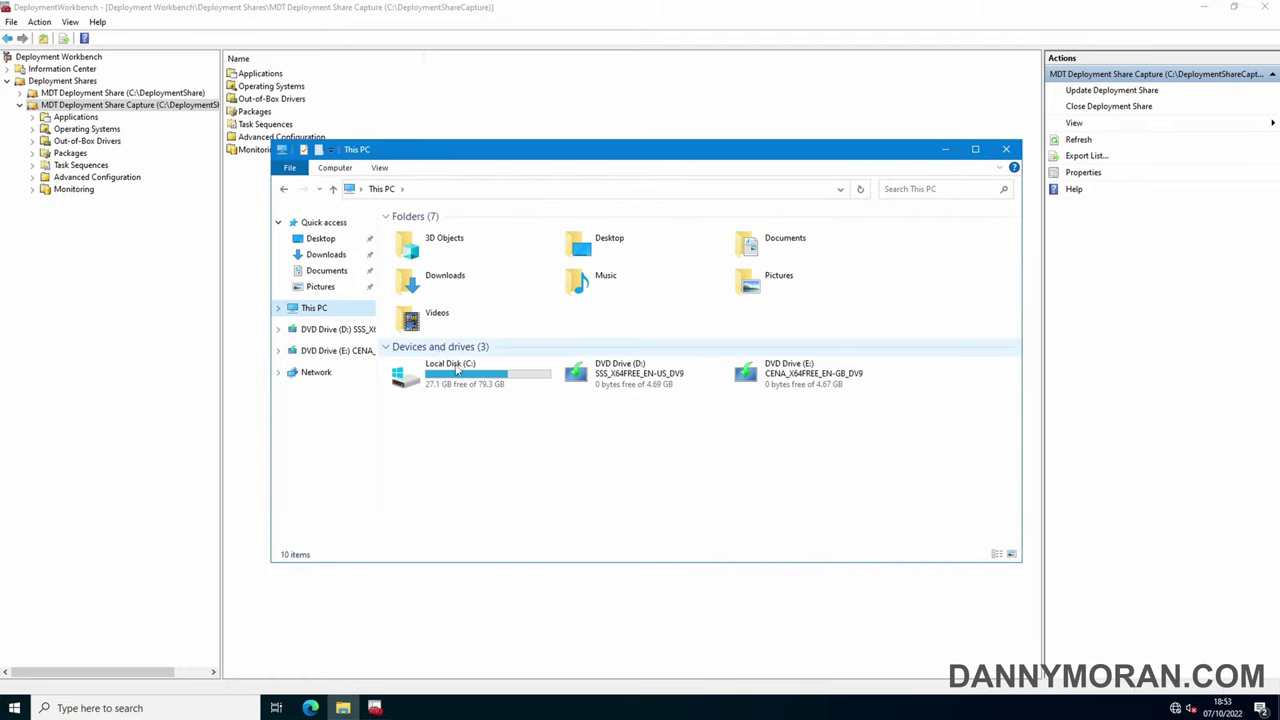
double_click(457, 372)
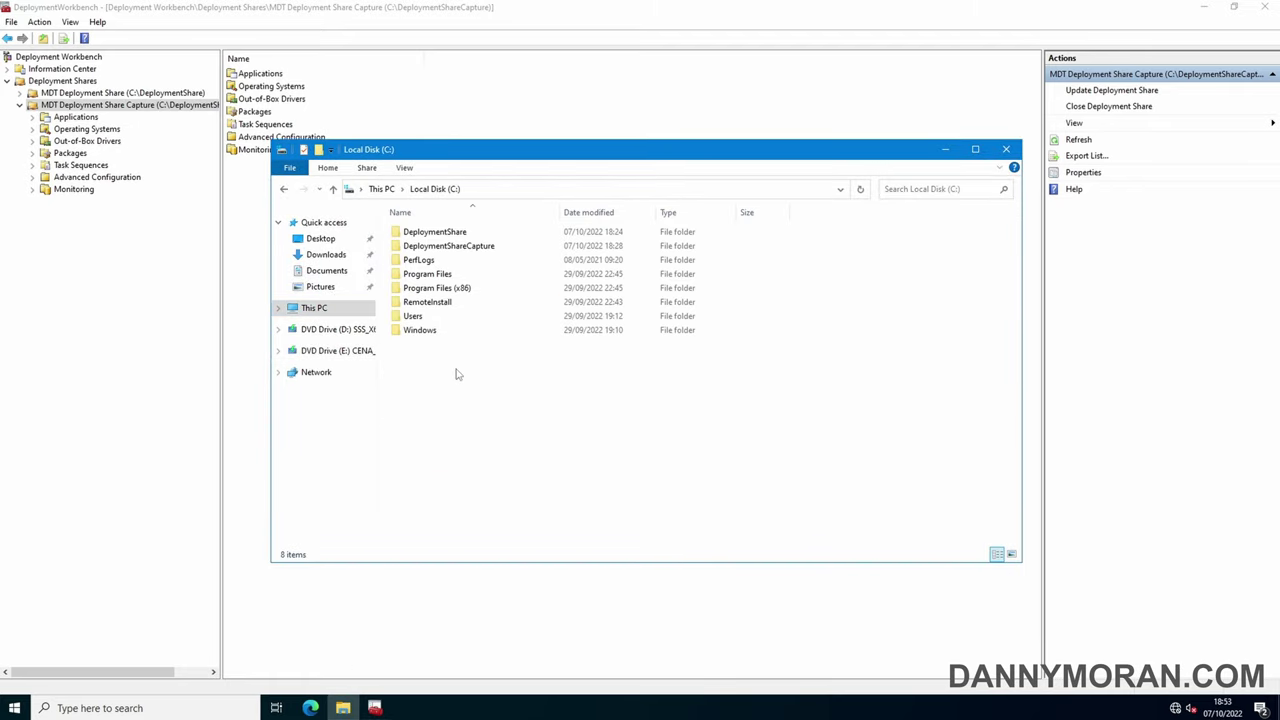
double_click(455, 248)
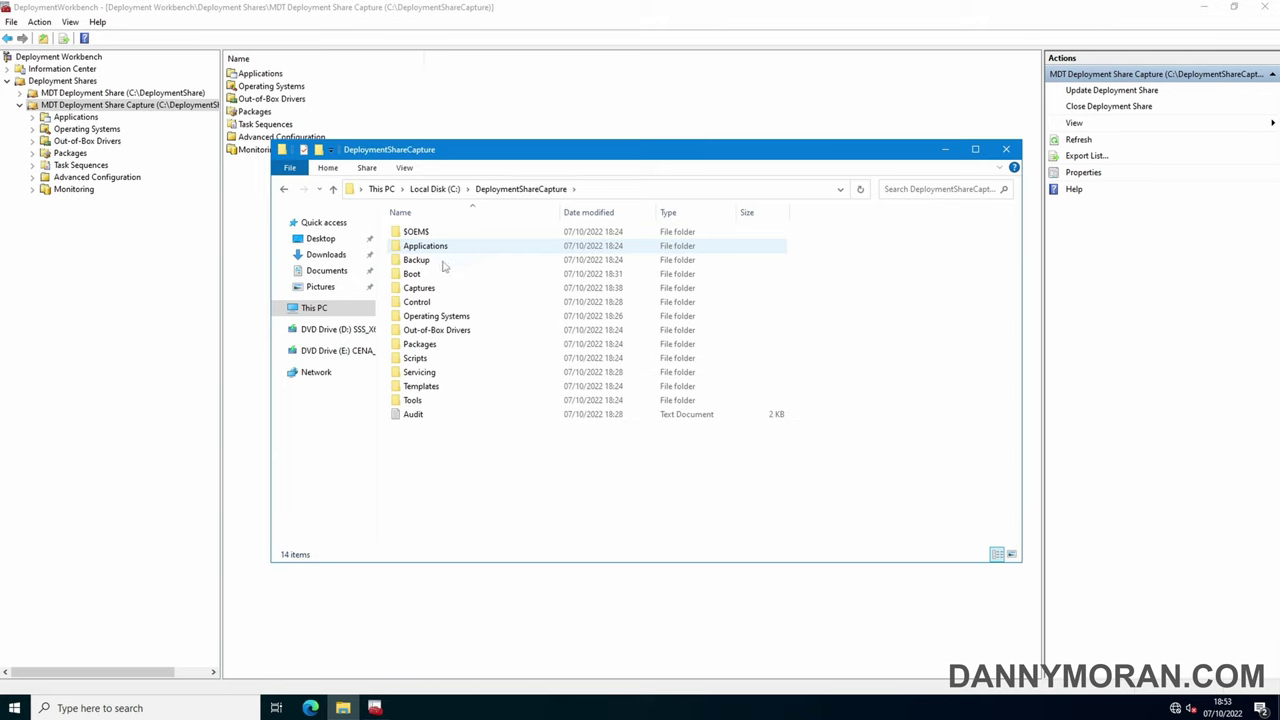
double_click(436, 290)
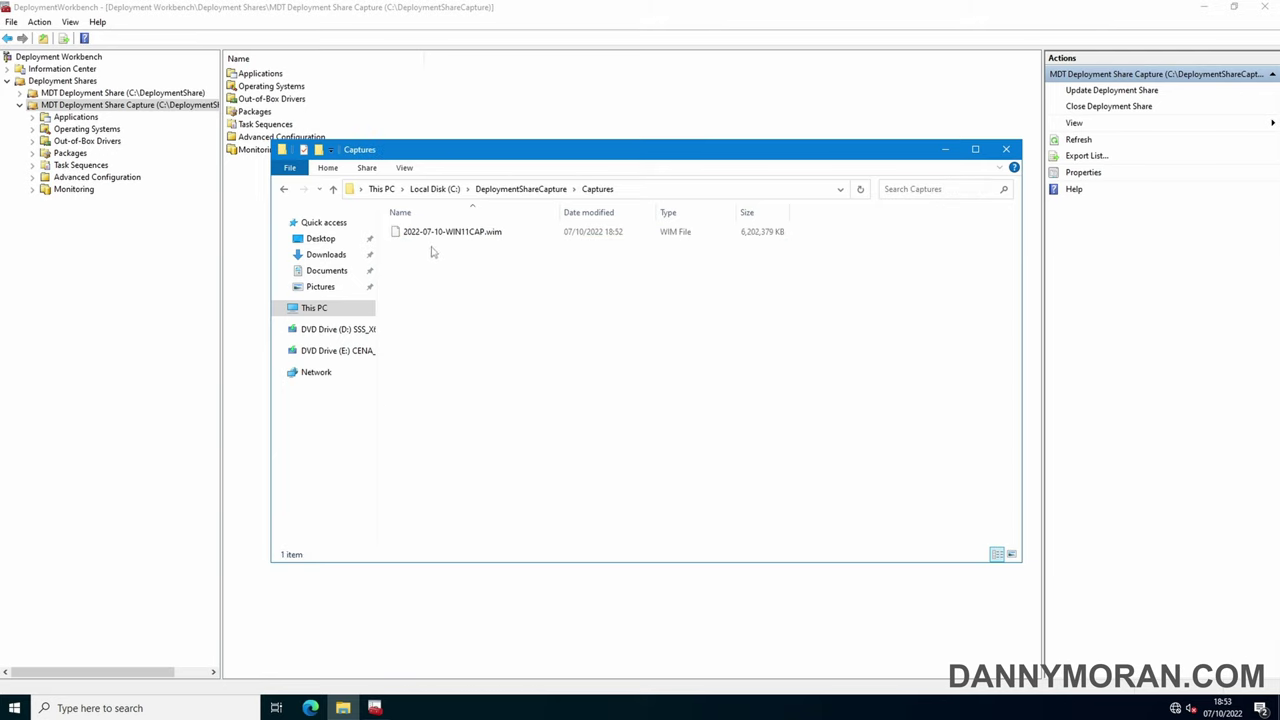
left_click(432, 236)
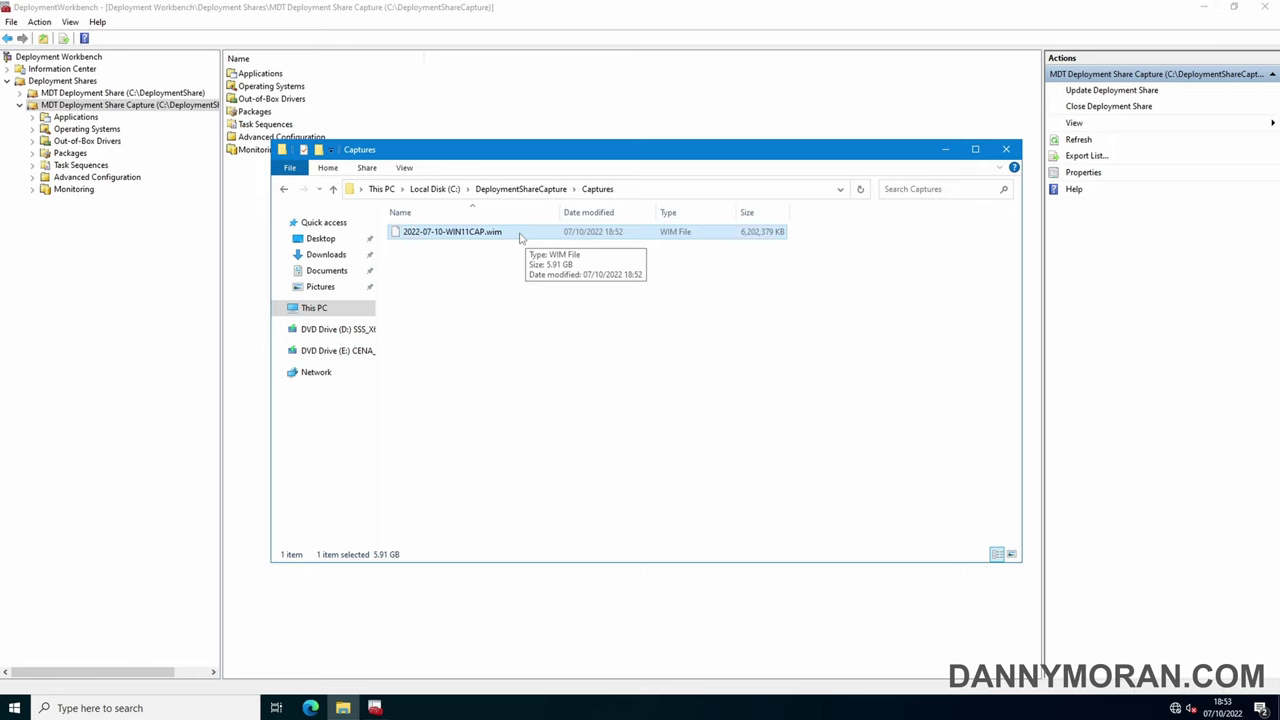
left_click(112, 93)
Create a new folder named 'Custom Images' under the main share's Operating Systems
left_click(24, 93)
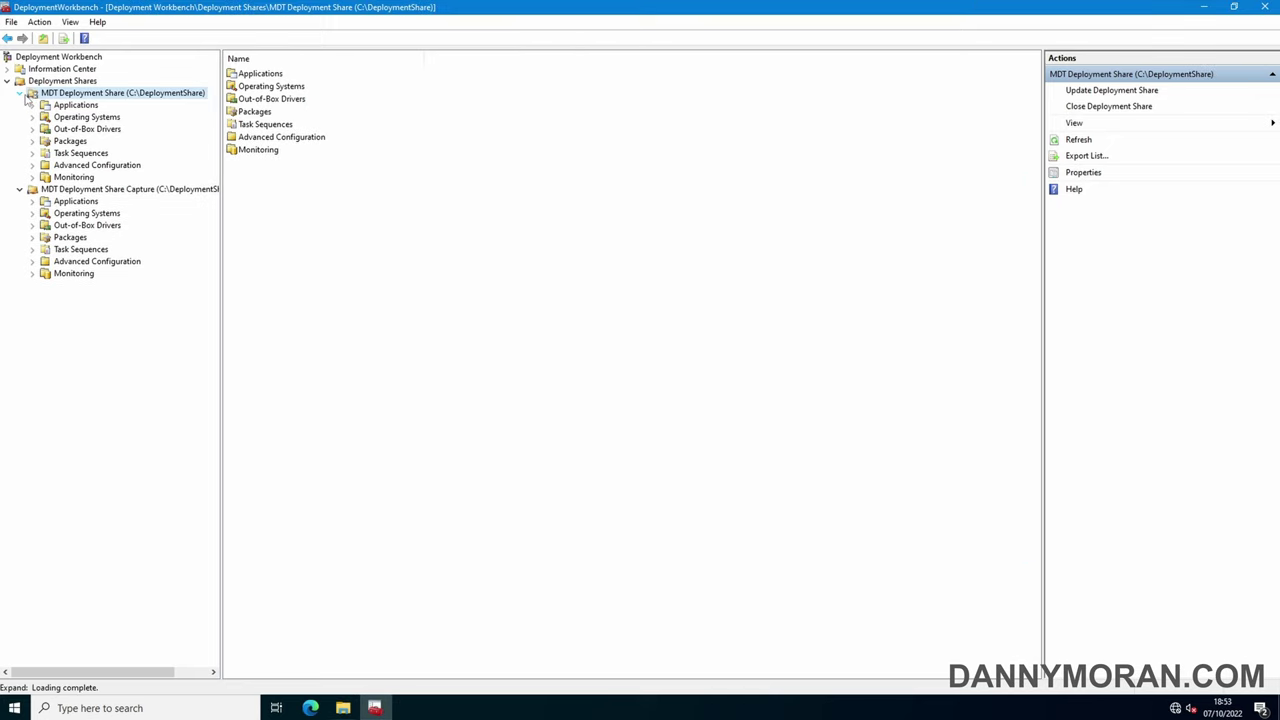
left_click(32, 105)
left_click(32, 105)
left_click(38, 119)
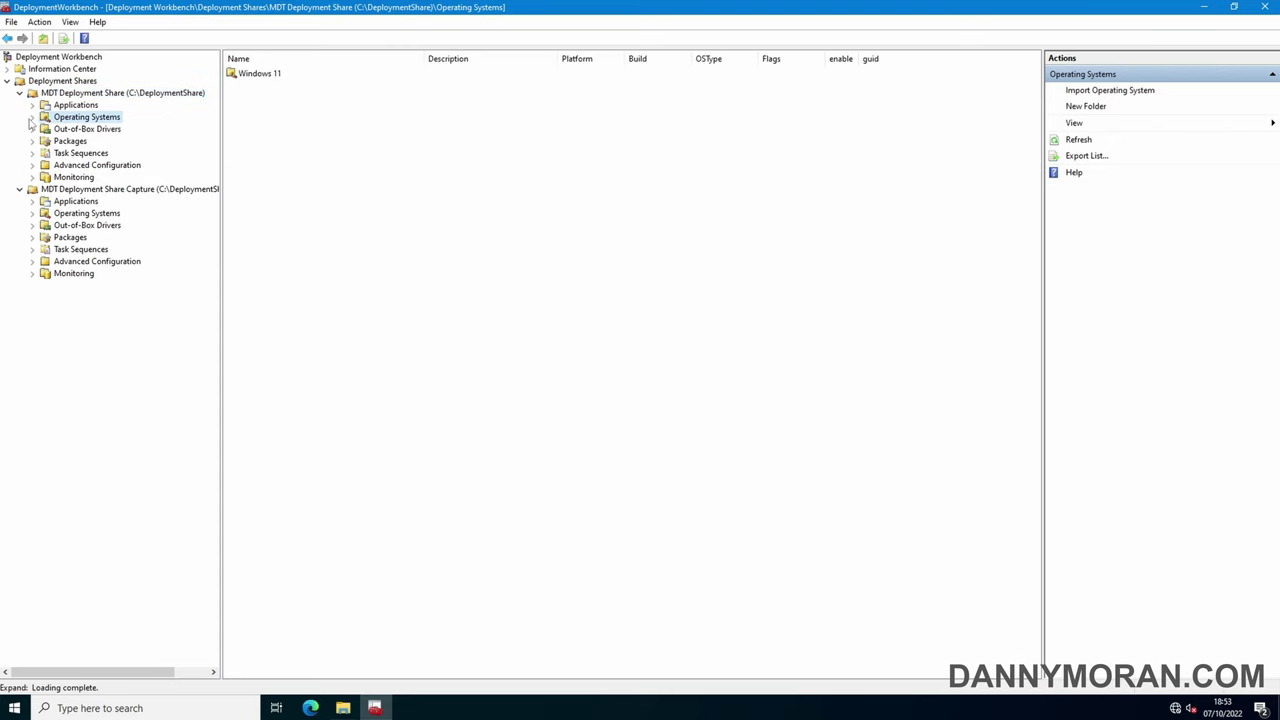
left_click(33, 118)
right_click(72, 117)
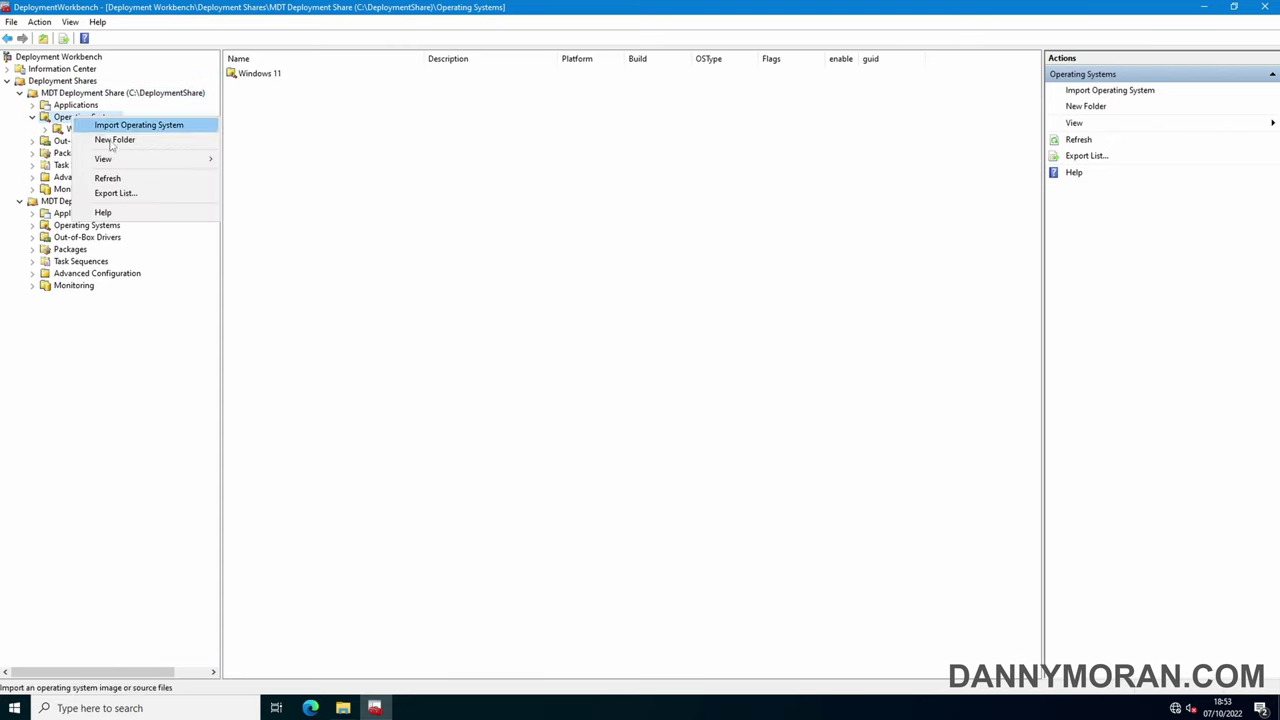
left_click(111, 141)
type("Cu")
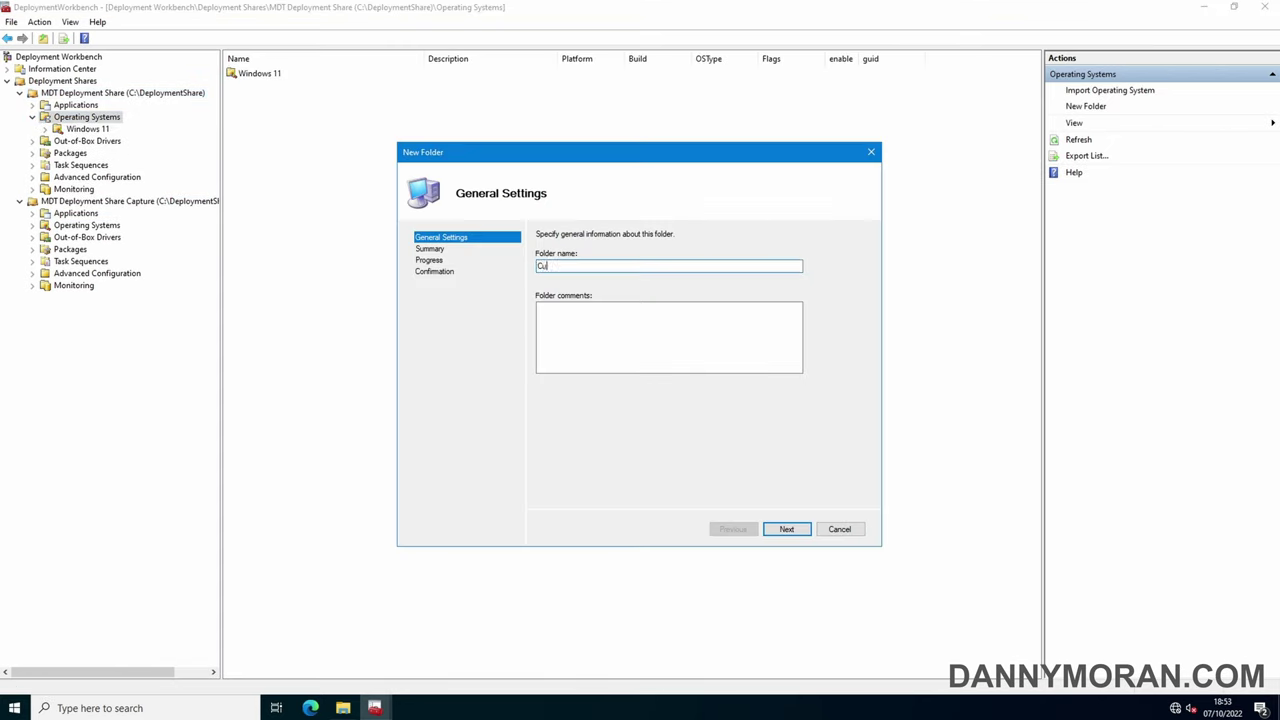
type("stom Images")
left_click(792, 530)
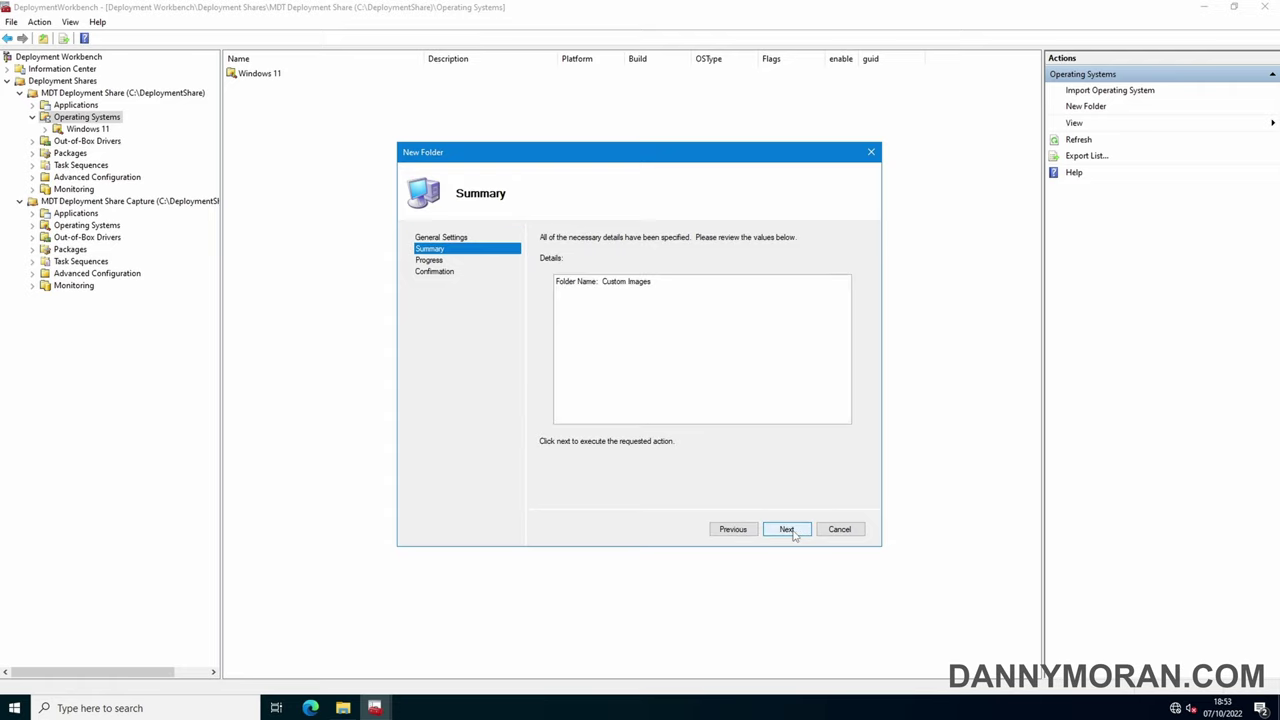
left_click(793, 532)
left_click(782, 529)
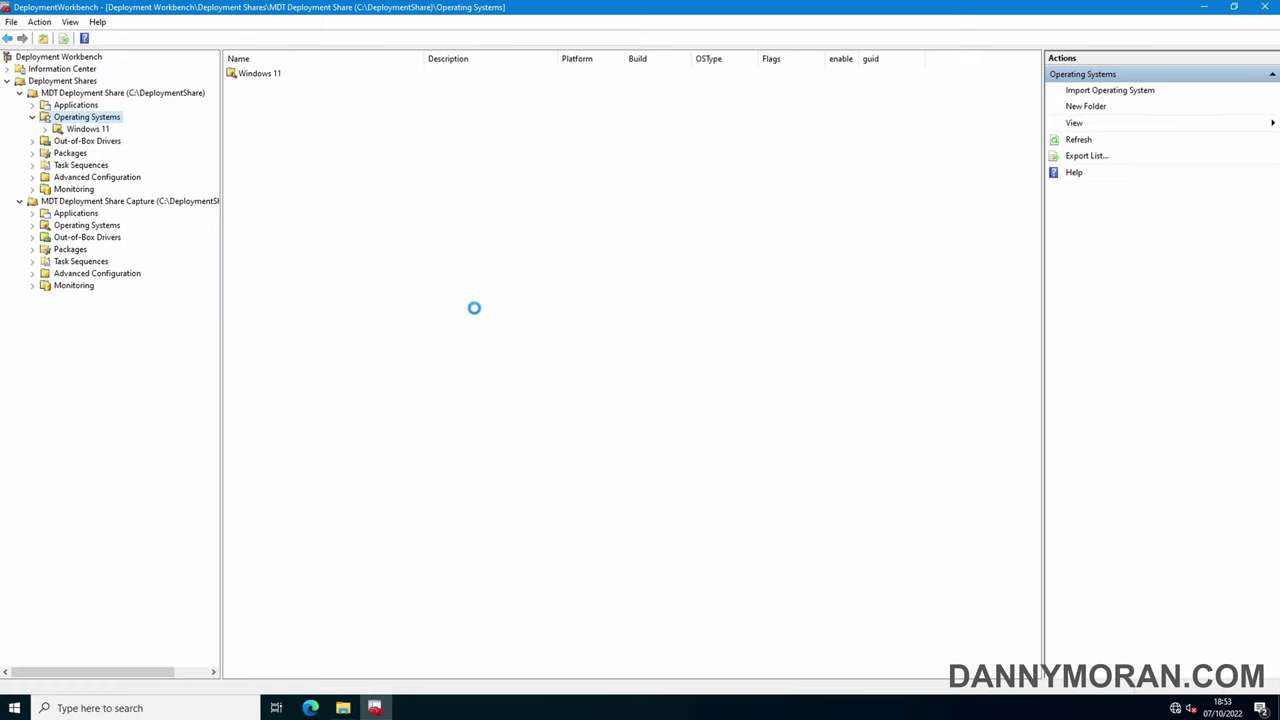
Start the Import Operating System wizard on the Custom Images folder
left_click(88, 143)
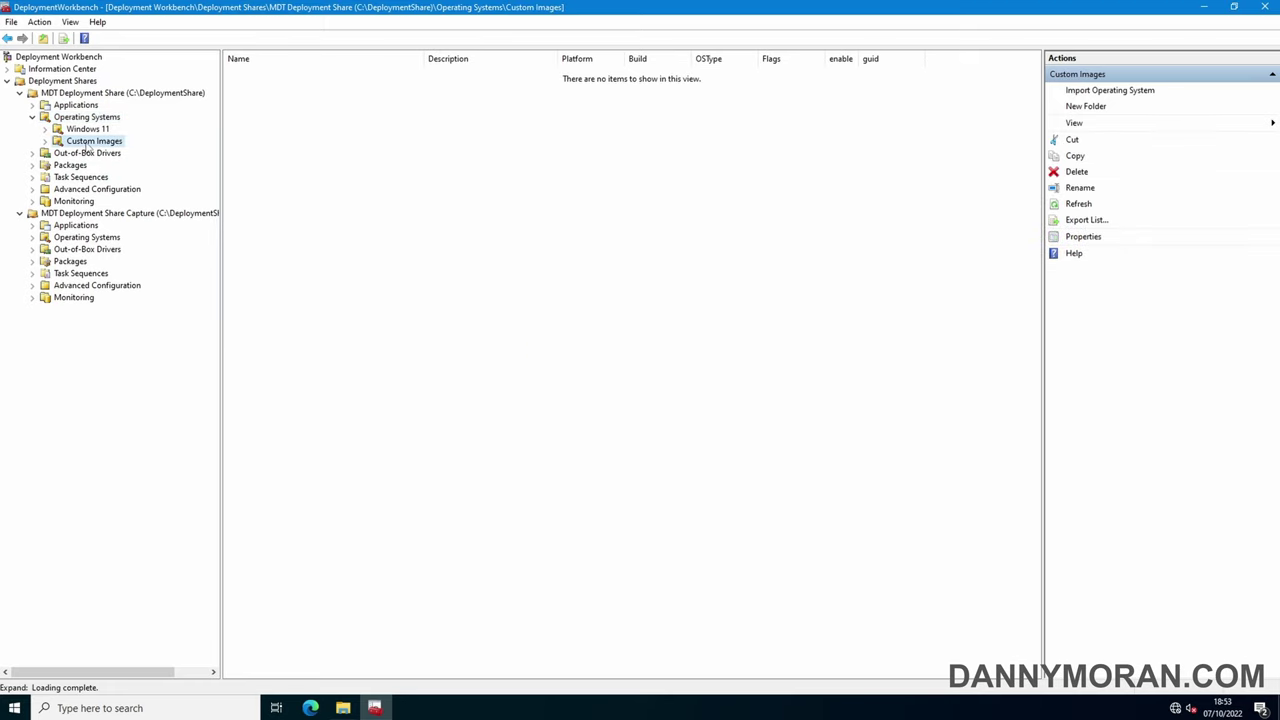
right_click(87, 143)
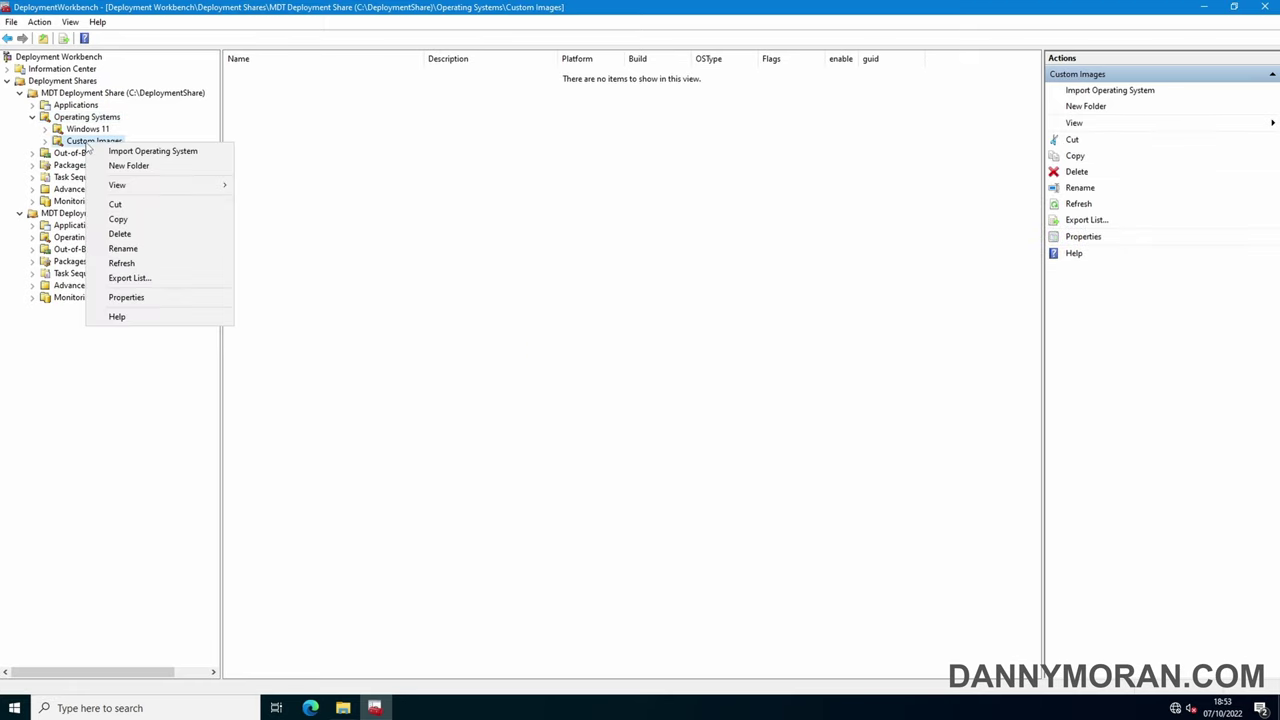
left_click(122, 152)
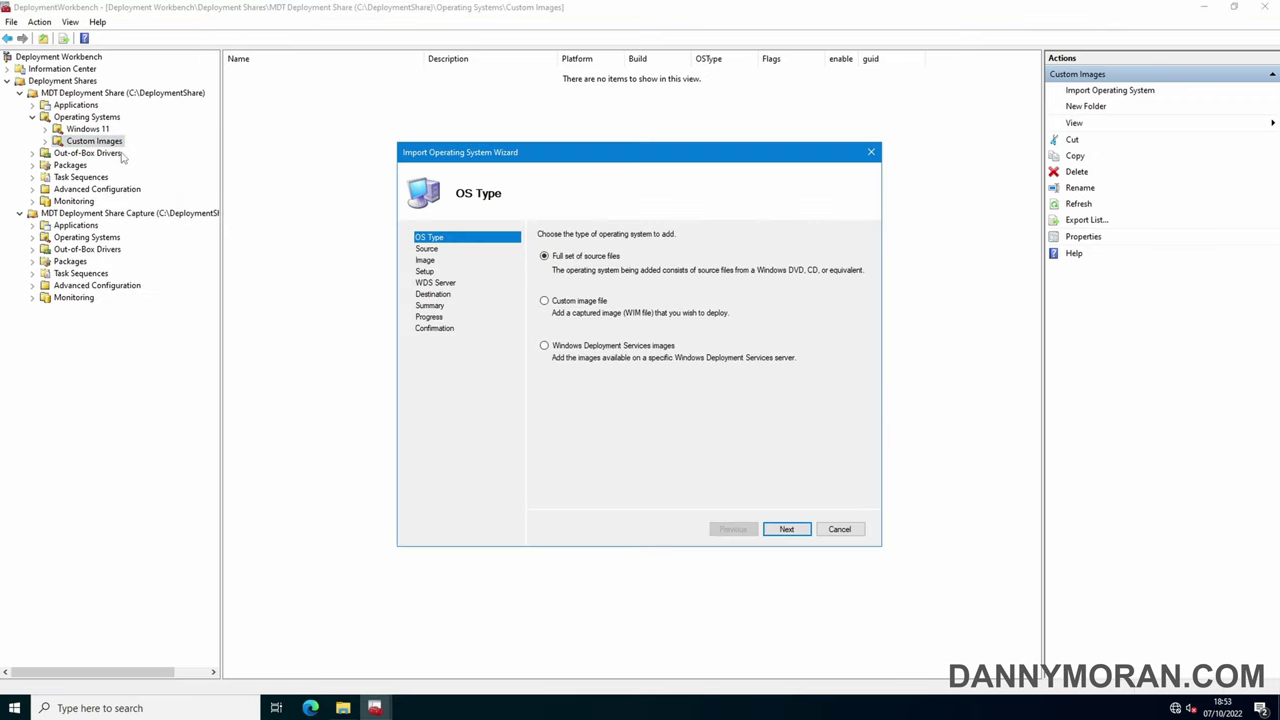
Choose a custom image file: C:\DeploymentShareCapture\Captures\2022-07-10-WIN11CAP.wim
left_click(575, 303)
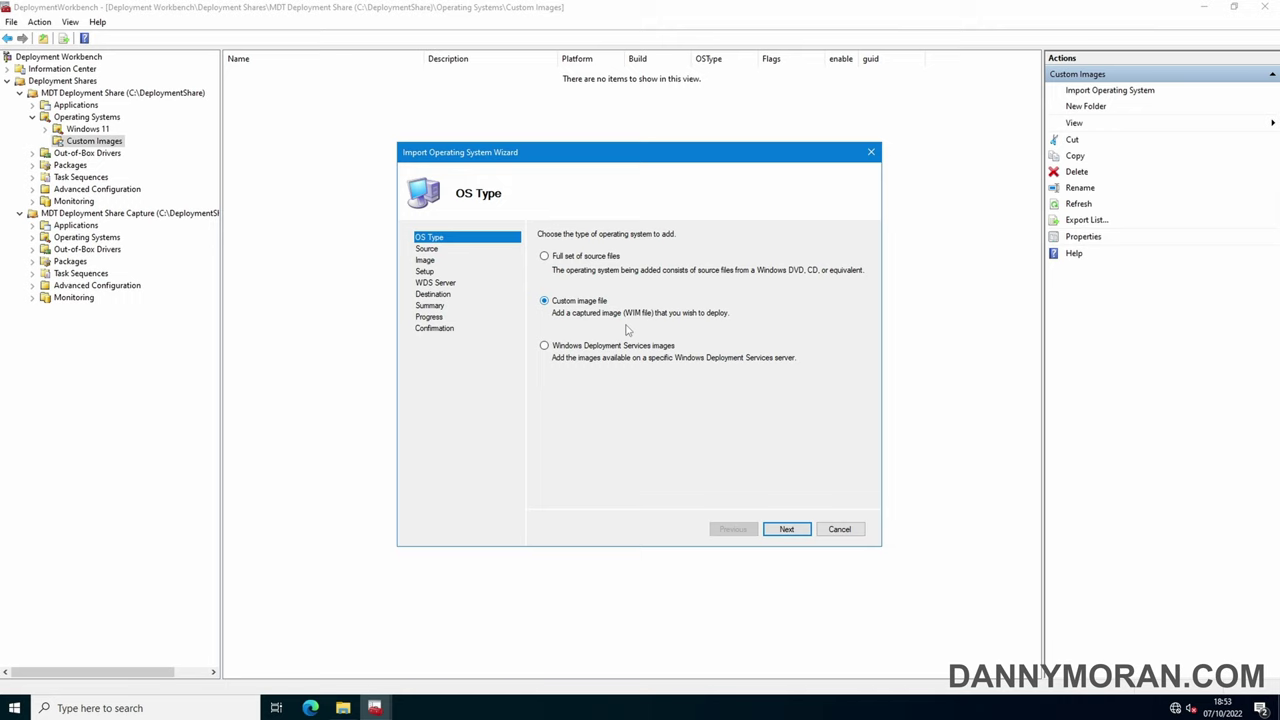
left_click(790, 529)
left_click(843, 266)
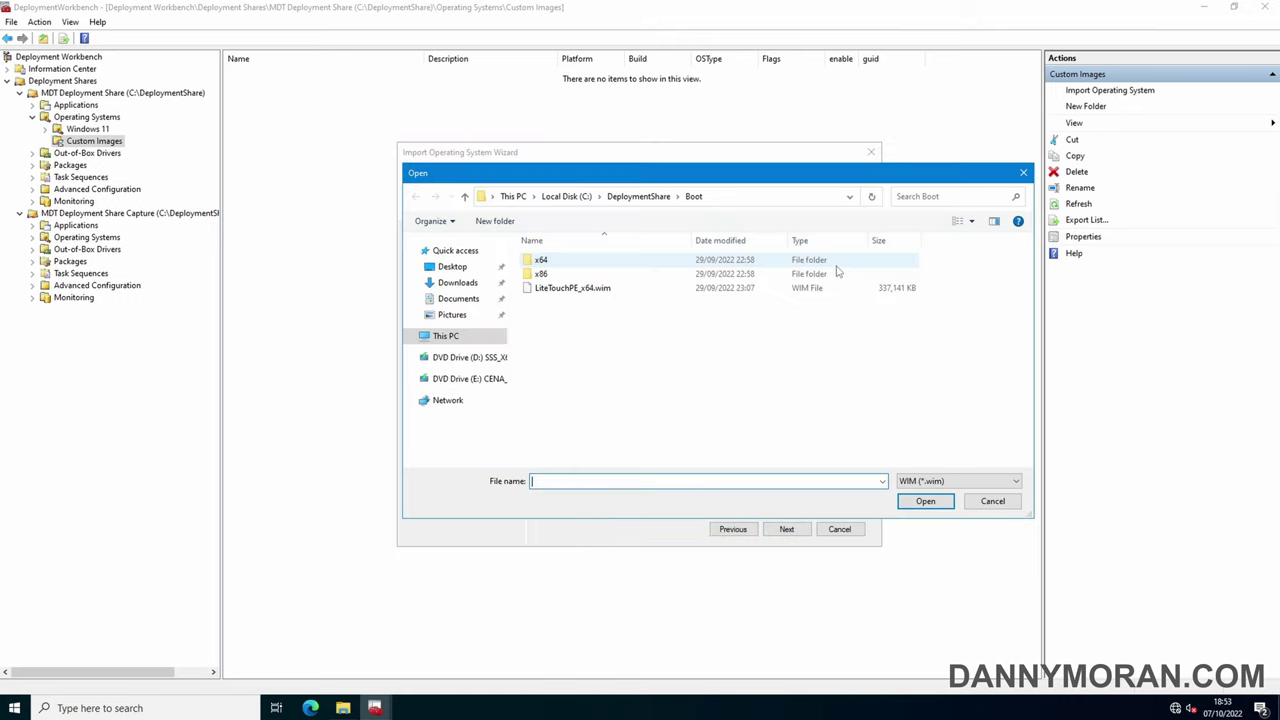
left_click(478, 340)
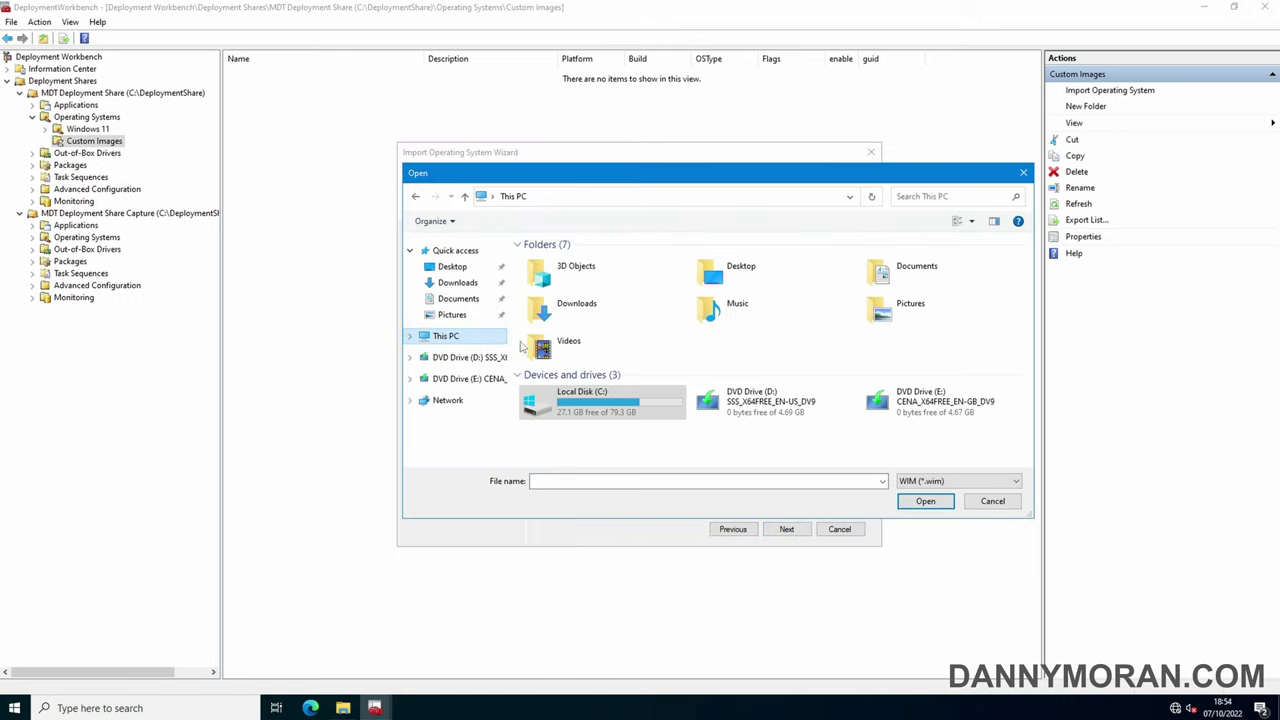
double_click(585, 400)
double_click(580, 276)
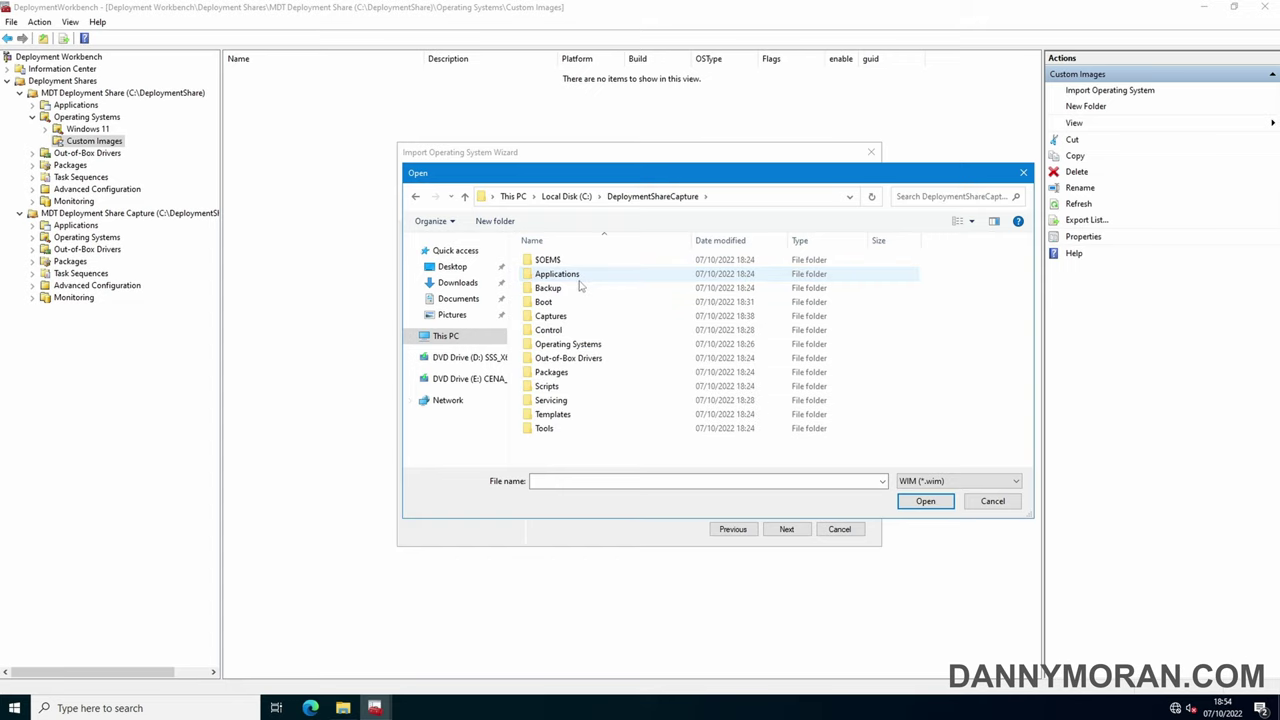
double_click(551, 316)
left_click(568, 262)
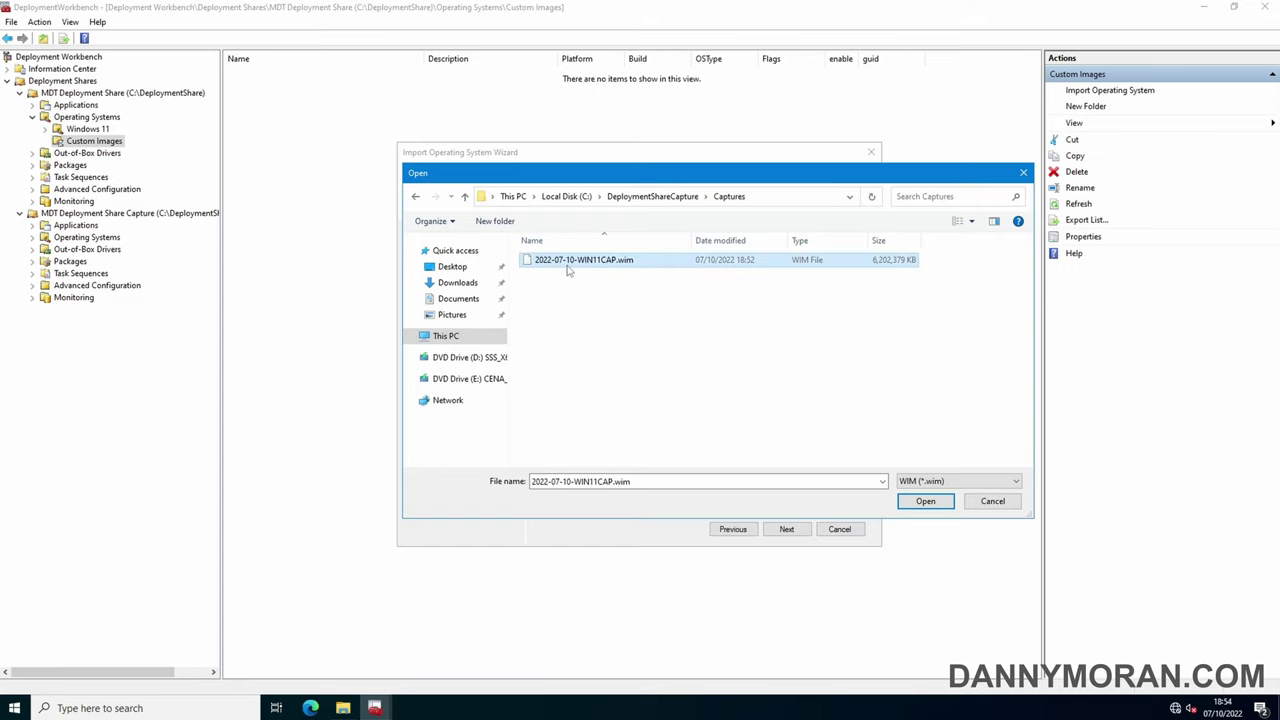
left_click(922, 502)
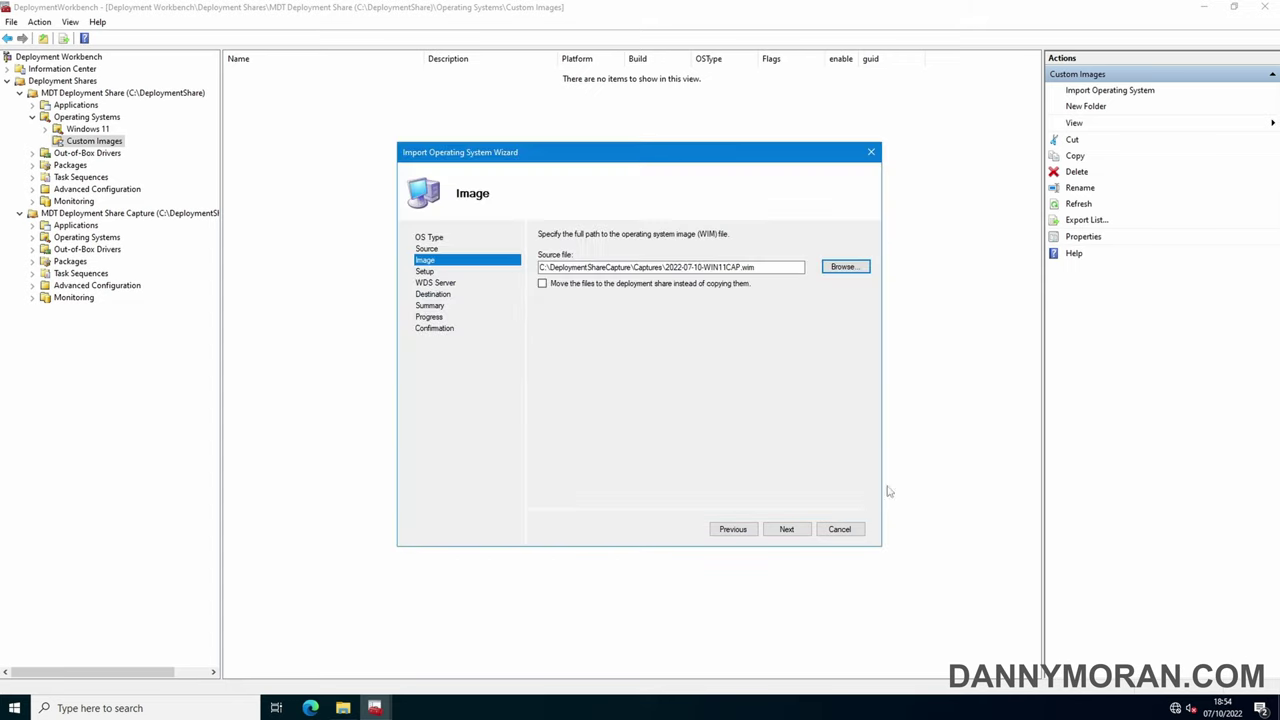
left_click(790, 531)
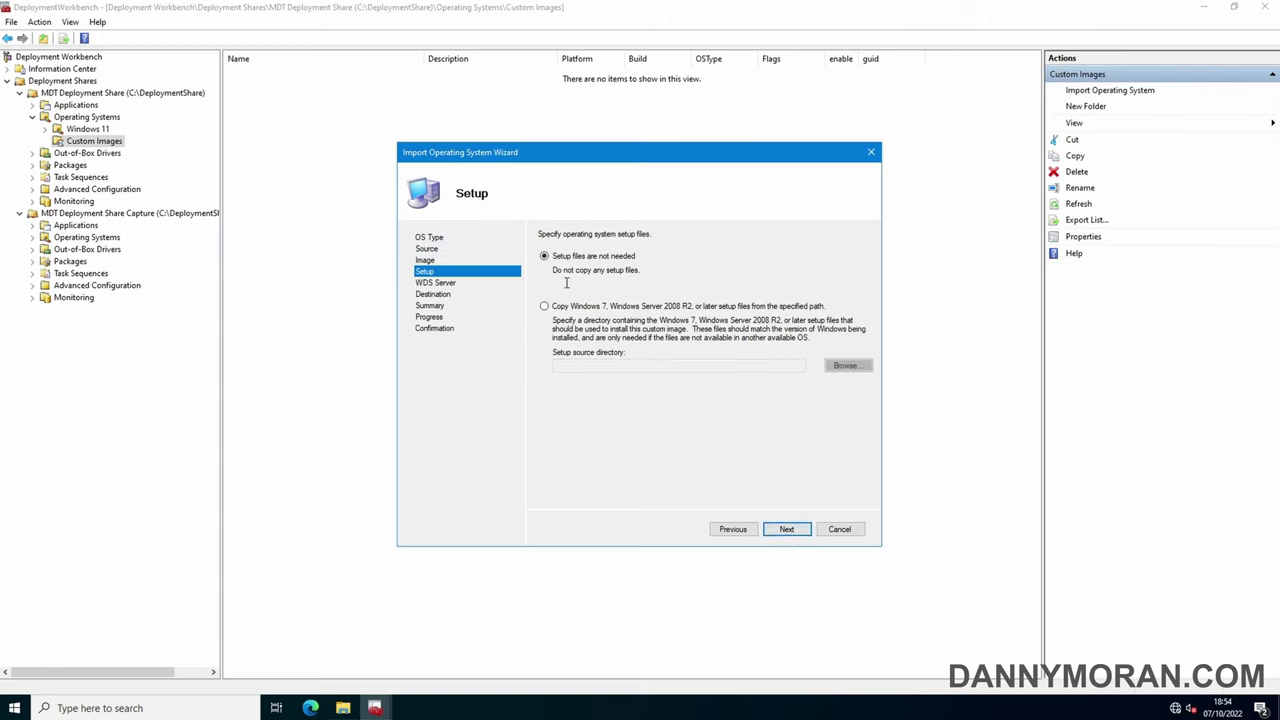
Skip setup files, name the destination 'Custom Windows 11 Enterprise Evaluation', and complete the import
left_click(787, 530)
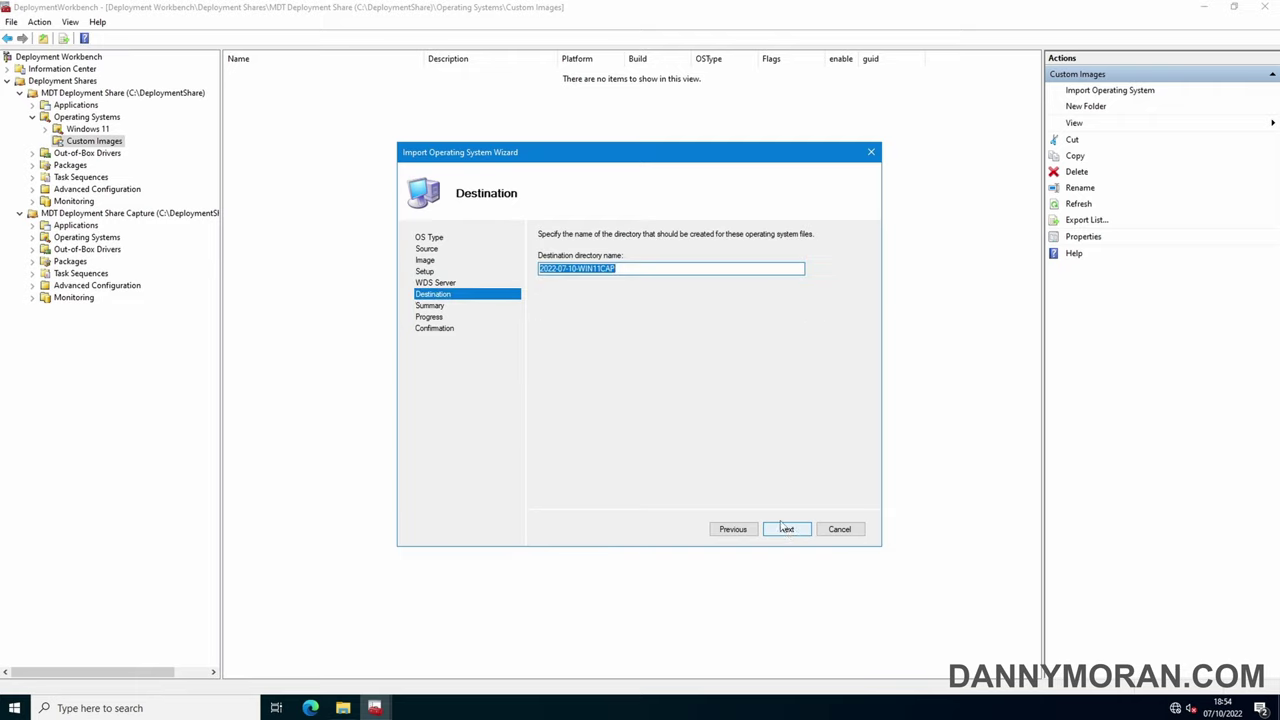
type("Cus")
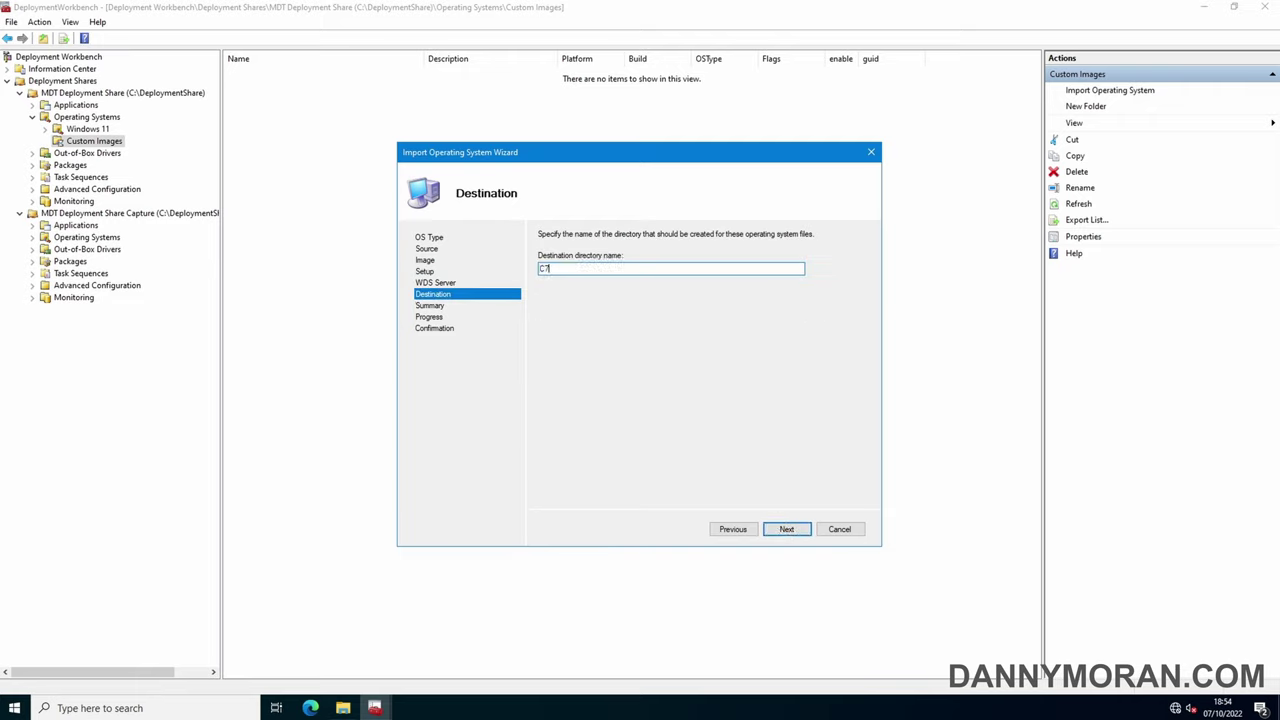
type("Custom Windows 11 Enterprise Evaluation")
left_click(781, 530)
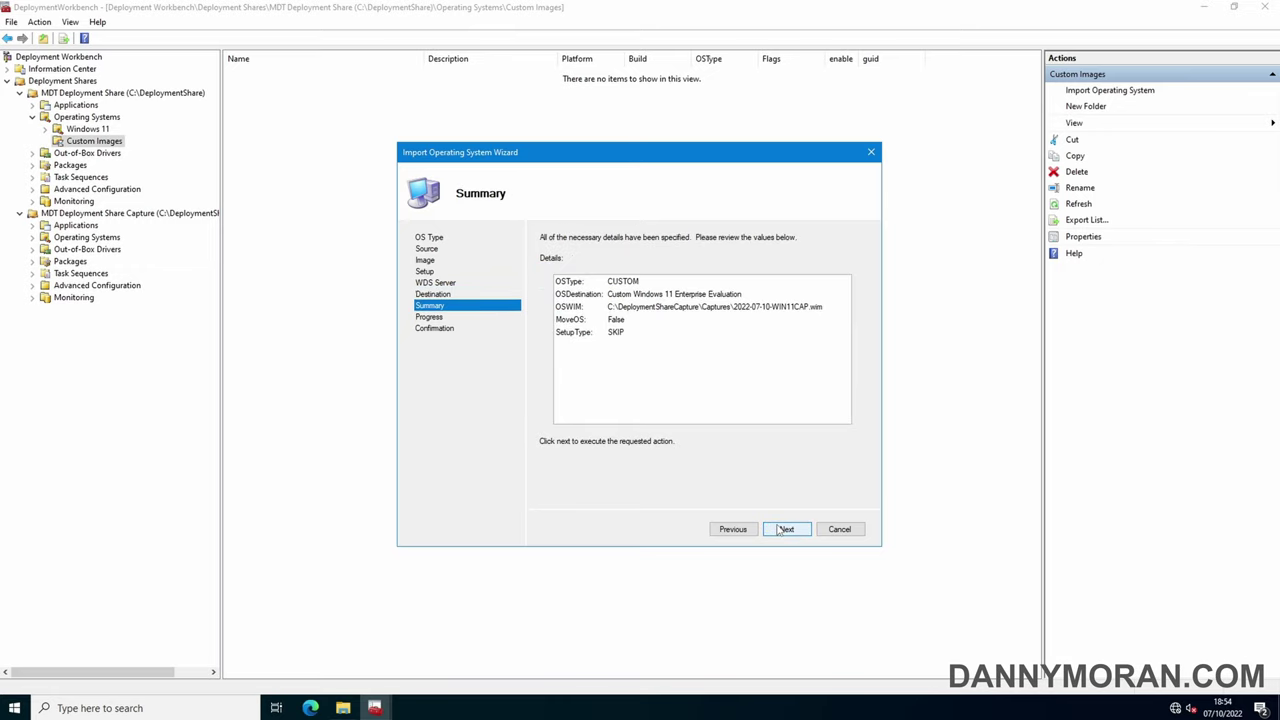
left_click(780, 530)
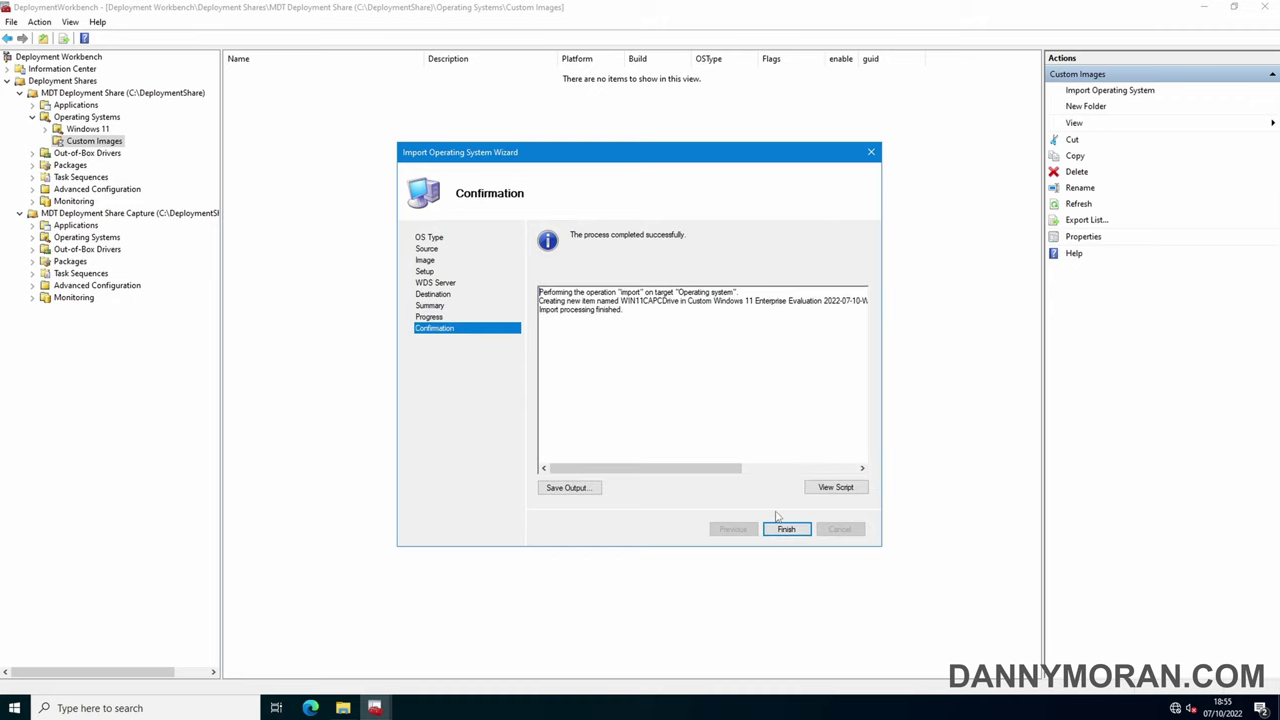
left_click(785, 529)
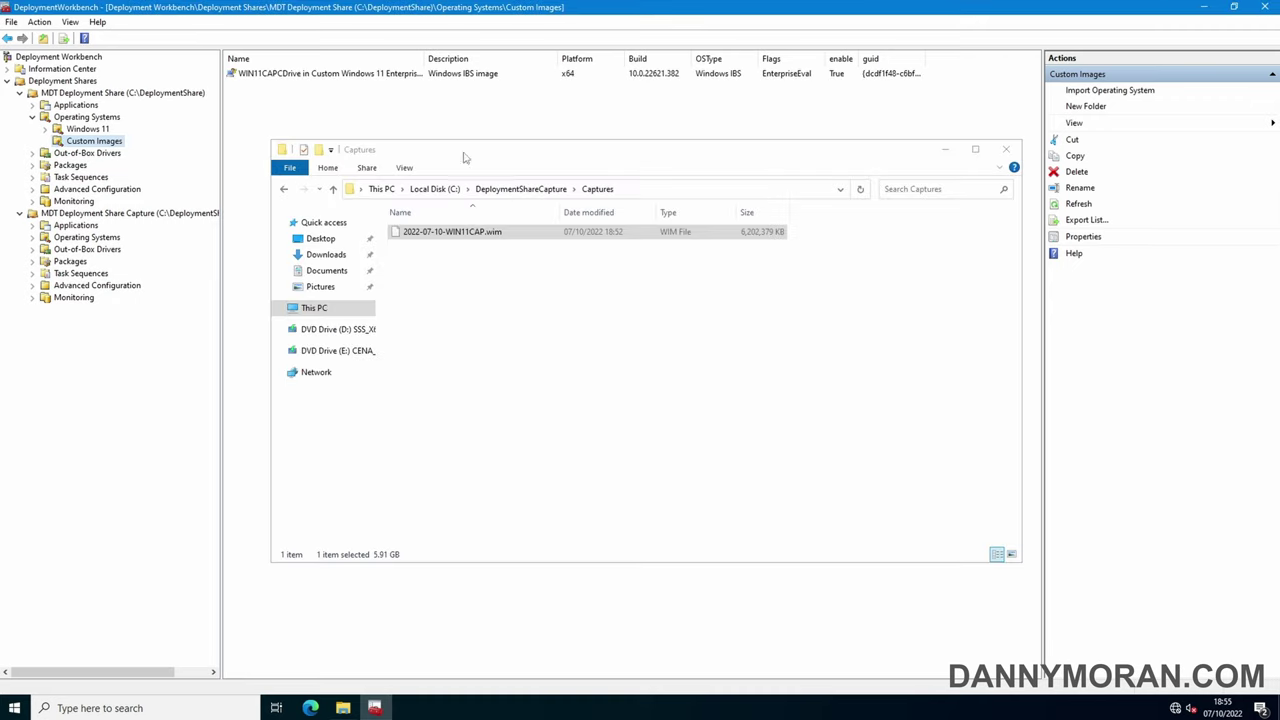
Start a new task sequence with ID WIN11CUSTOM named 'Custom Windows 11 Enterprise Evaluation'
left_click(103, 190)
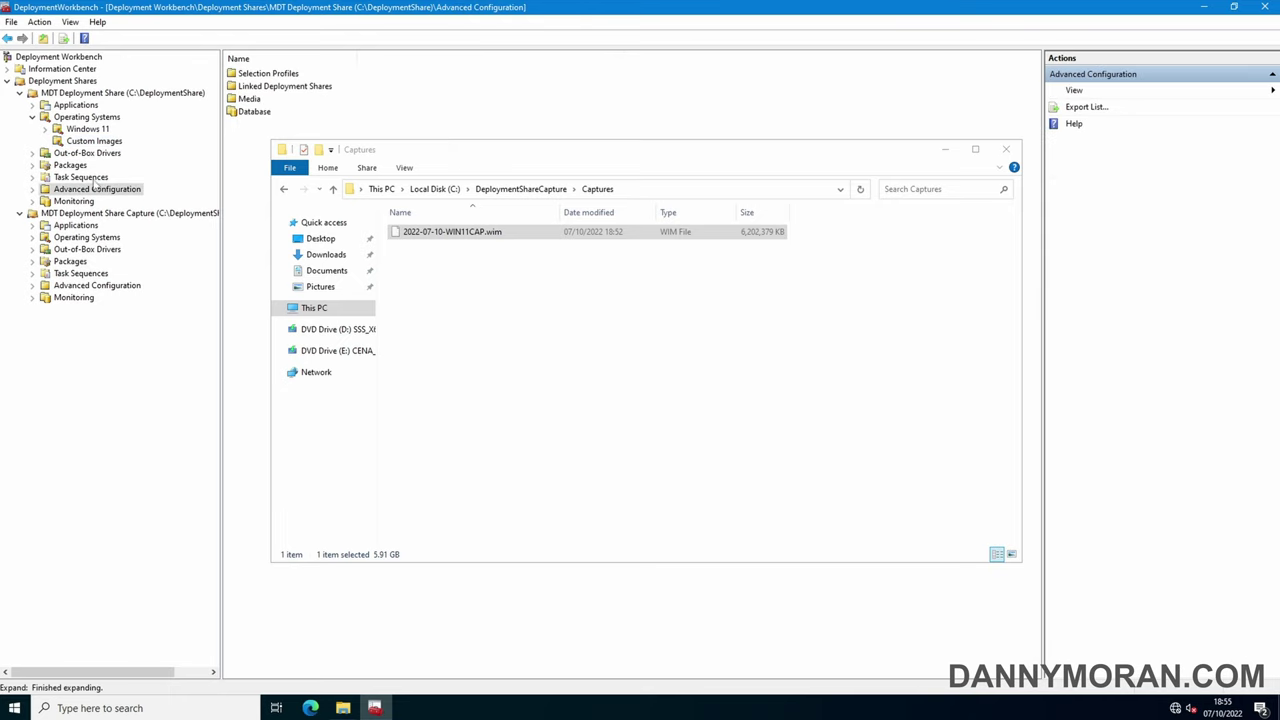
left_click(80, 177)
left_click(944, 150)
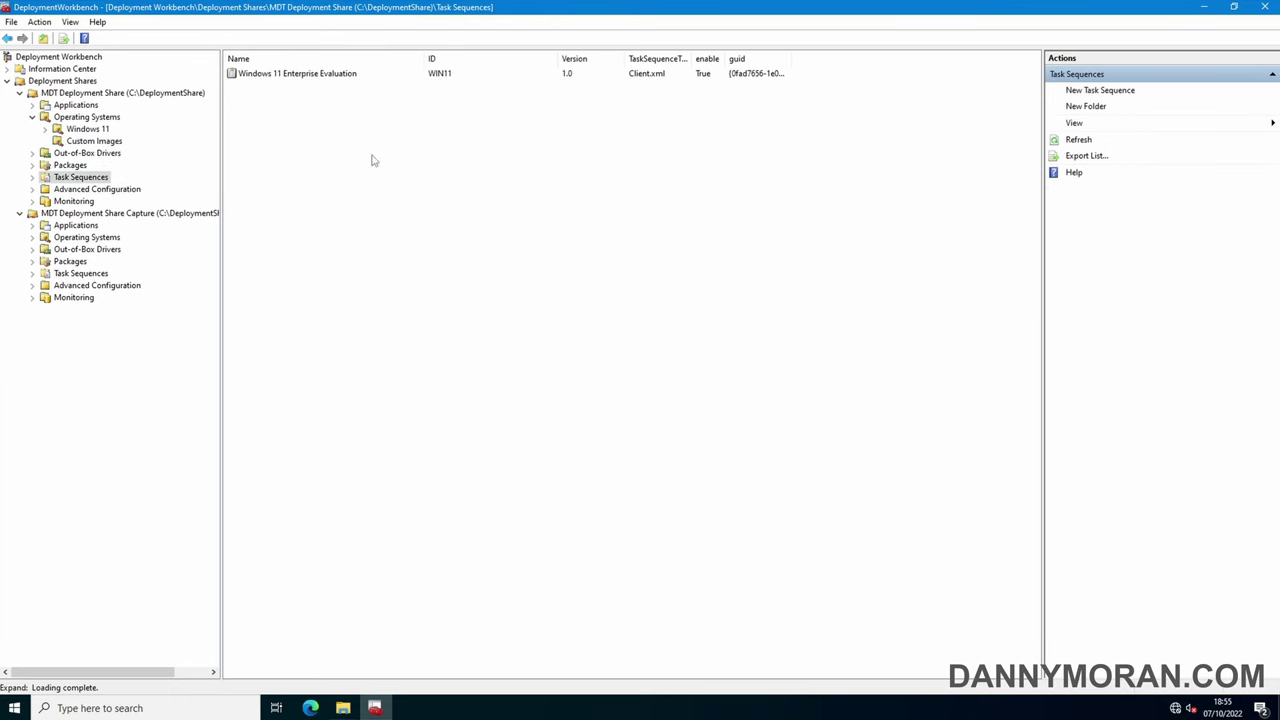
left_click(93, 179)
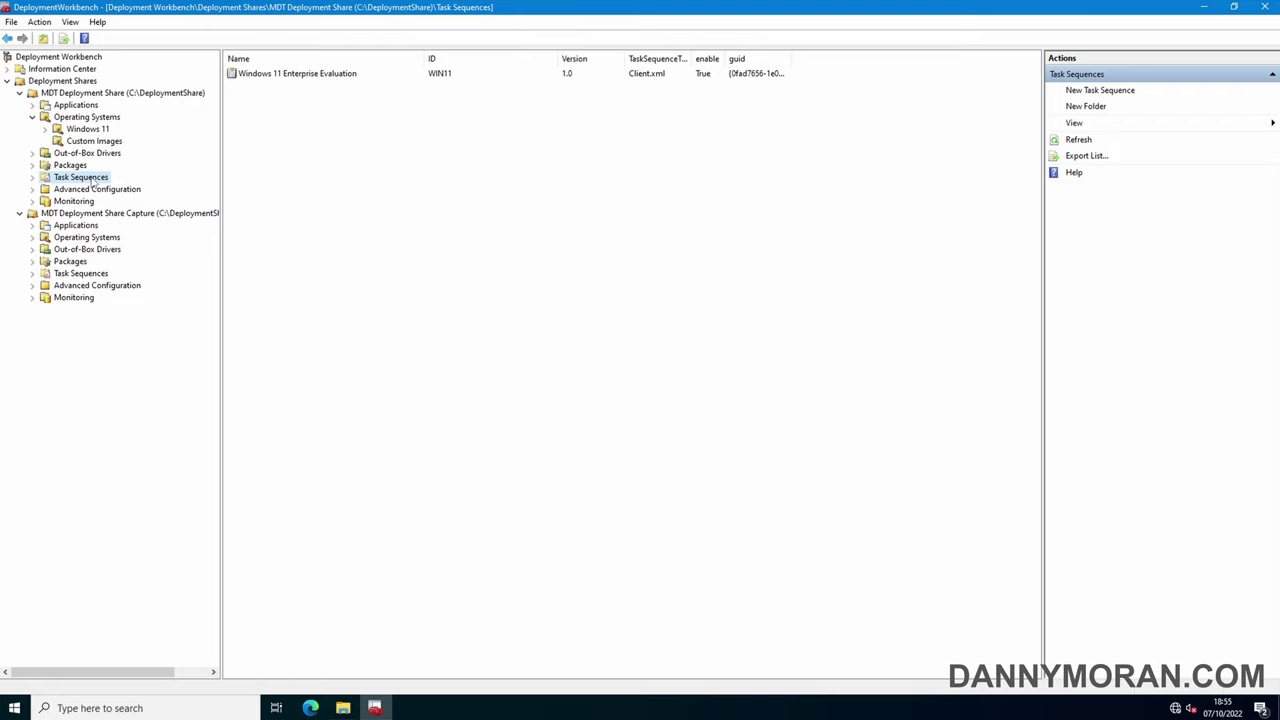
right_click(93, 180)
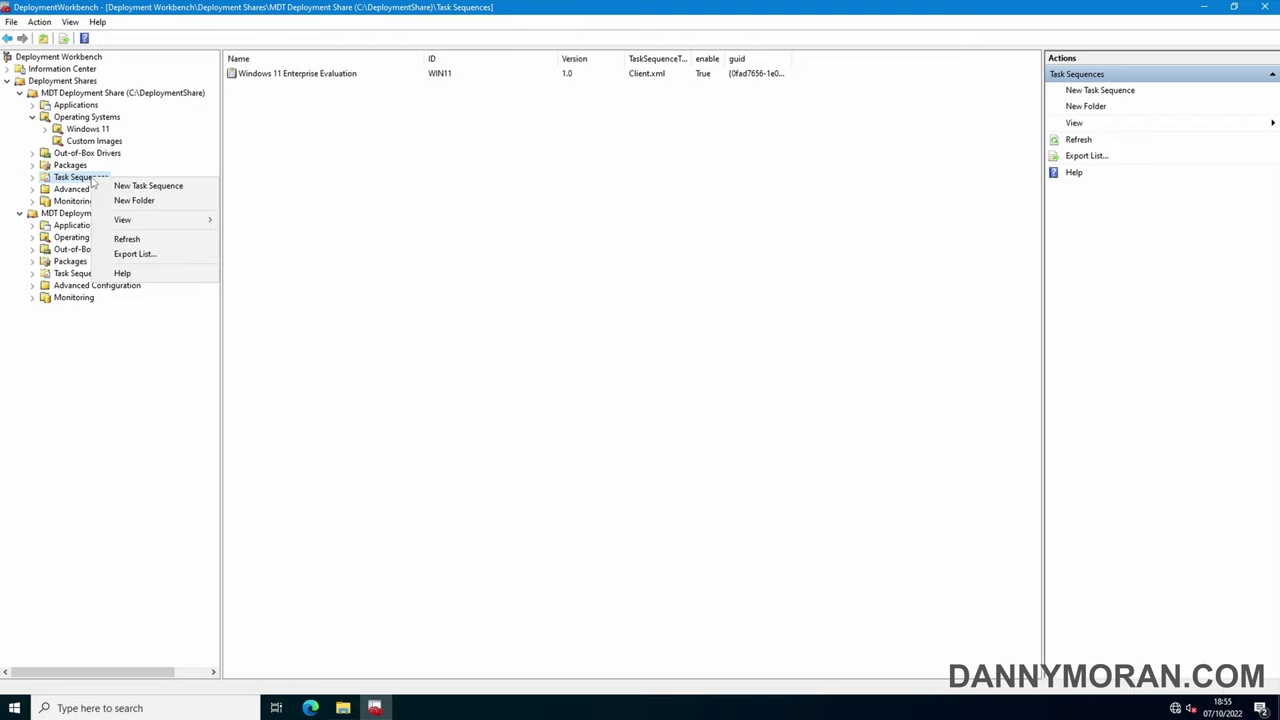
left_click(147, 187)
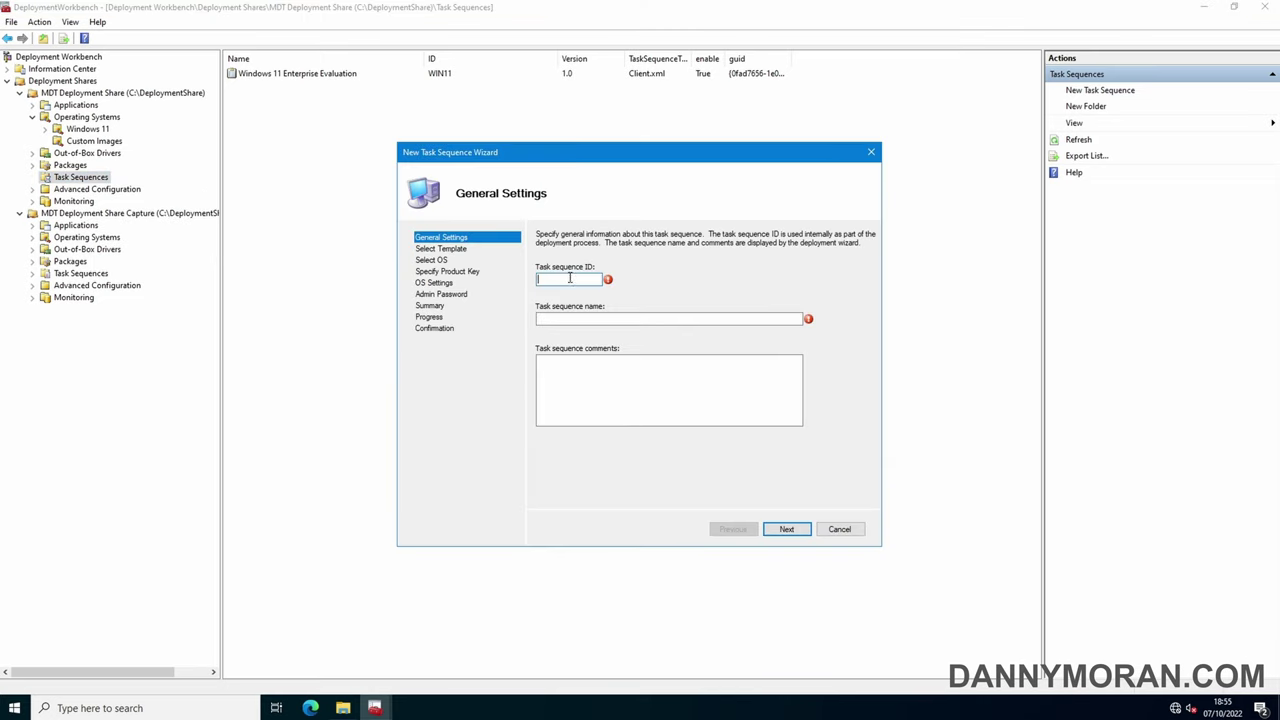
type("WIN11CUSTOM")
left_click(585, 318)
type("Cus")
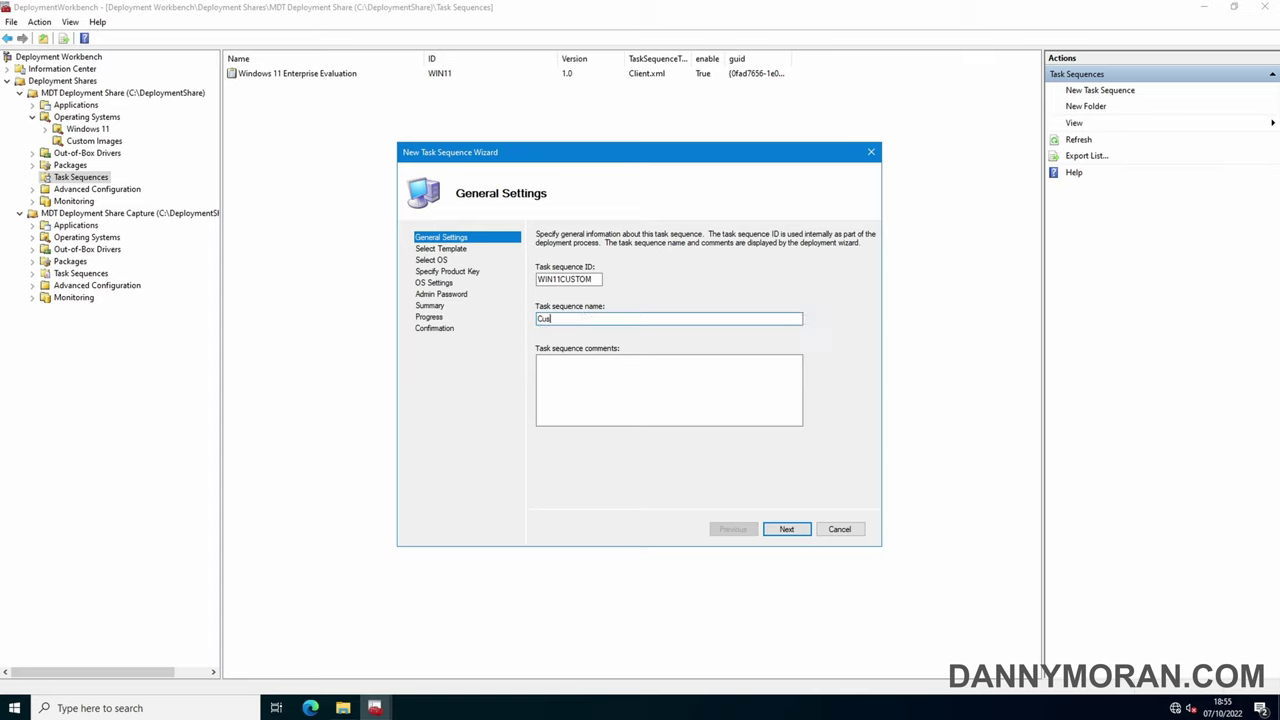
type("tom Windows 11 Enterprise Evaluation")
Use the Standard Client template with the WIN11CAPCDrive custom image and no product key
left_click(786, 530)
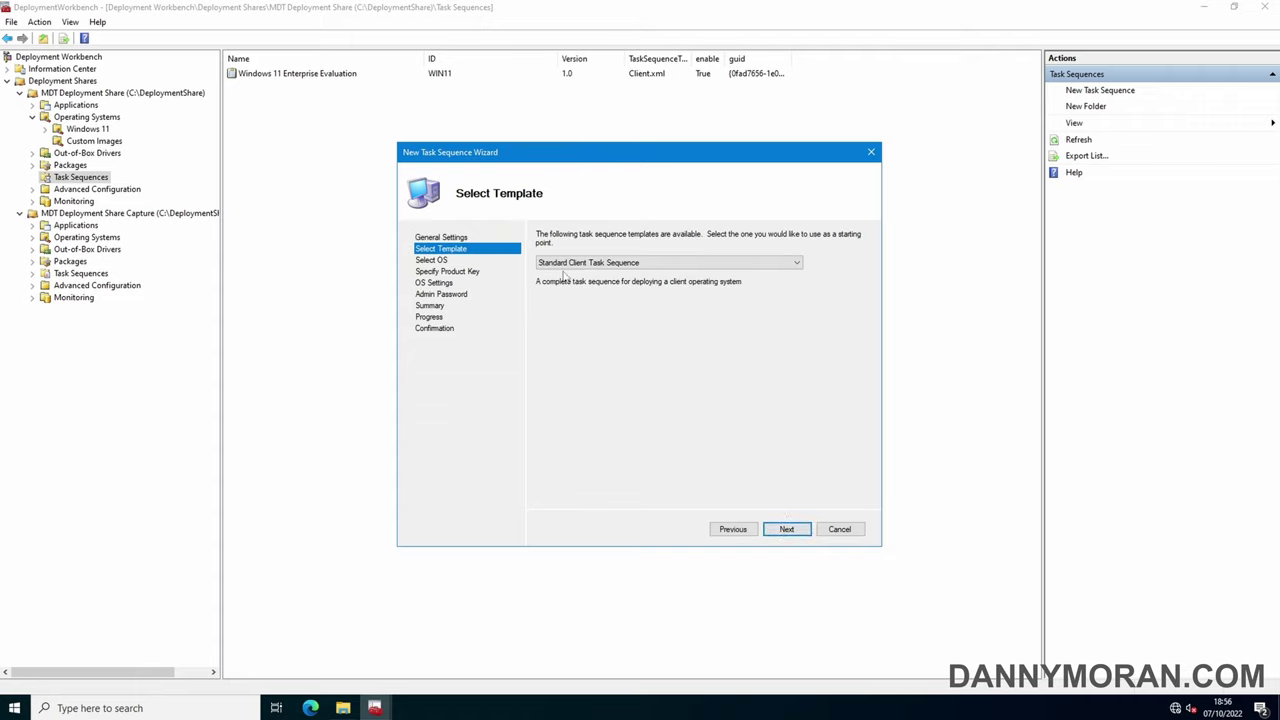
left_click(786, 530)
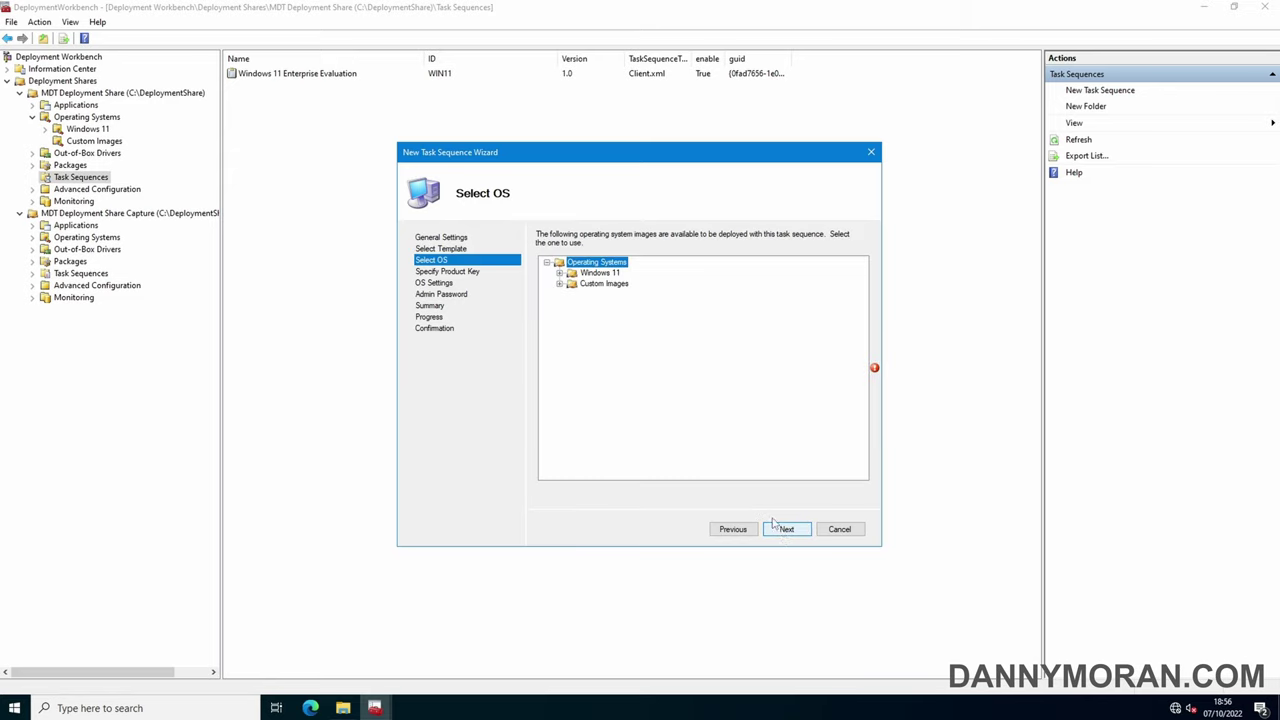
left_click(559, 284)
left_click(608, 294)
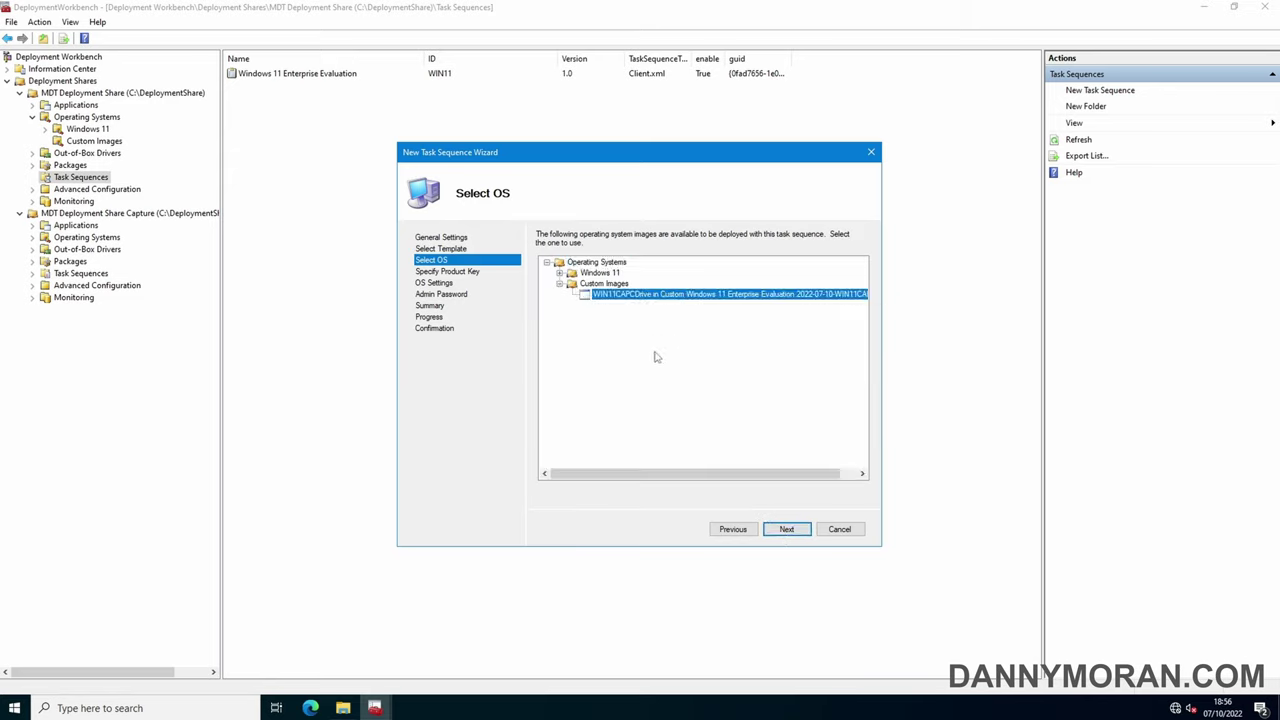
left_click(788, 532)
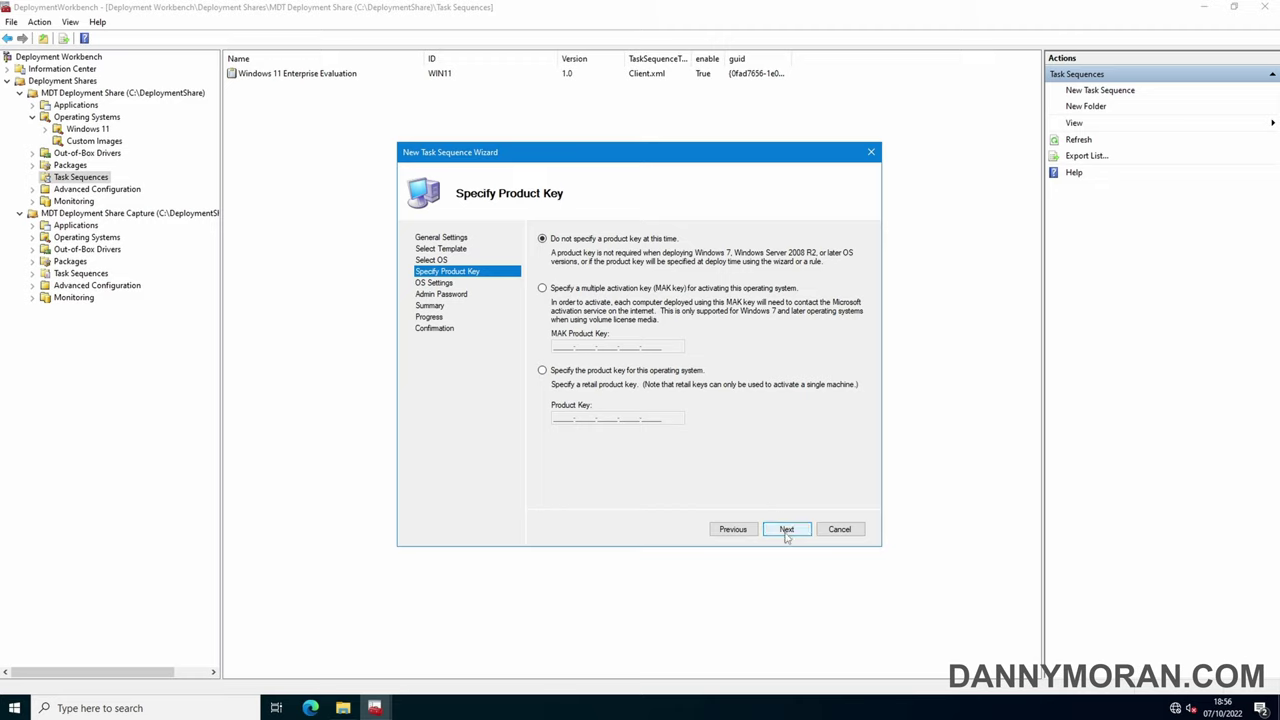
left_click(787, 530)
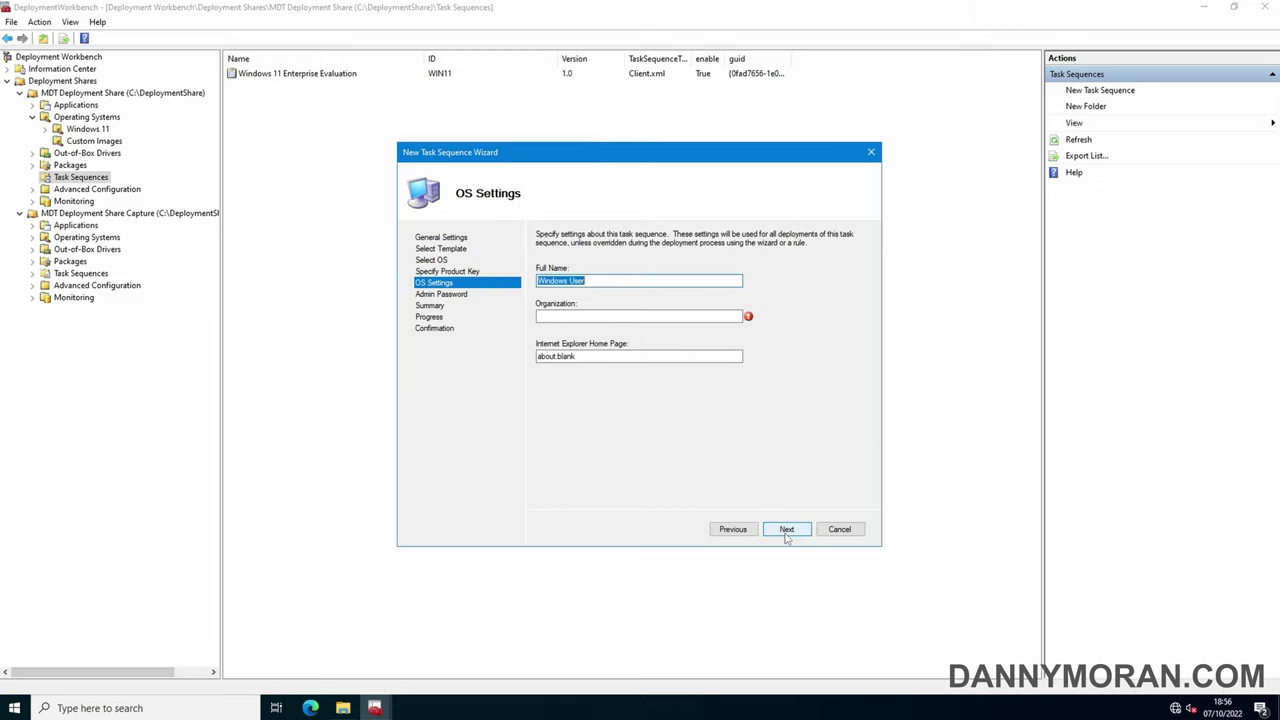
Set owner name Administrator, organization Microsoft, and the Internet Explorer home page URL
type("Administrator")
key("Tab")
type("Microsoft")
key("Tab")
type("https://www.dannymoran.com")
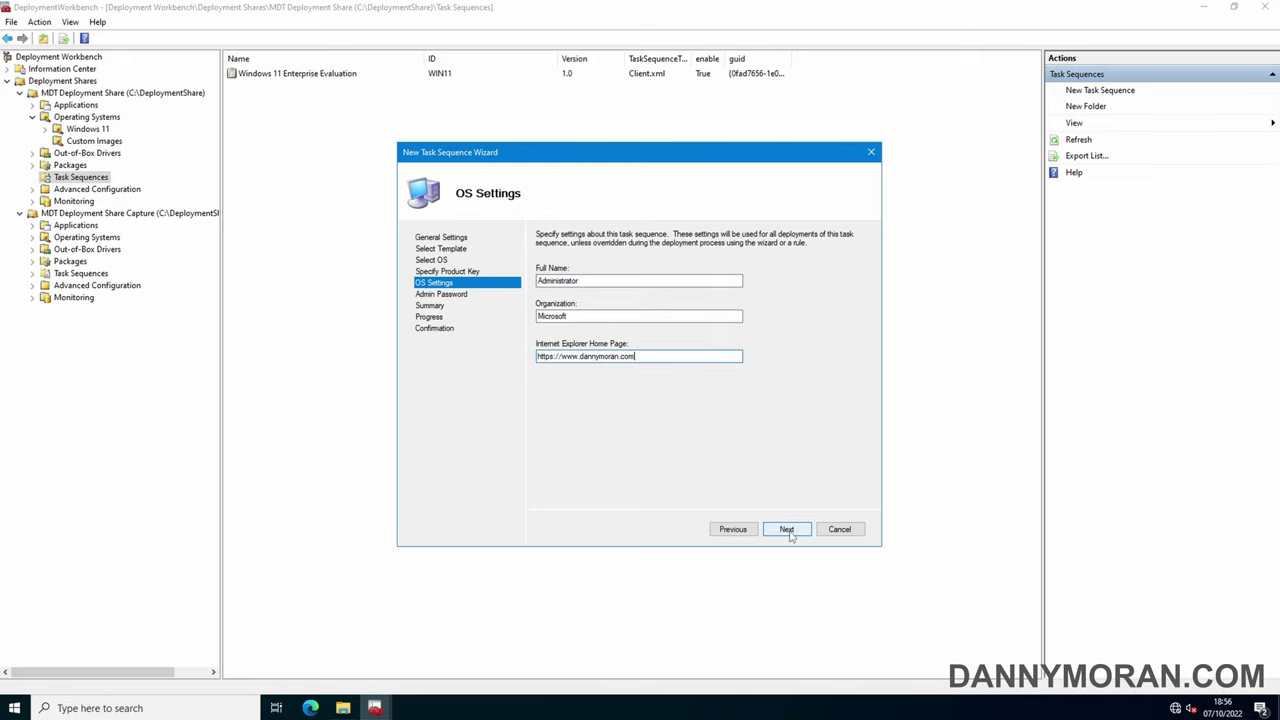
left_click(786, 528)
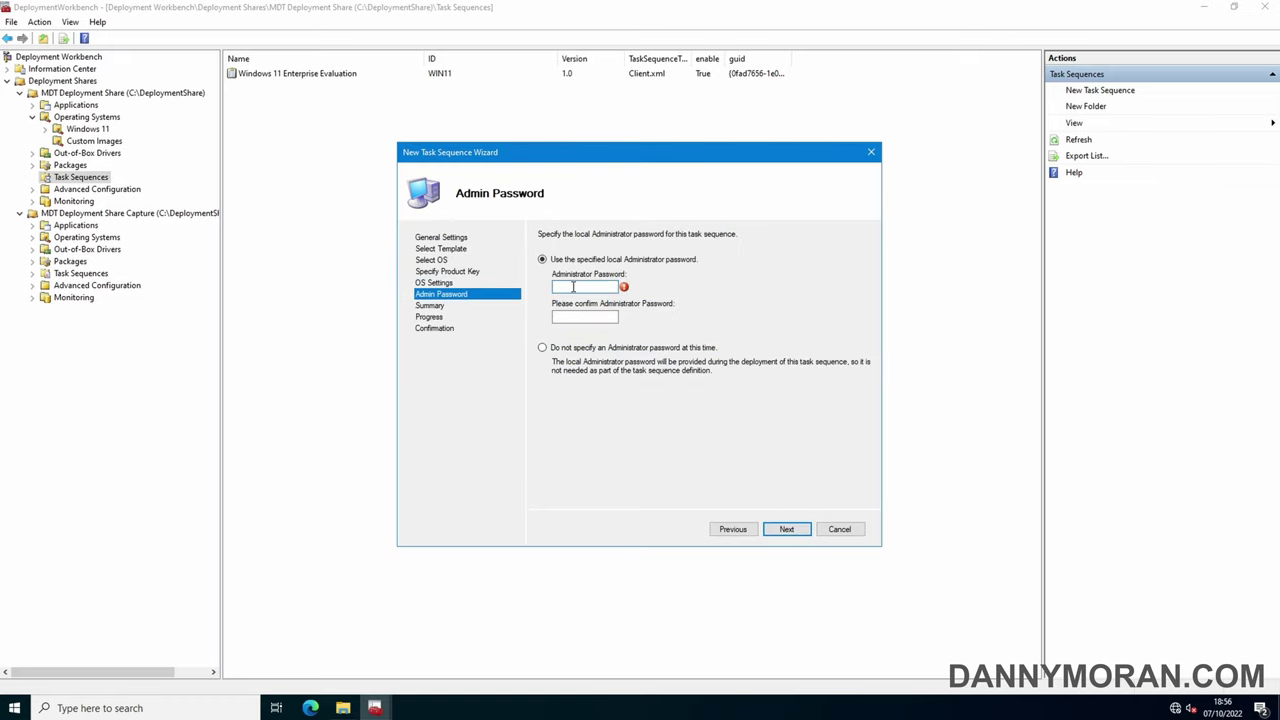
Set and confirm the local administrator password, finish the wizard, and select the new task sequence
type("P@ssw0rd")
key("Tab")
type("P@ssw0r")
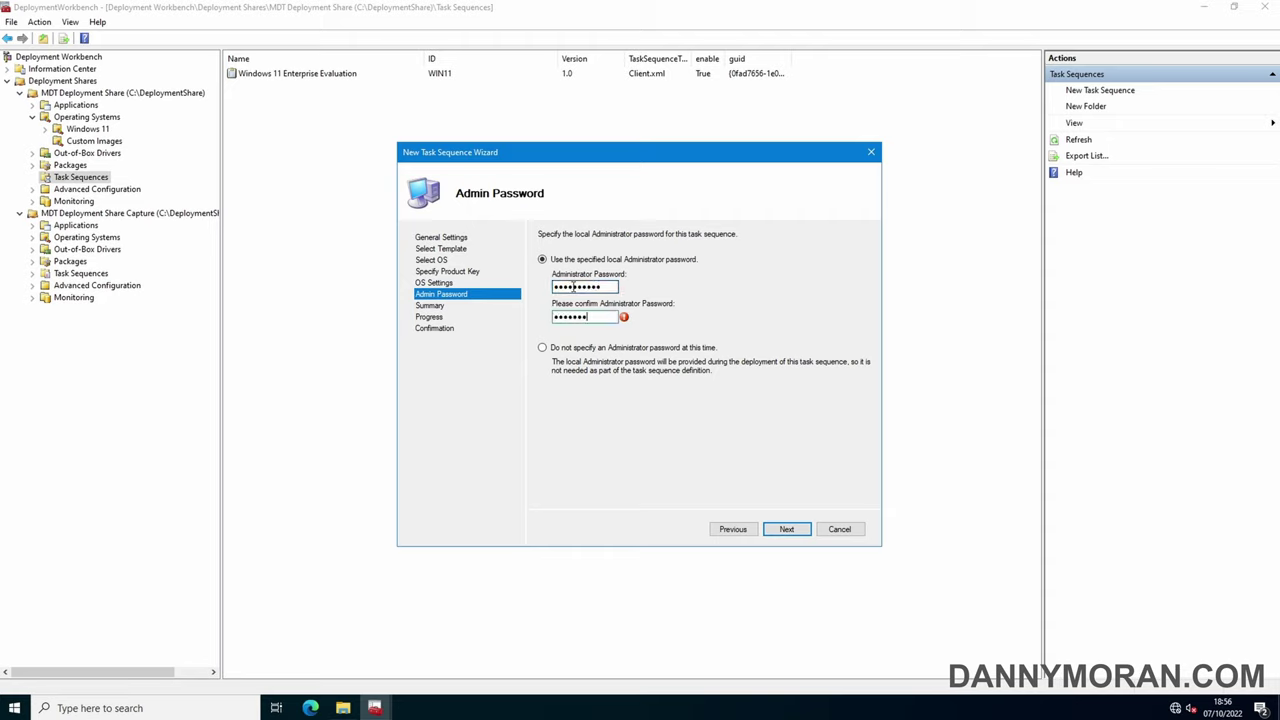
type("d")
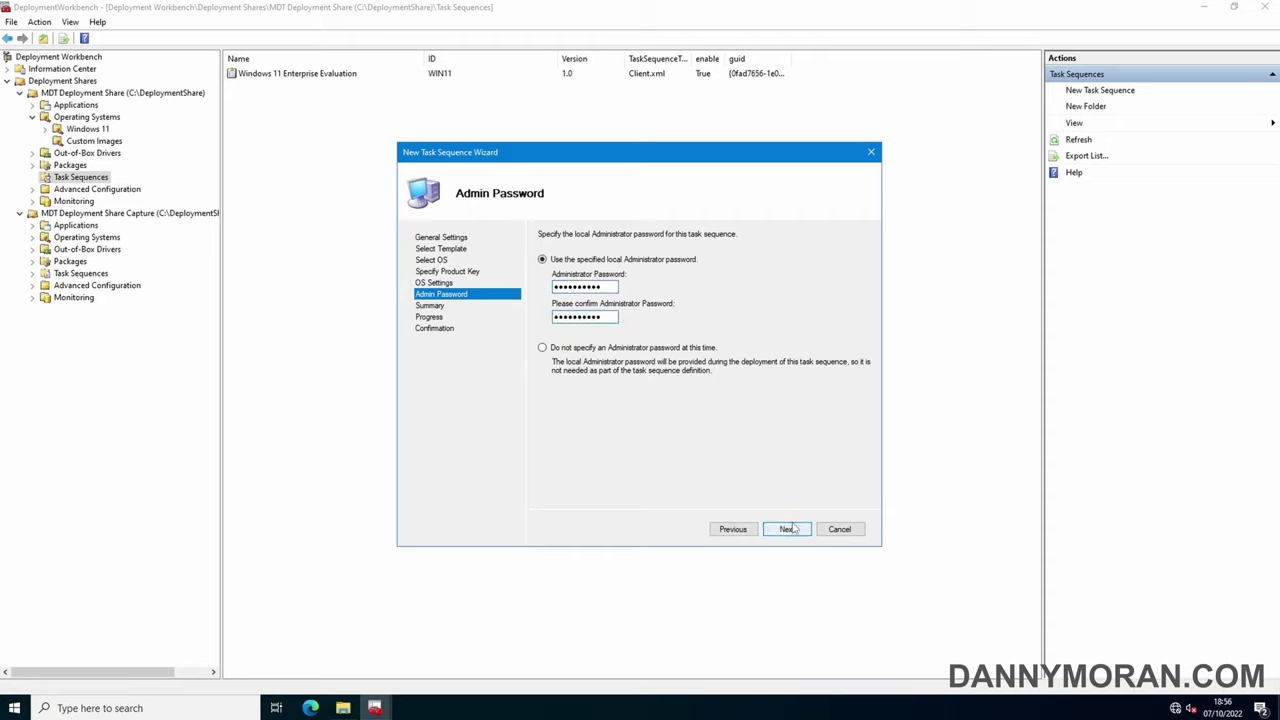
left_click(790, 529)
left_click(792, 530)
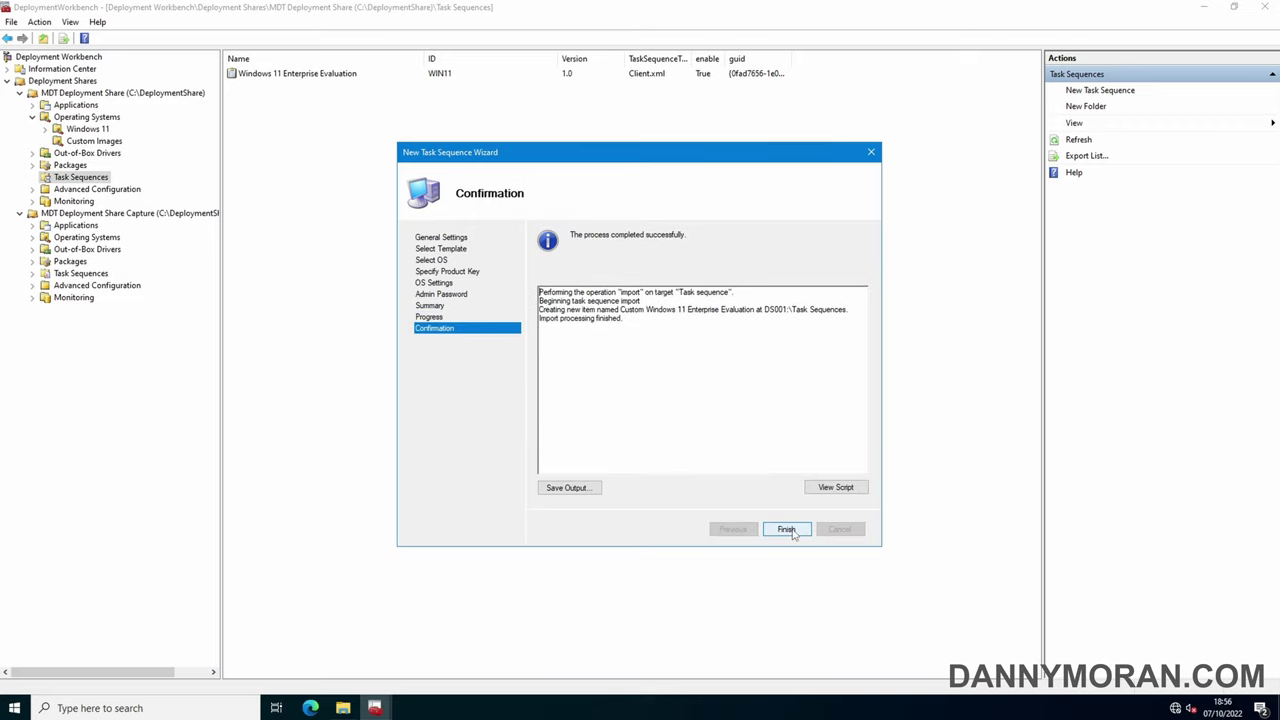
left_click(787, 529)
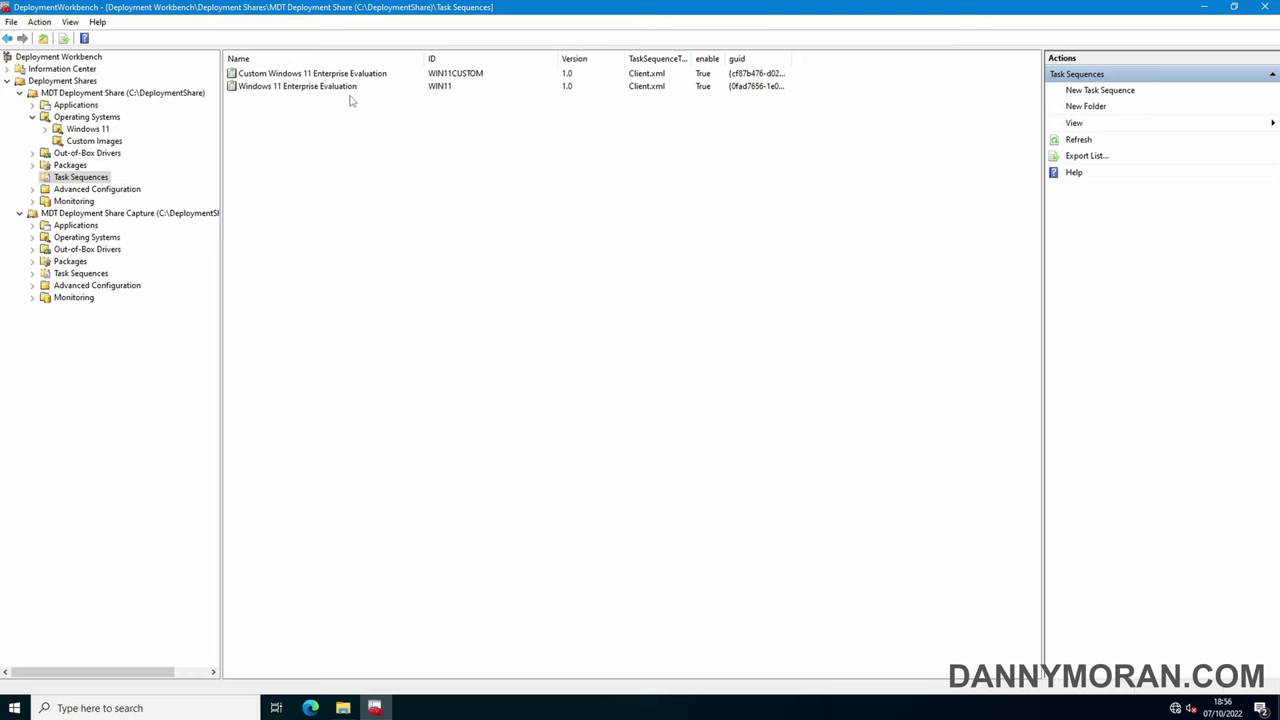
left_click(349, 75)
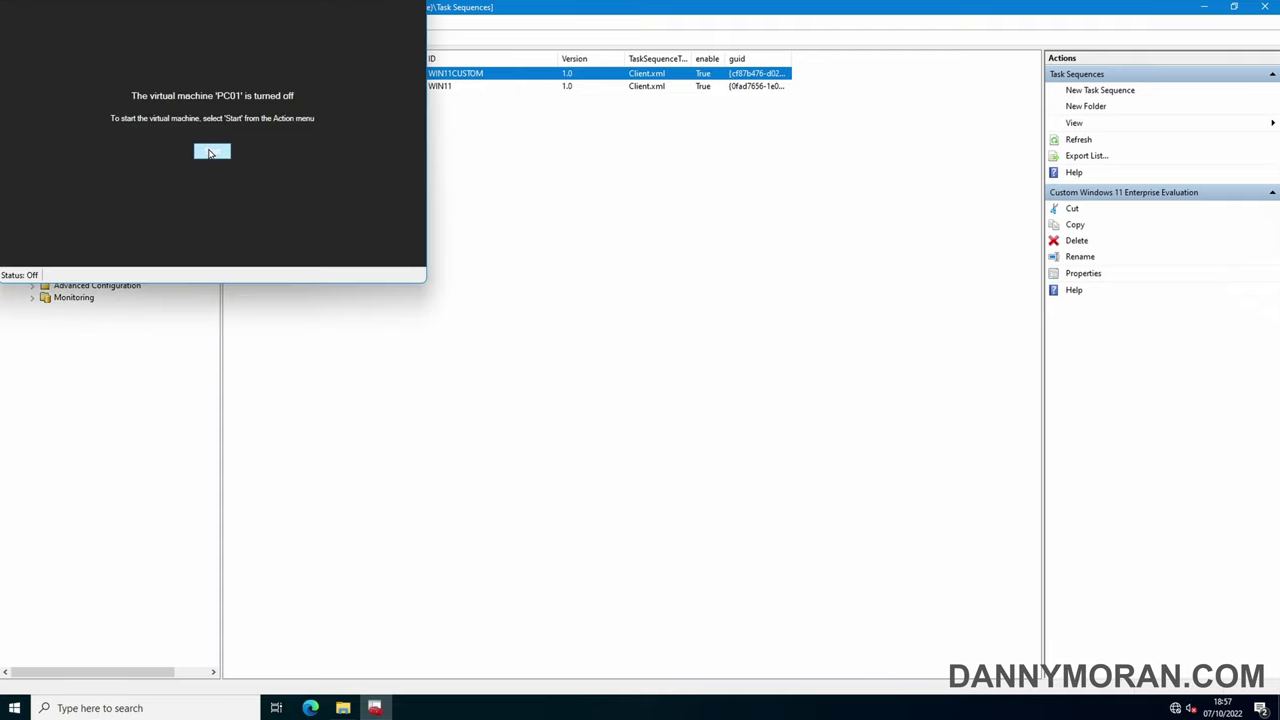
Power on PC01 and network-boot it through the PXE prompt into the Deployment Wizard
left_click(211, 152)
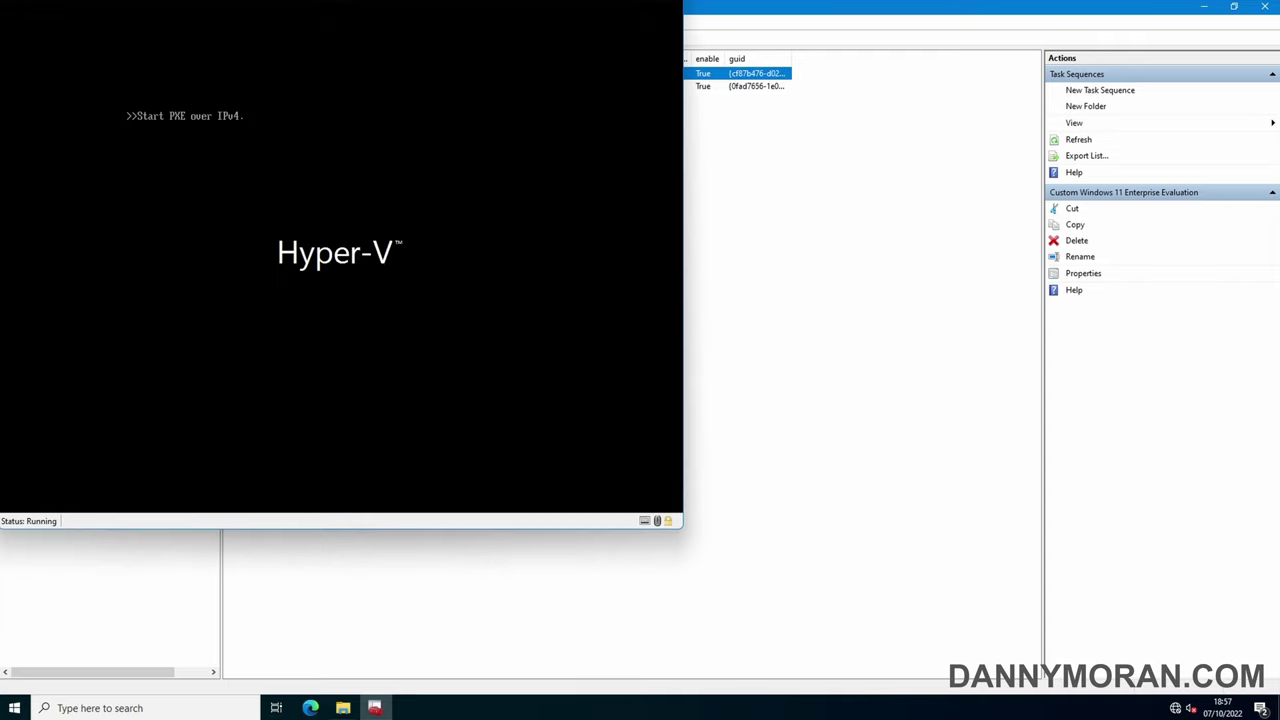
key("Return")
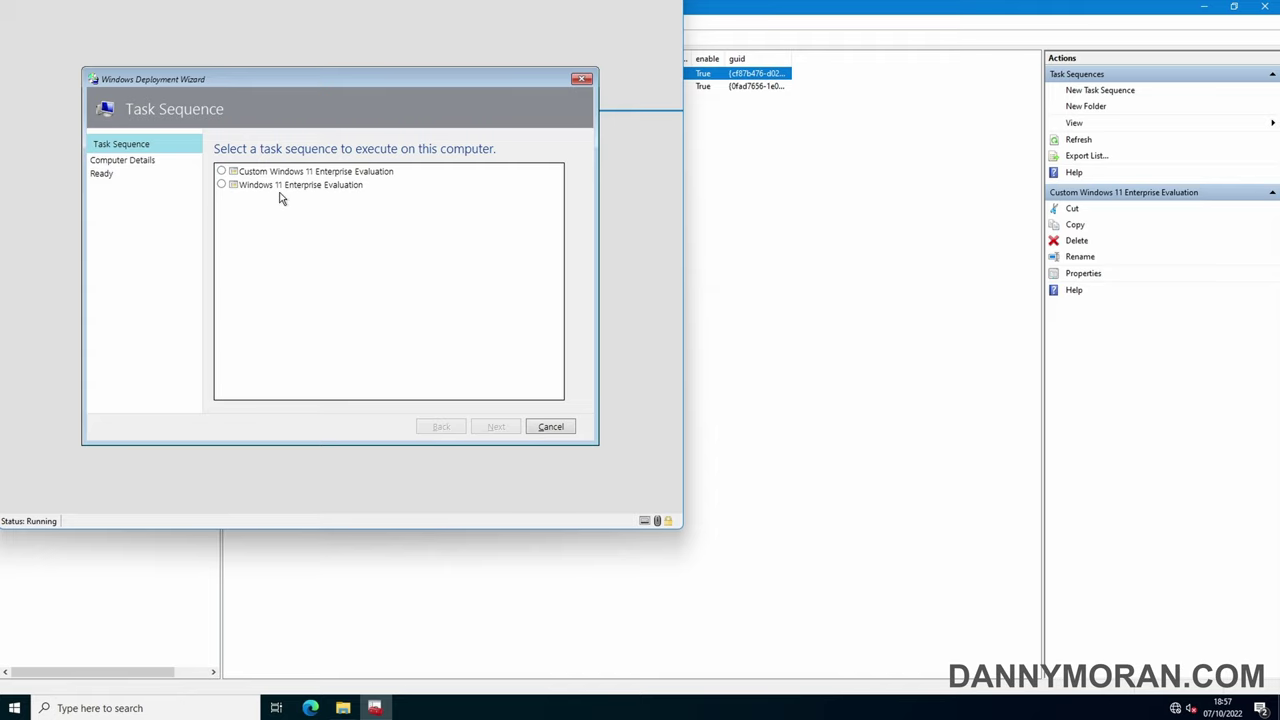
Choose the Custom Windows 11 Enterprise Evaluation task sequence and name the computer WIN11CUSTOM
left_click(283, 195)
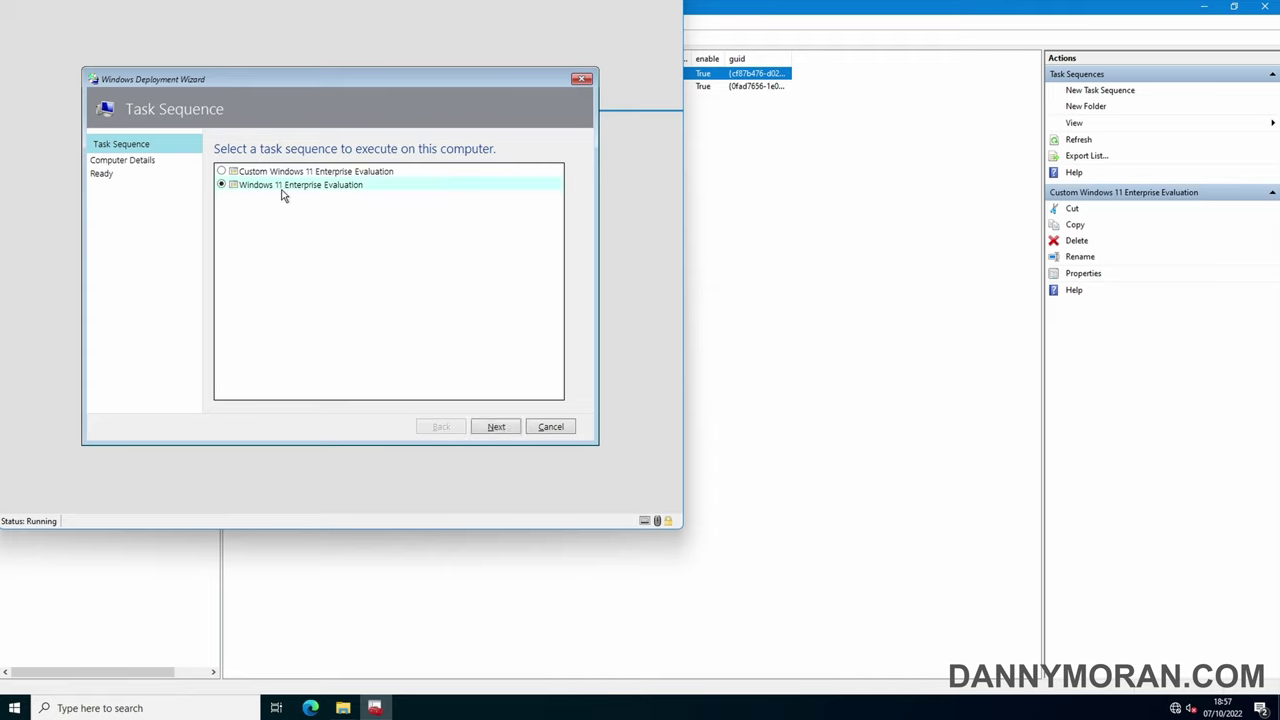
left_click(278, 176)
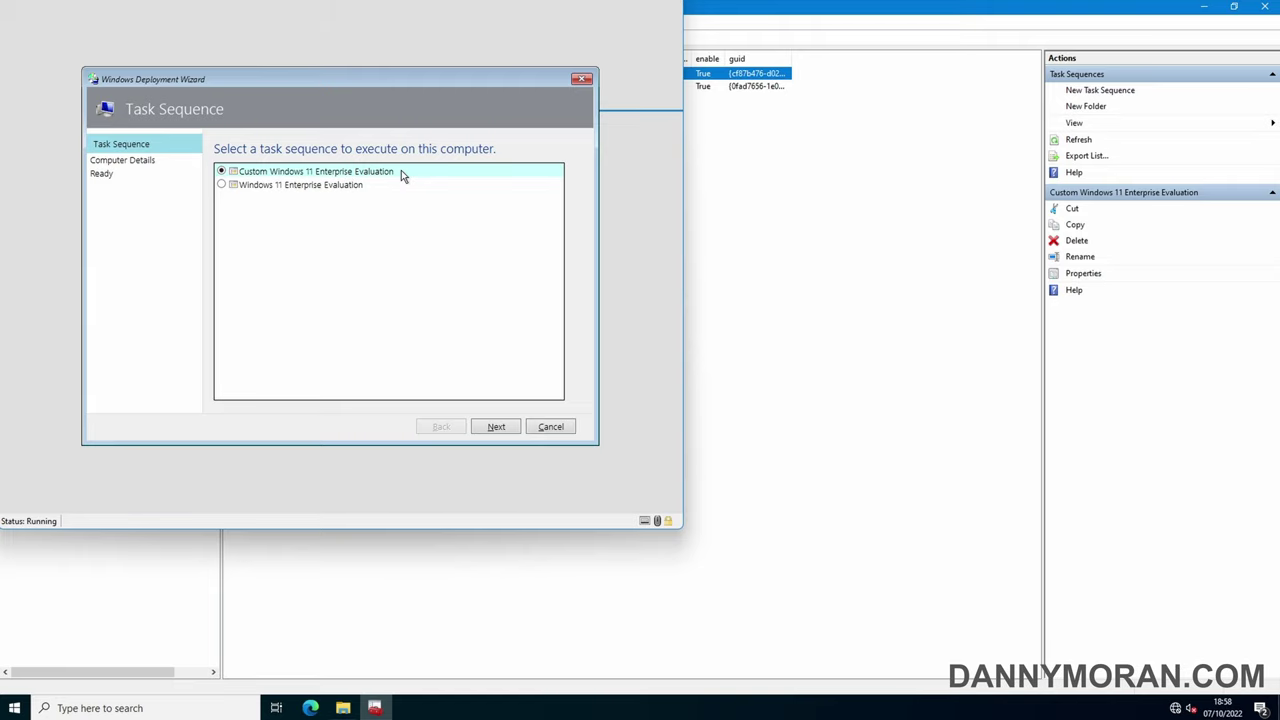
left_click(496, 427)
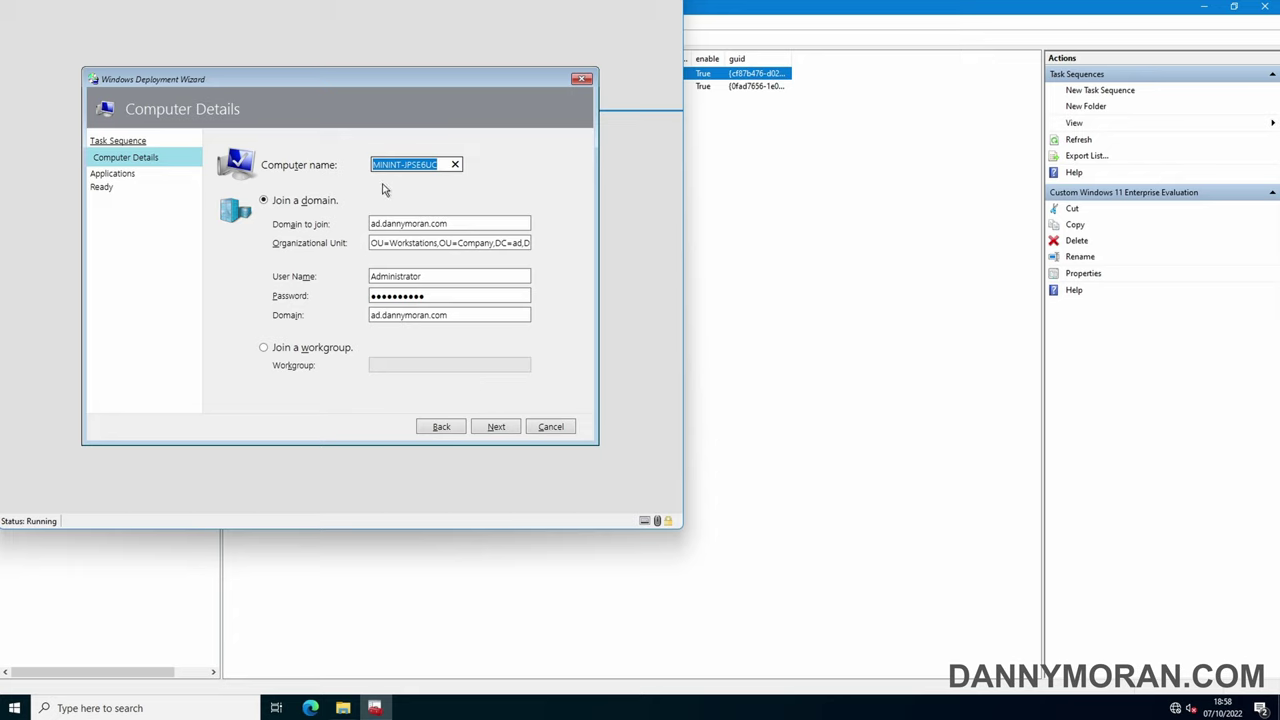
type("cd")
key("BackSpace")
key("BackSpace")
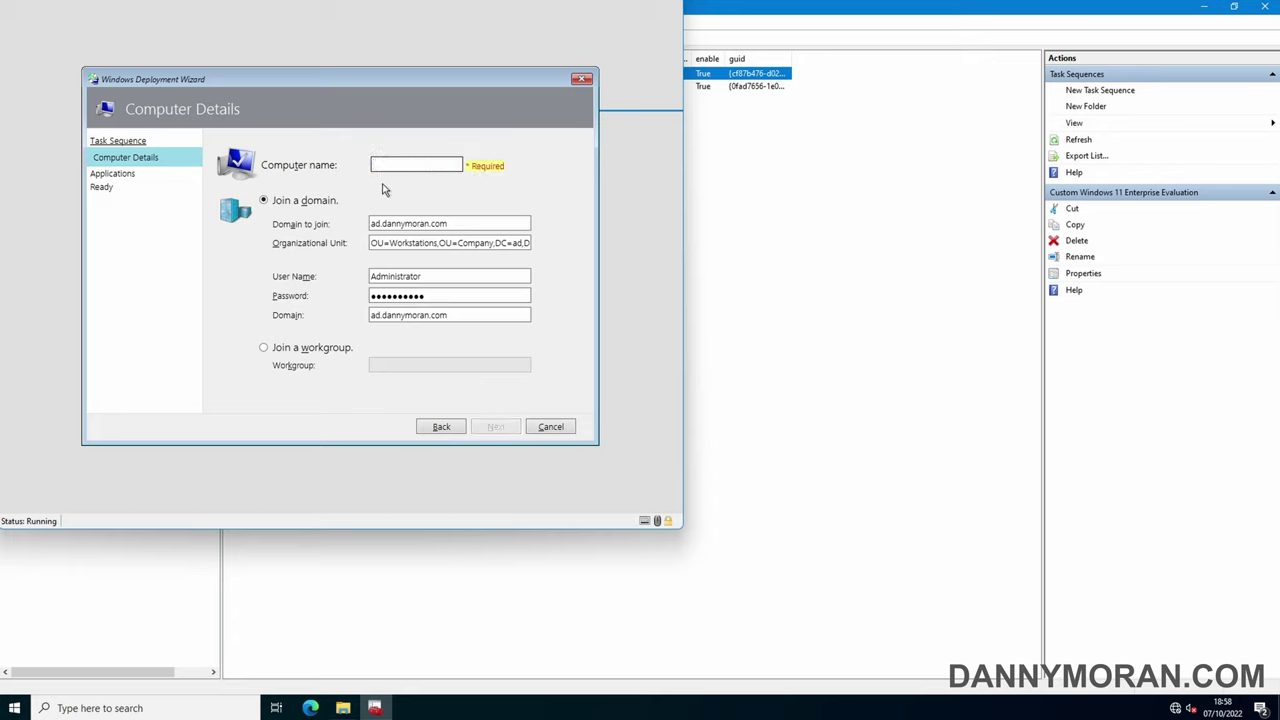
type("WIN11CUSTOM")
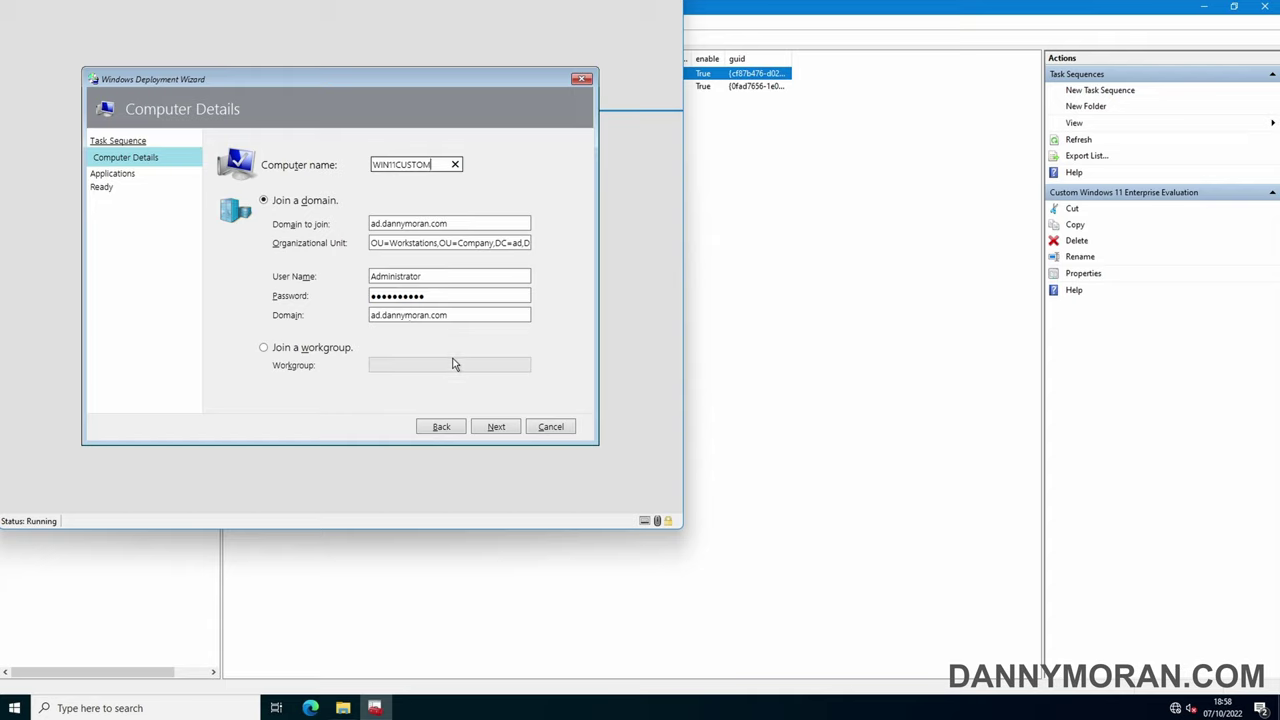
left_click(491, 430)
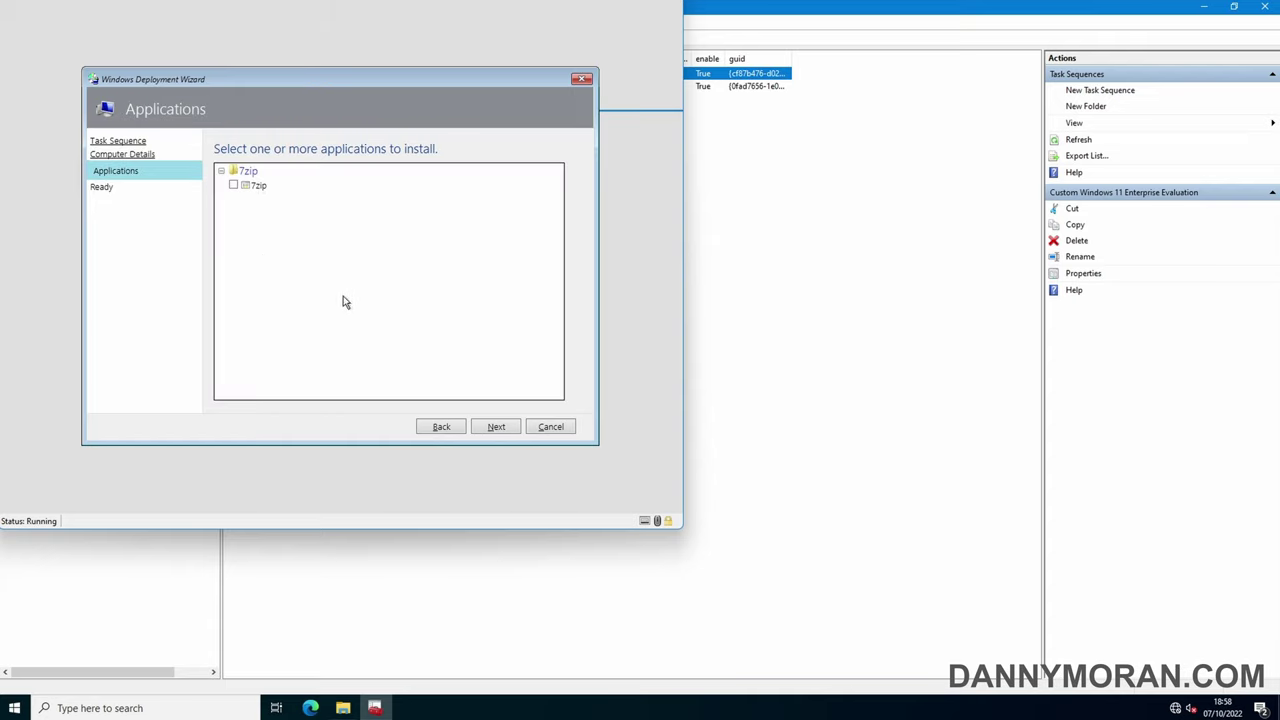
Skip applications, review the deployment details on the Ready page, and begin the deployment
left_click(505, 436)
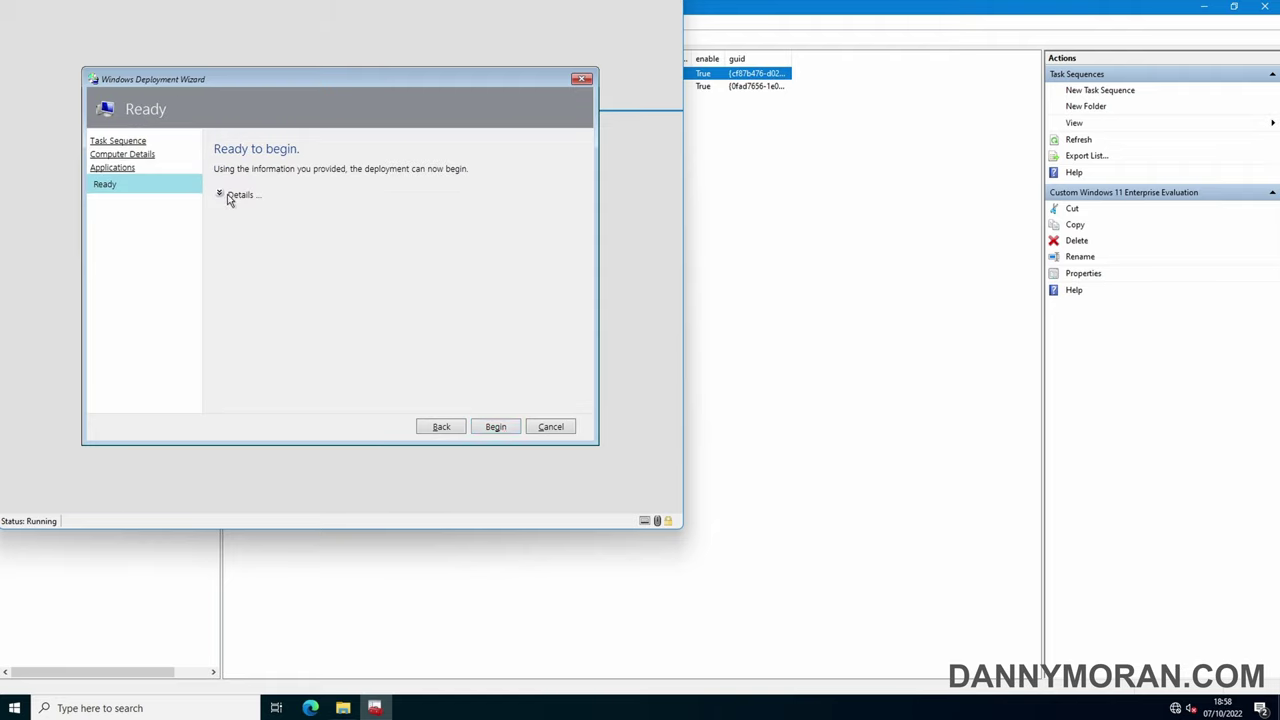
left_click(229, 196)
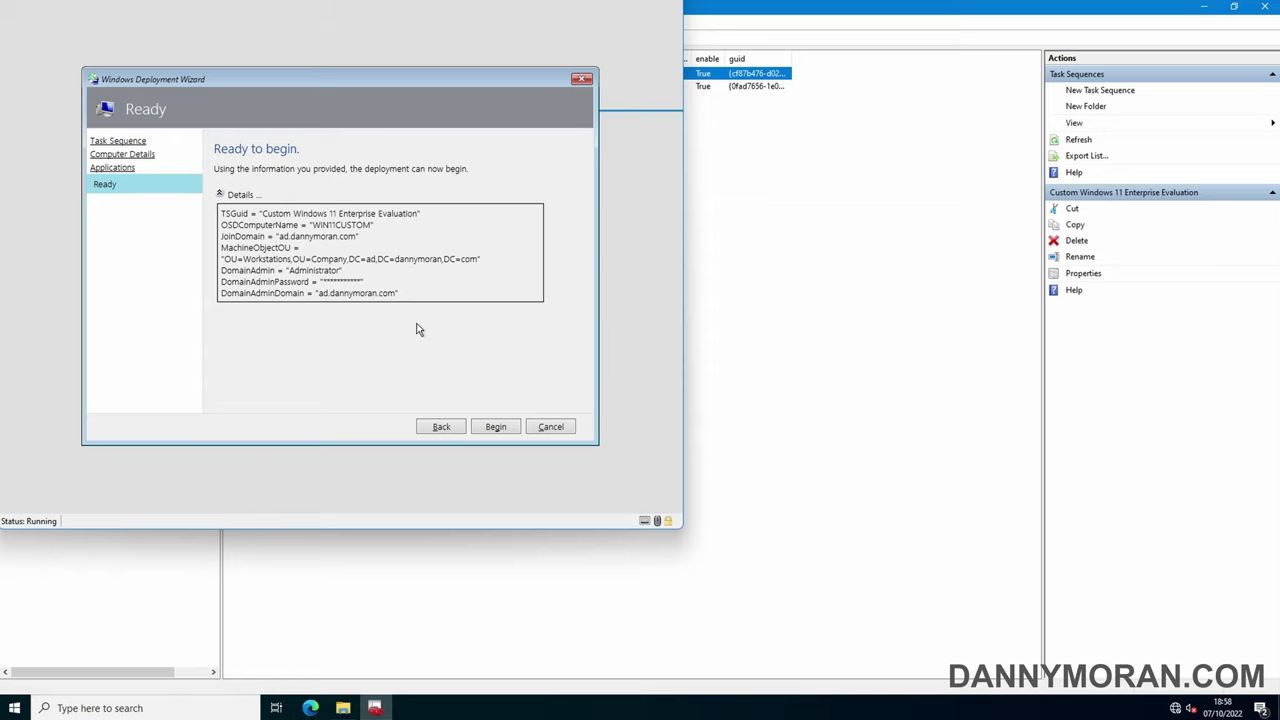
left_click(496, 427)
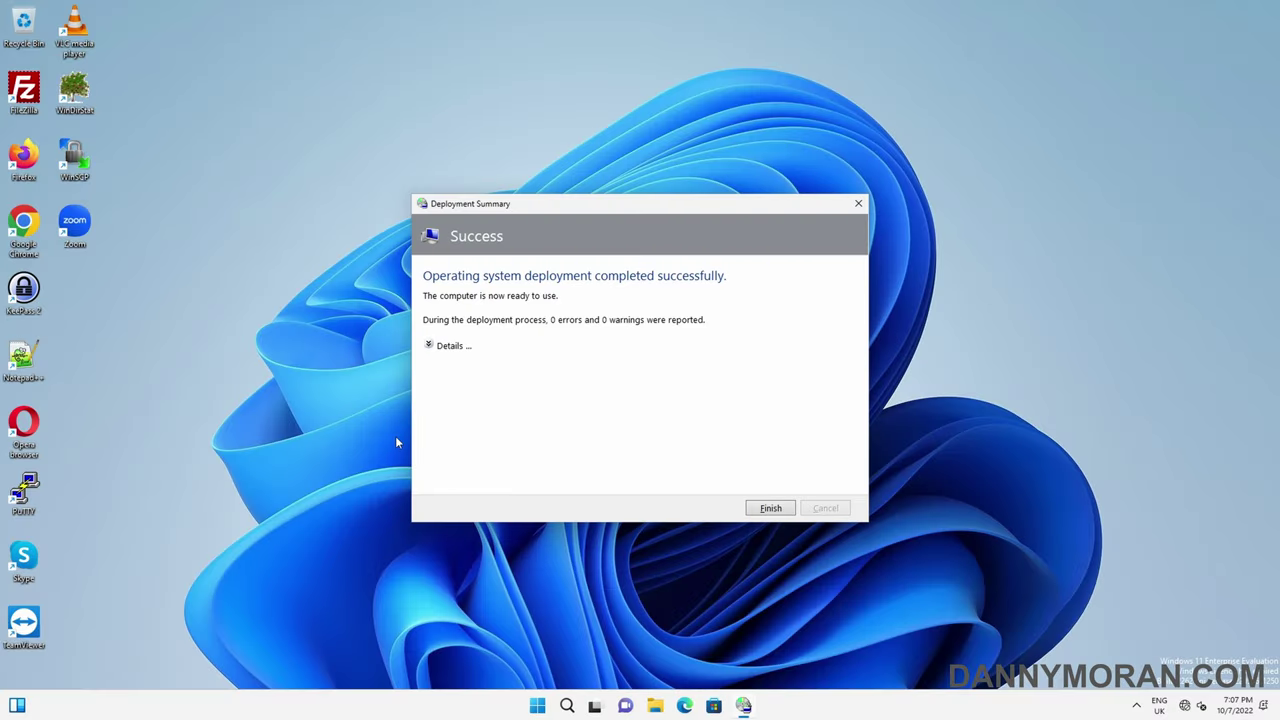
Check the 0-error, 0-warning deployment summary, close it, and bring up the Start quick-link menu
left_click(429, 345)
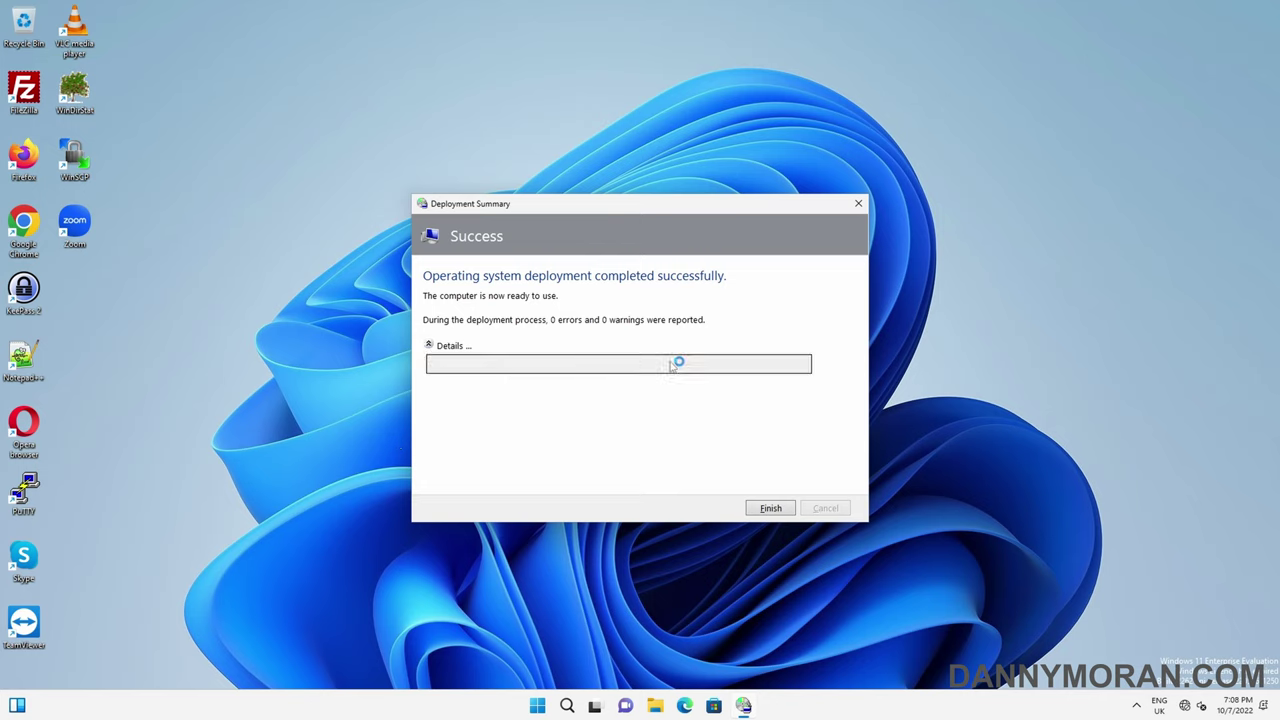
left_click(773, 510)
right_click(551, 705)
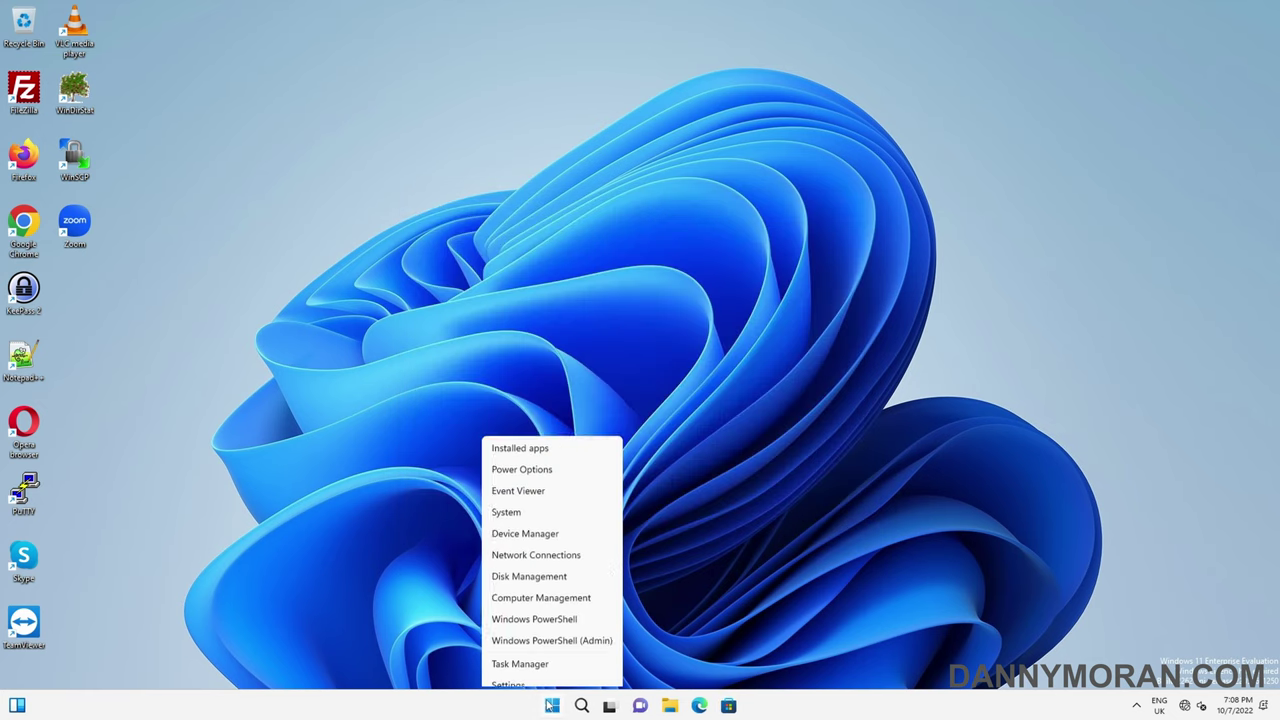
Open the System About page and verify device name WIN11CUSTOM.ad.dannymoran.com and version 22H2
left_click(517, 398)
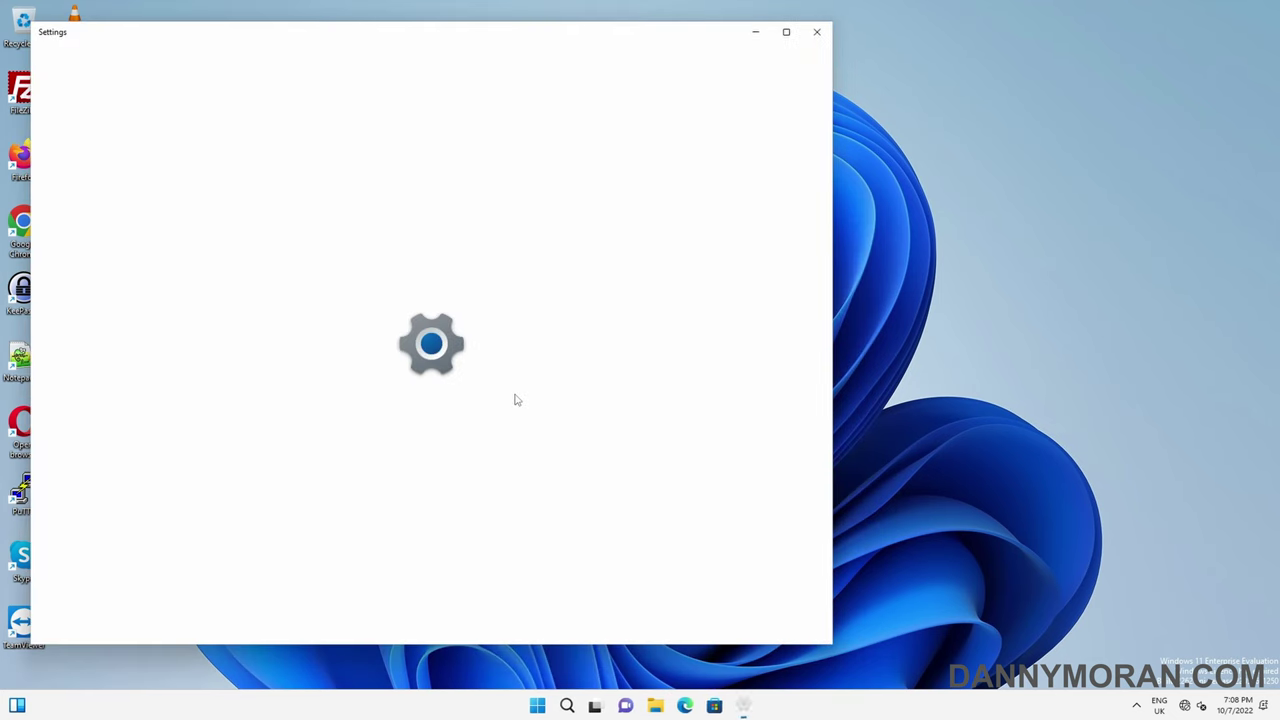
double_click(587, 37)
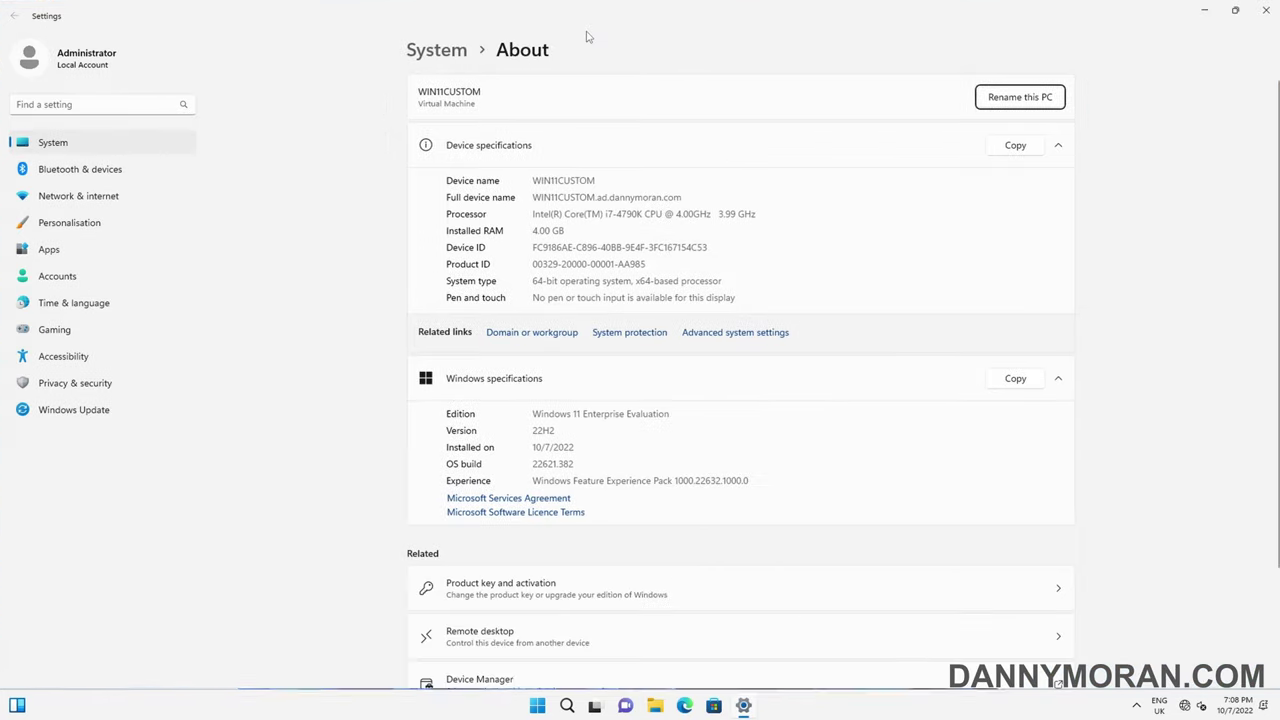
double_click(570, 180)
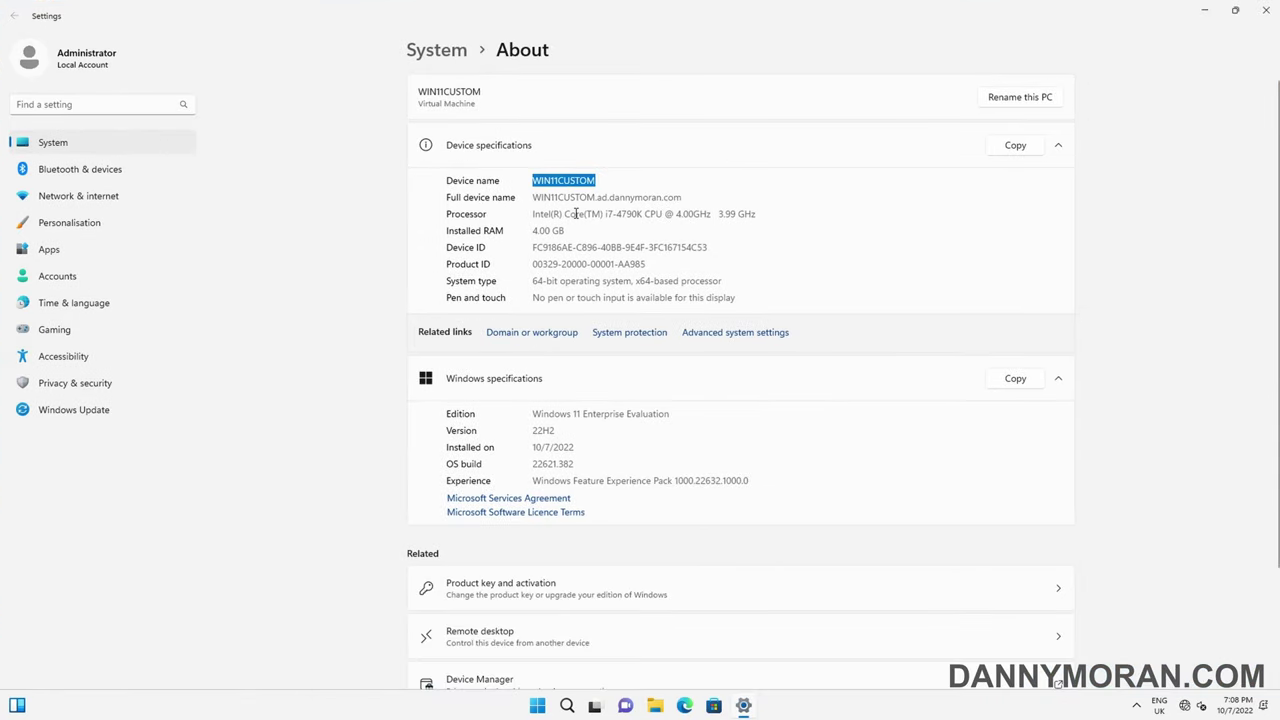
left_click(684, 197)
left_click_drag(675, 197, 541, 197)
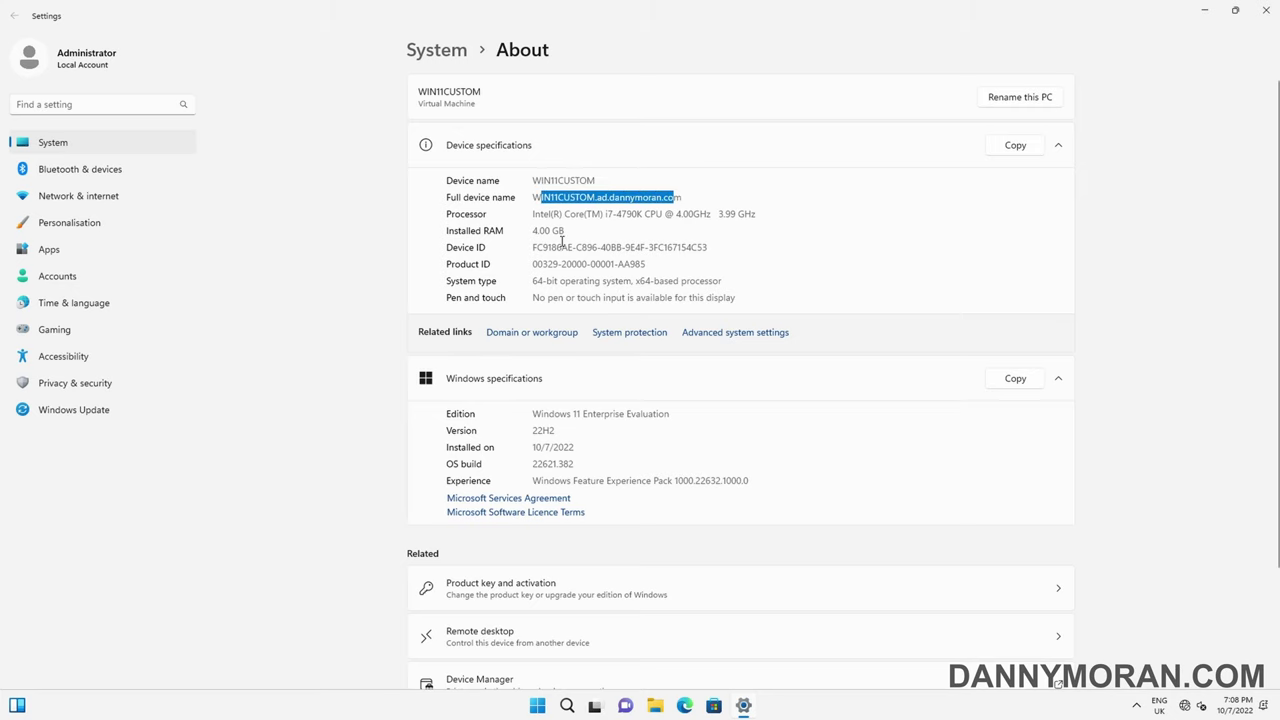
scroll(585, 290, "down", 1)
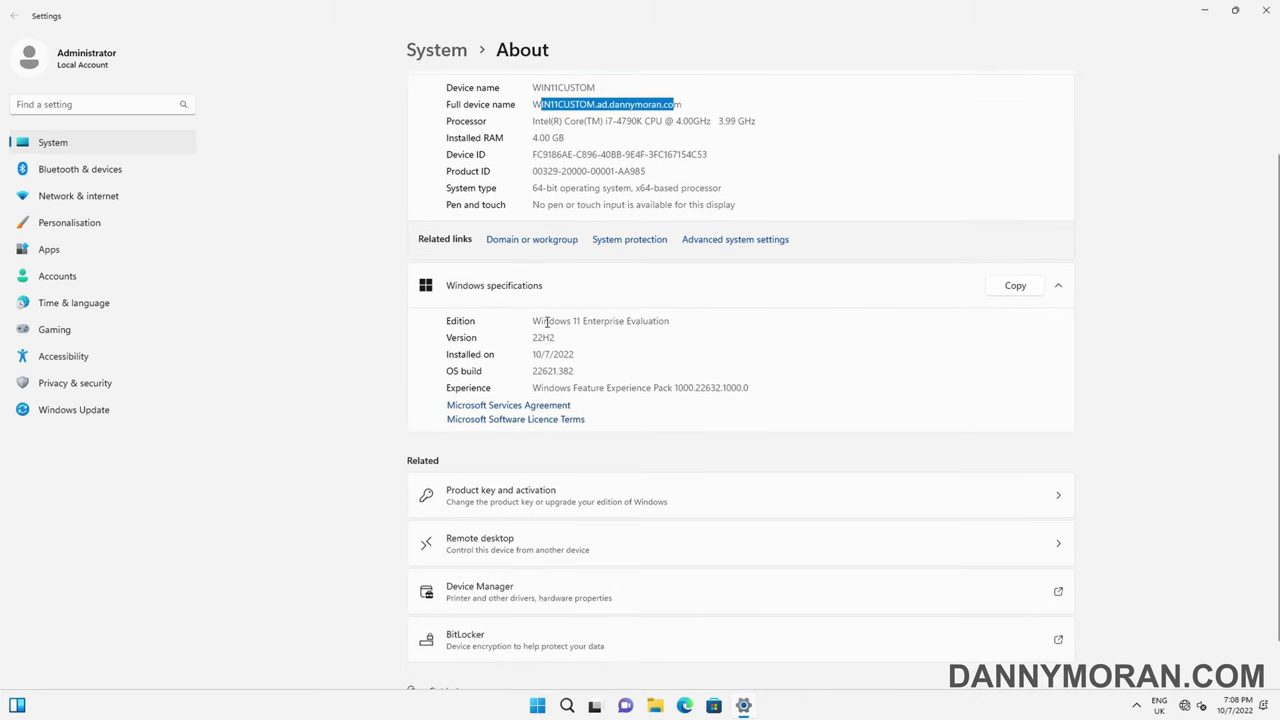
double_click(550, 337)
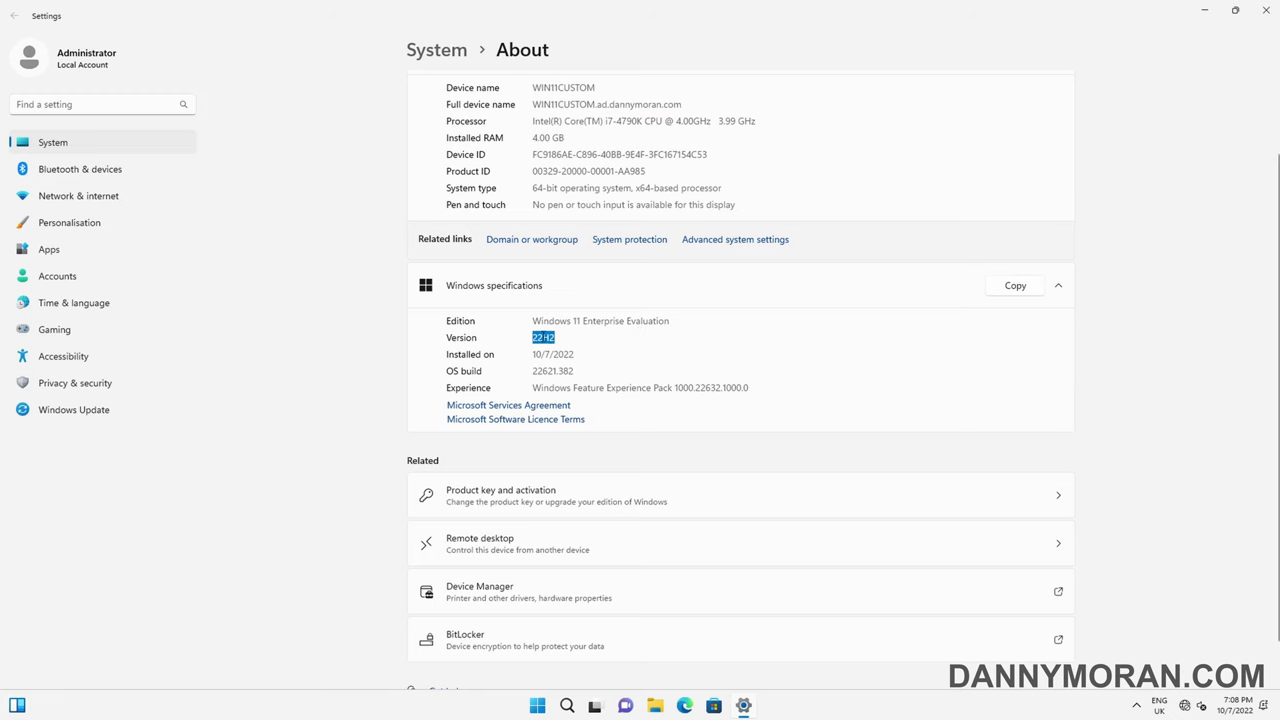
Close Settings, then open and close Notepad++ to return to the desktop
left_click(1262, 11)
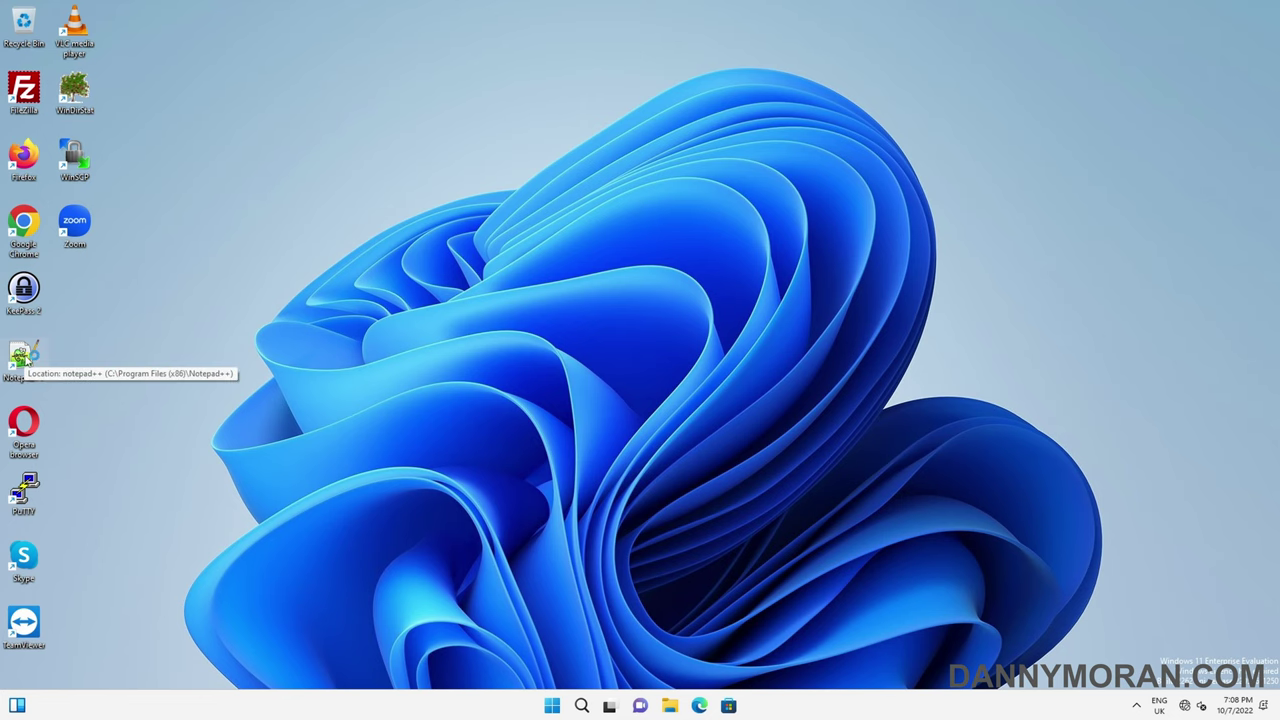
double_click(24, 358)
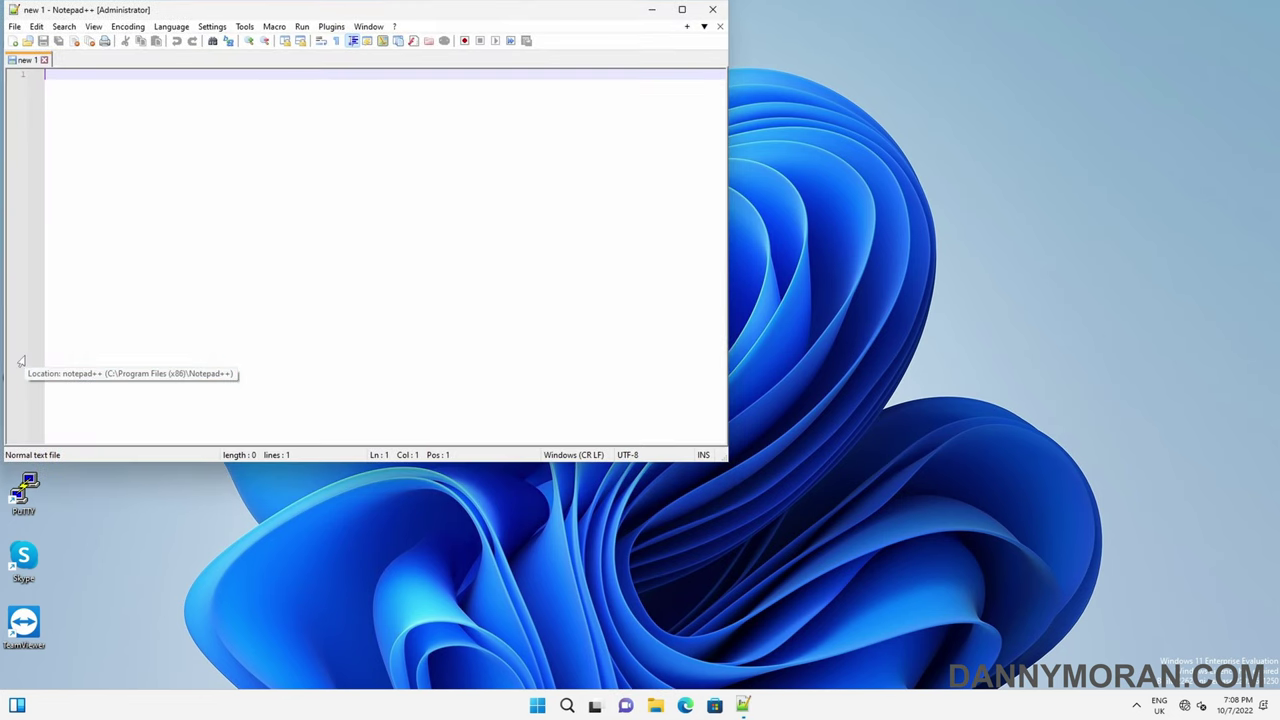
left_click(716, 11)
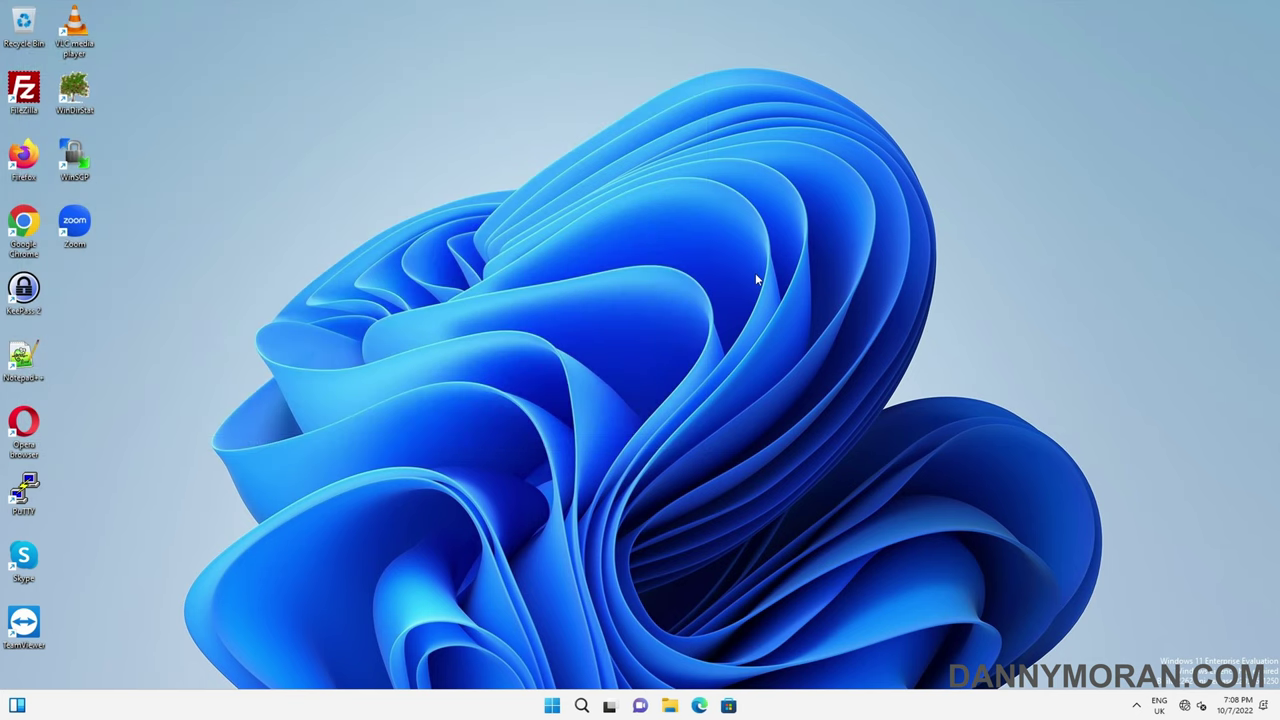